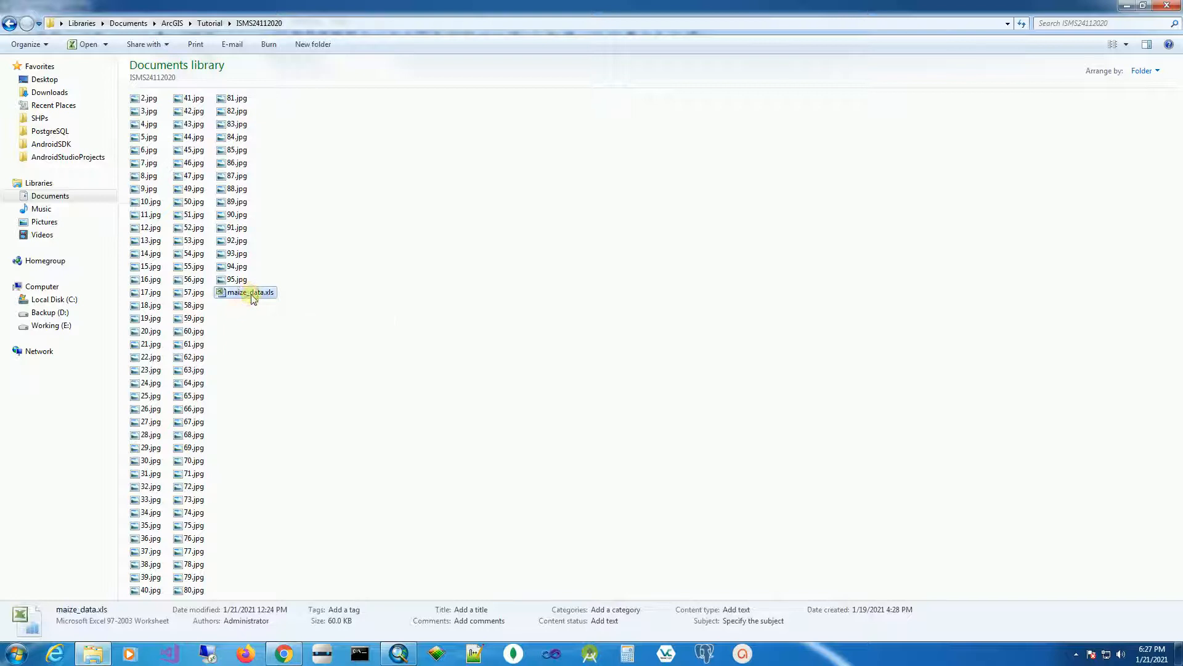
Open maize_data.xls in Excel, review its location and 26_photo_id columns, and close the workbook.
{"action": "left_click", "coordinate": [344, 269]}
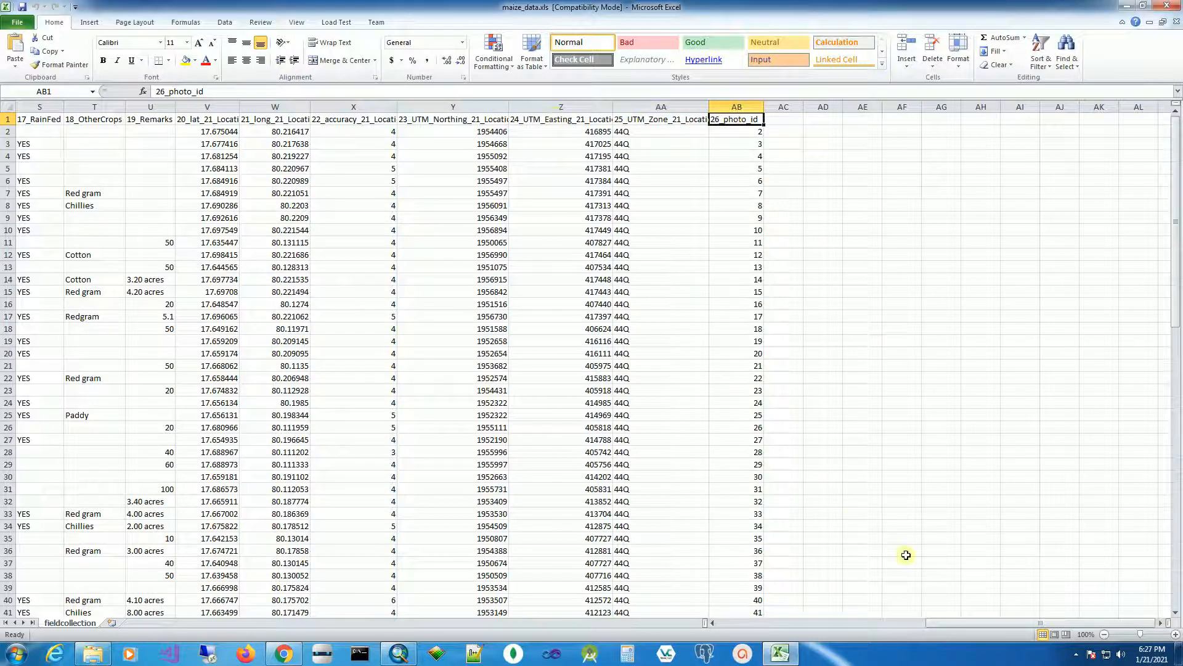
{"action": "left_click_drag", "start_coordinate": [1011, 623], "coordinate": [1030, 642]}
{"action": "left_click", "coordinate": [1173, 6]}
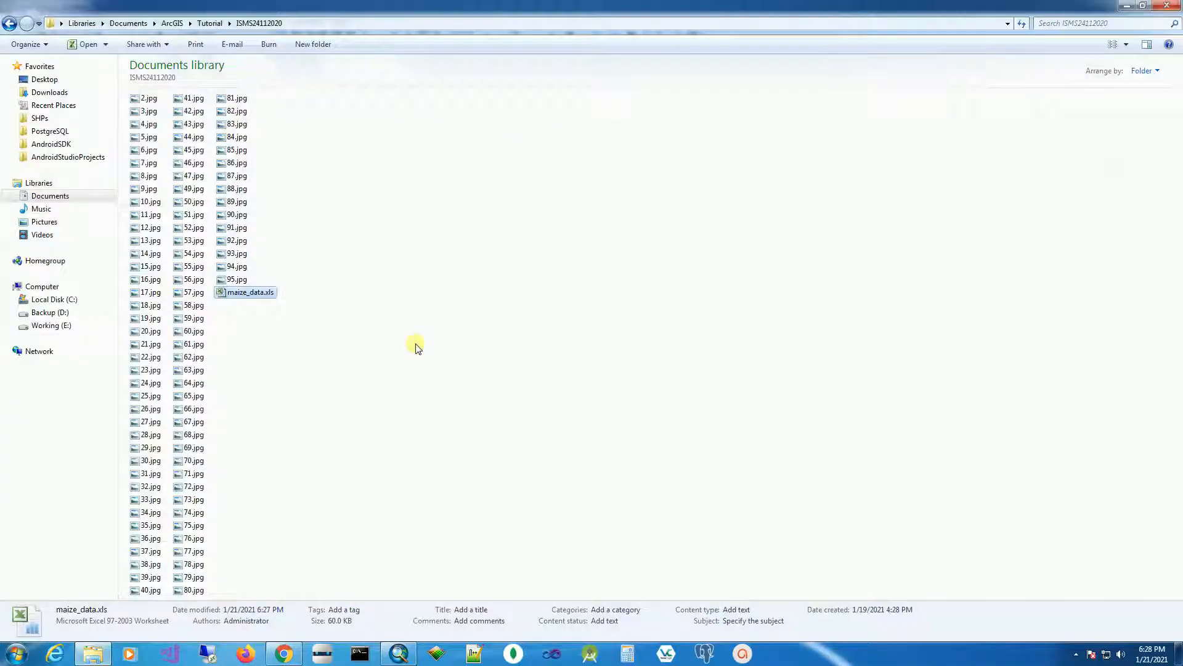
Preview the field photo 8.jpg from the ISMS24112020 folder and close the viewer.
{"action": "left_click", "coordinate": [240, 280]}
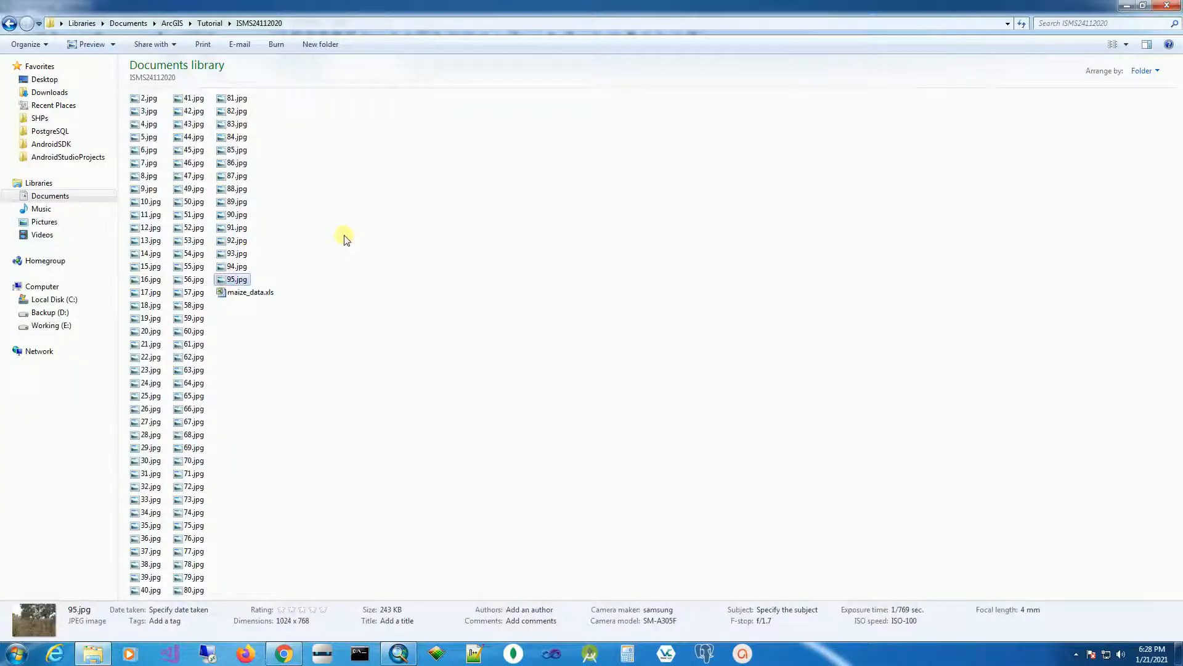
{"action": "right_click", "coordinate": [150, 180]}
{"action": "left_click", "coordinate": [187, 183]}
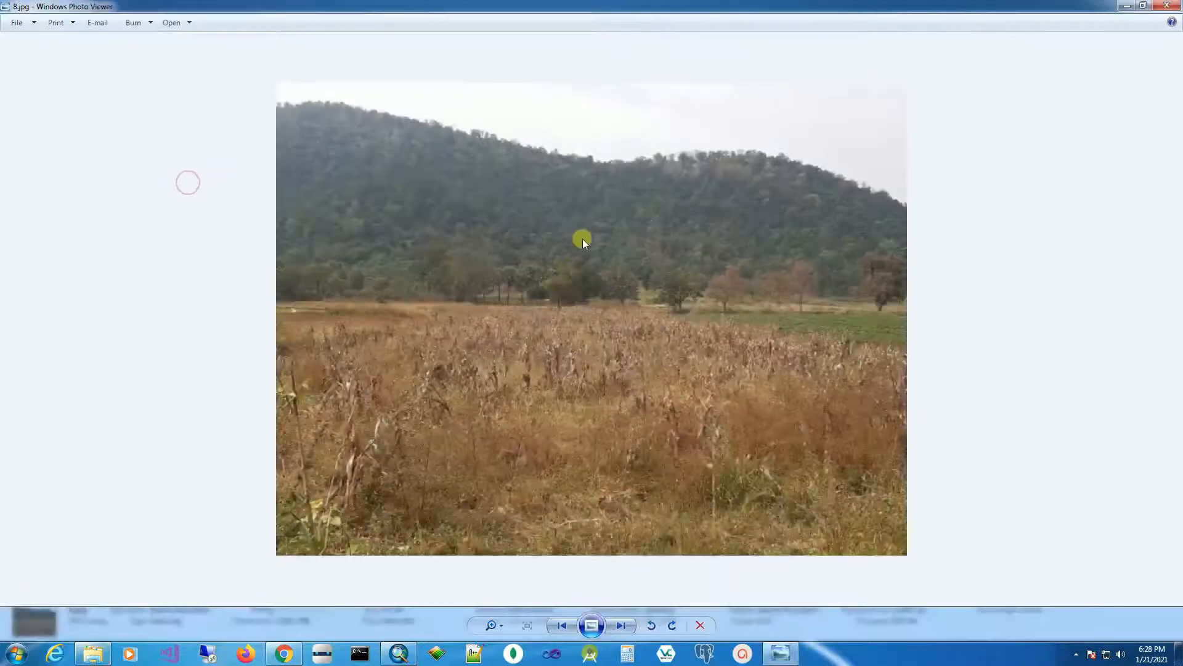
{"action": "left_click", "coordinate": [1167, 6]}
{"action": "left_click", "coordinate": [244, 298]}
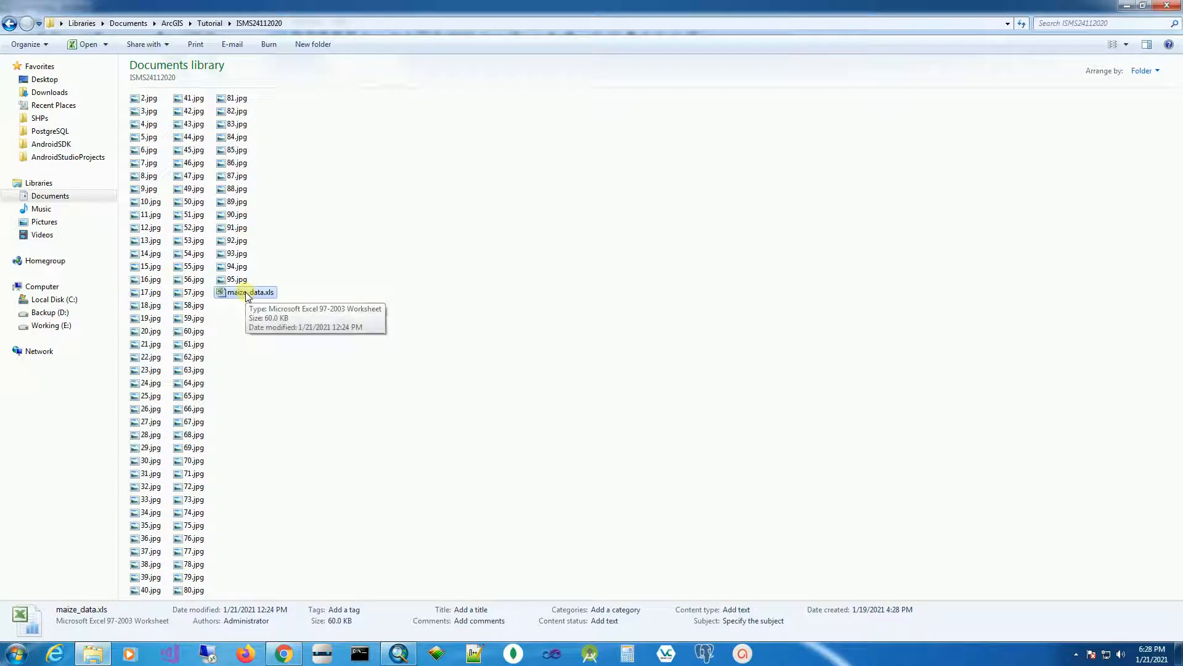
{"action": "left_click", "coordinate": [194, 216]}
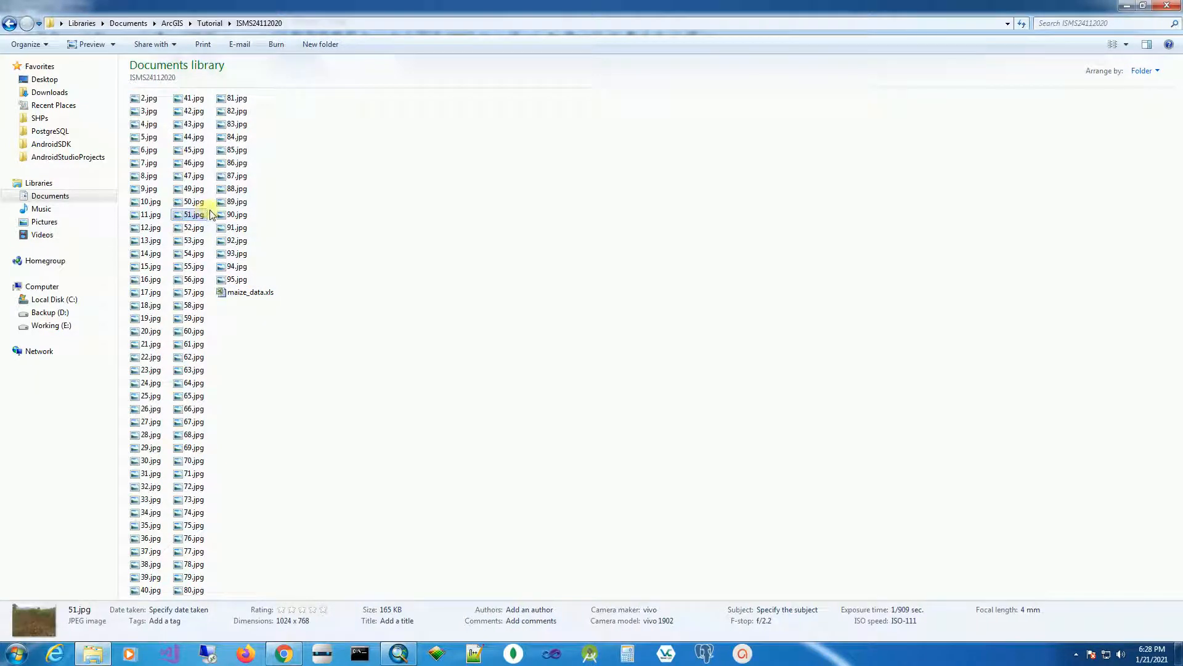
Switch to ArcMap and add the fieldcollection$ sheet of maize_data.xls from the ISMS24112020 folder.
{"action": "left_click", "coordinate": [399, 653]}
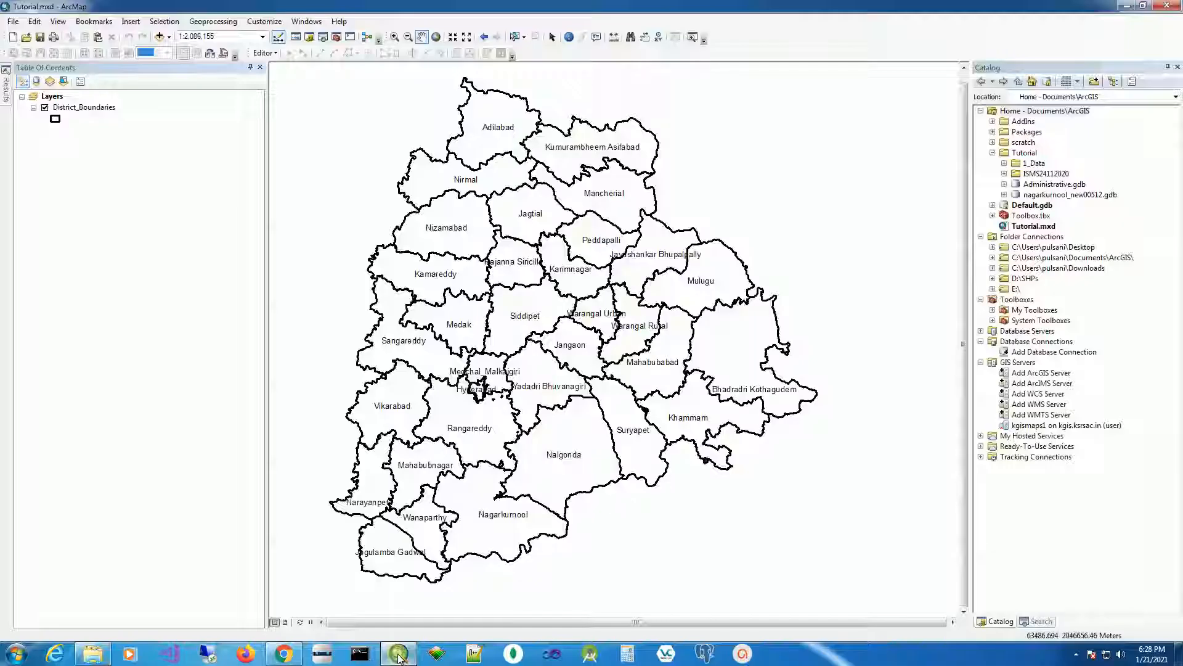
{"action": "left_click", "coordinate": [159, 37]}
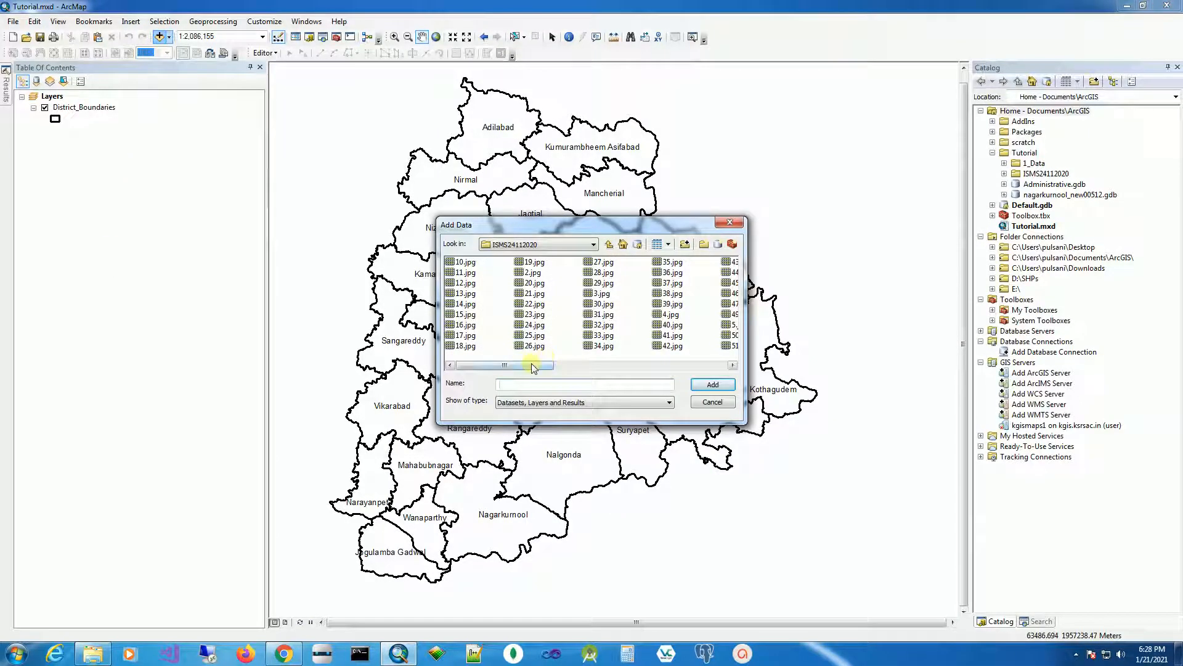
{"action": "left_click_drag", "start_coordinate": [533, 368], "coordinate": [721, 366]}
{"action": "left_click", "coordinate": [692, 296]}
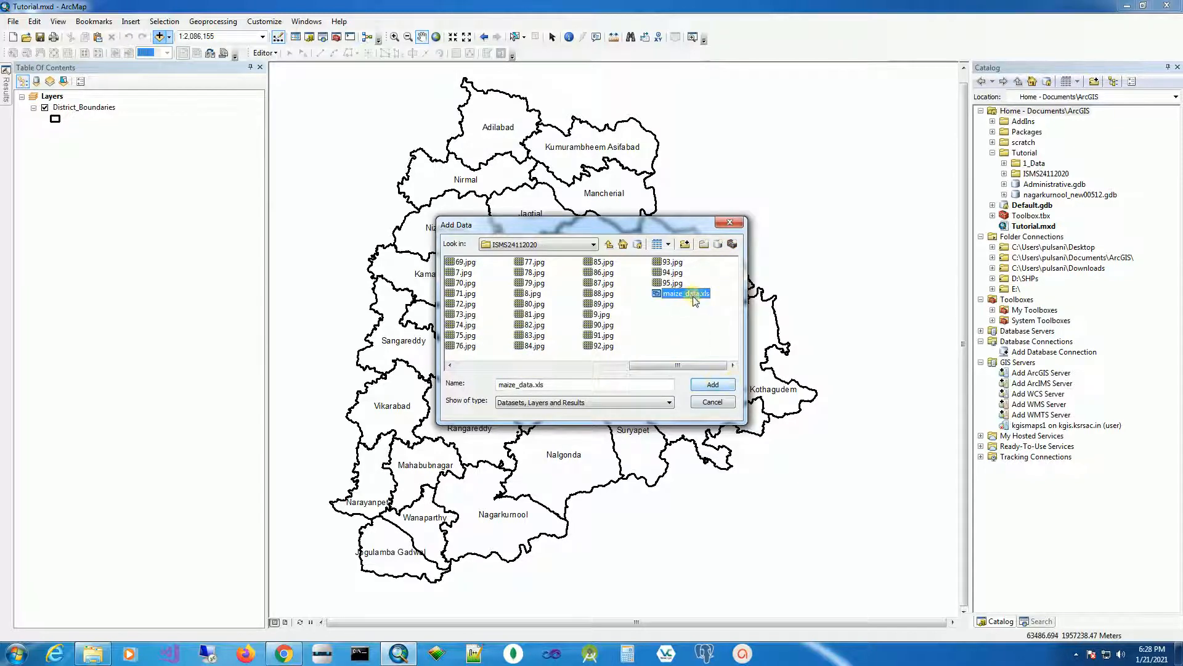
{"action": "double_click", "coordinate": [689, 295]}
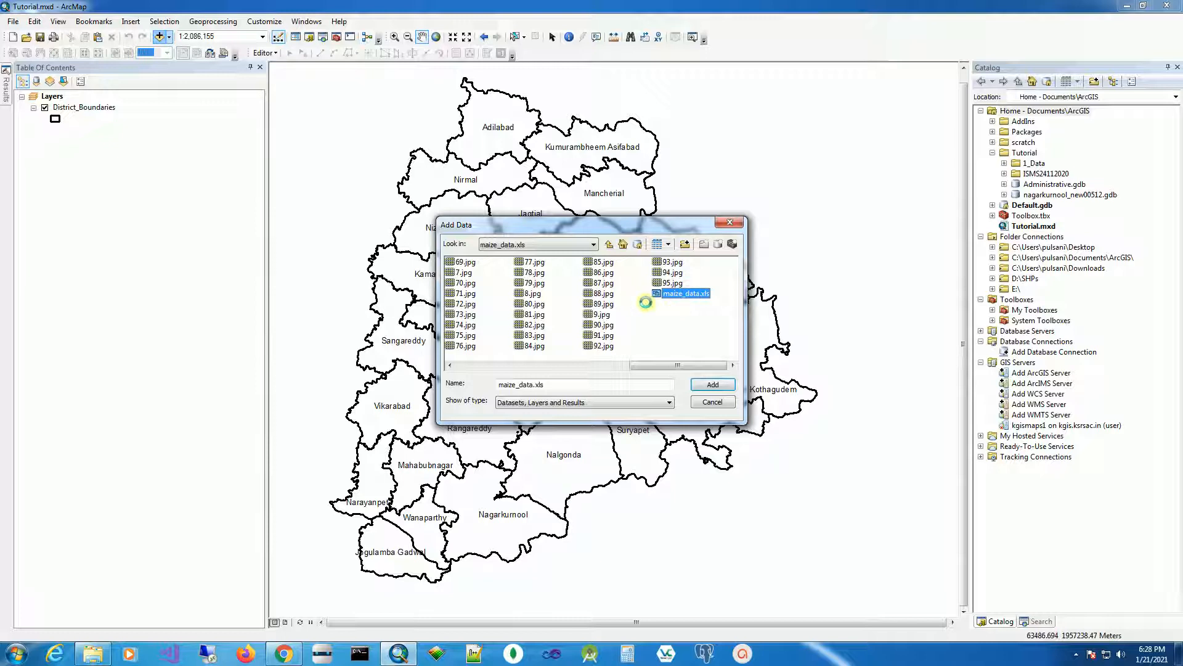
{"action": "left_click", "coordinate": [472, 263]}
{"action": "left_click", "coordinate": [713, 384]}
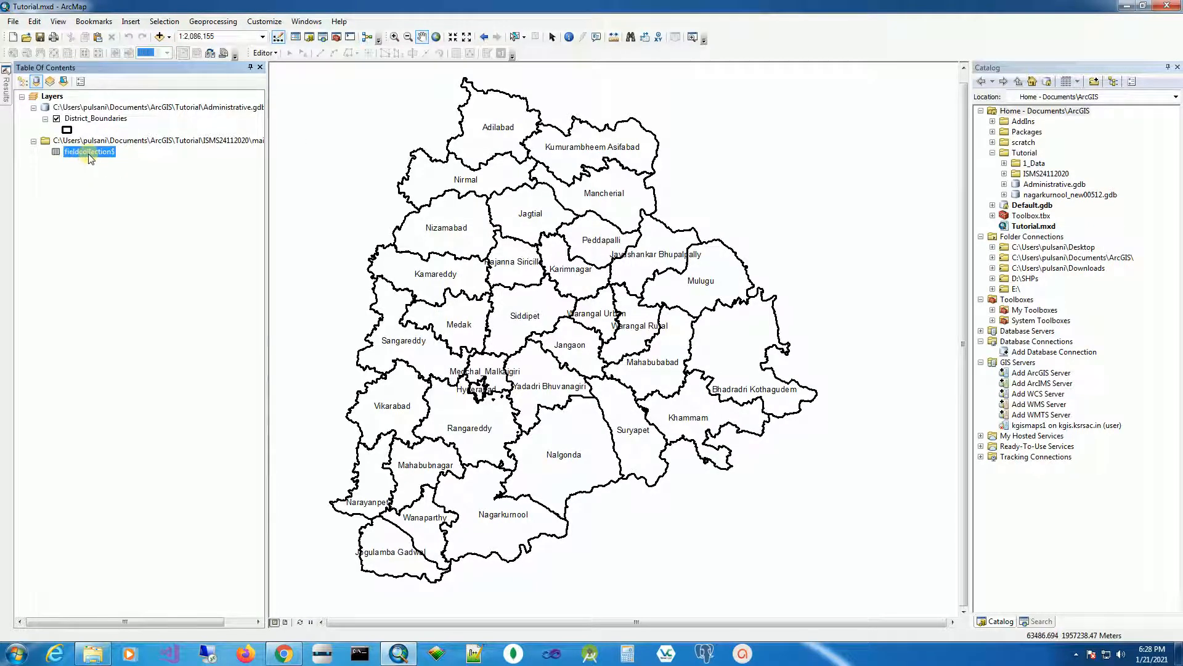
Open the fieldcollection$ table and examine the 26_photo_id column.
{"action": "right_click", "coordinate": [89, 154]}
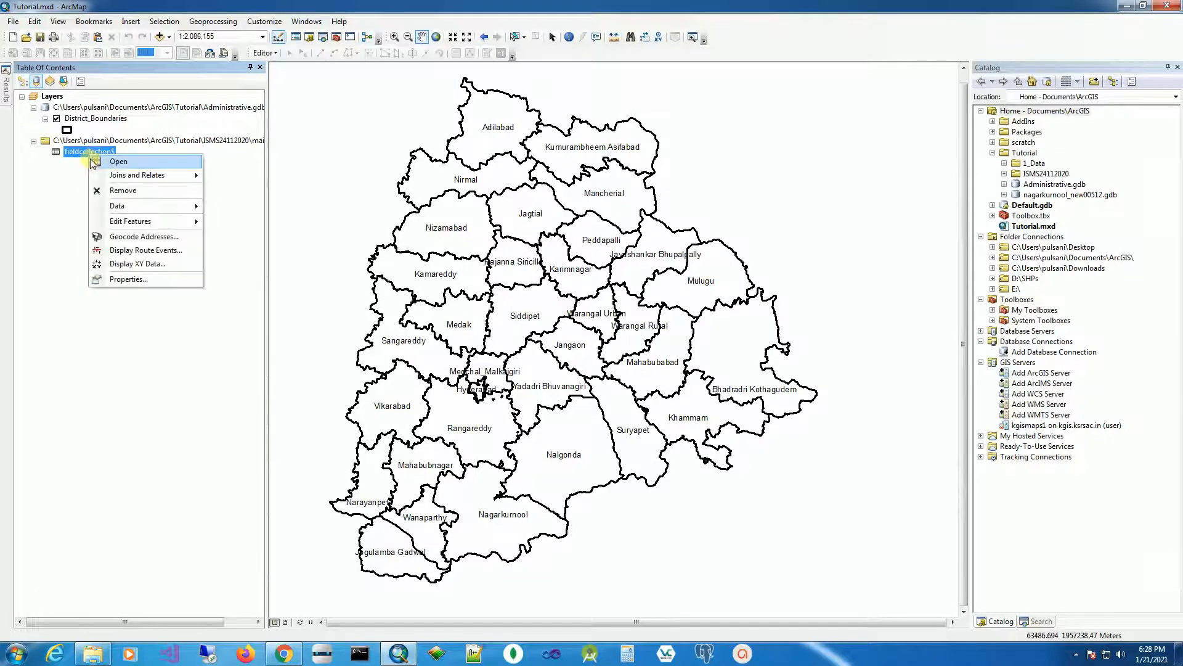
{"action": "left_click", "coordinate": [143, 162]}
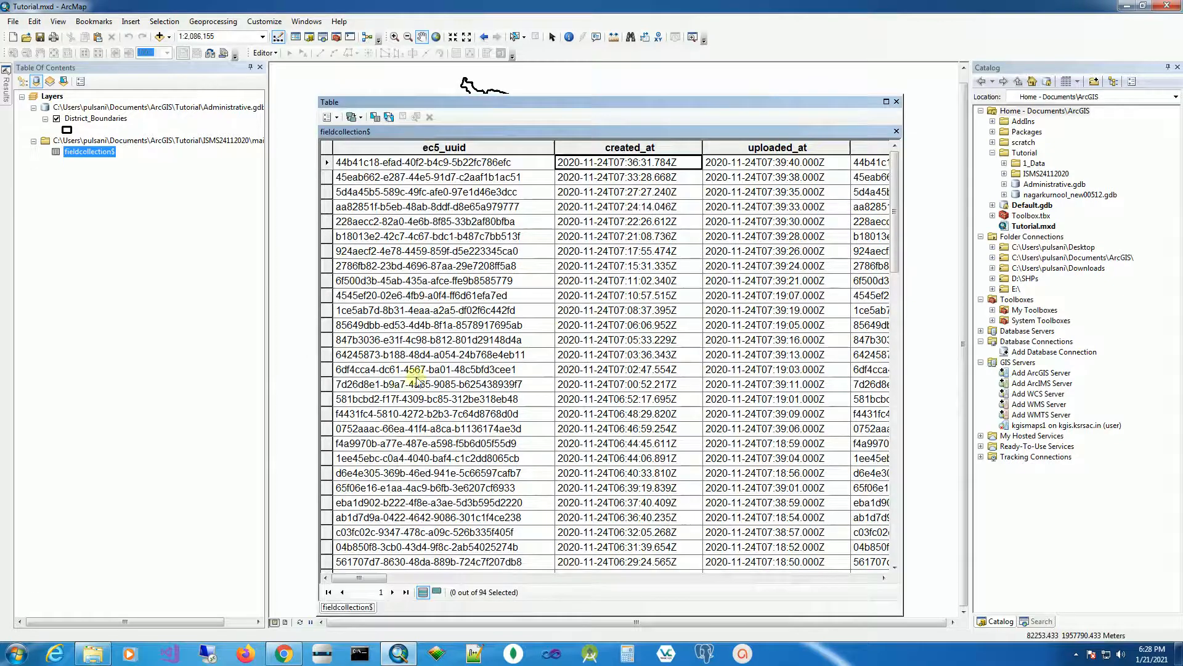
{"action": "left_click_drag", "start_coordinate": [365, 583], "coordinate": [856, 600]}
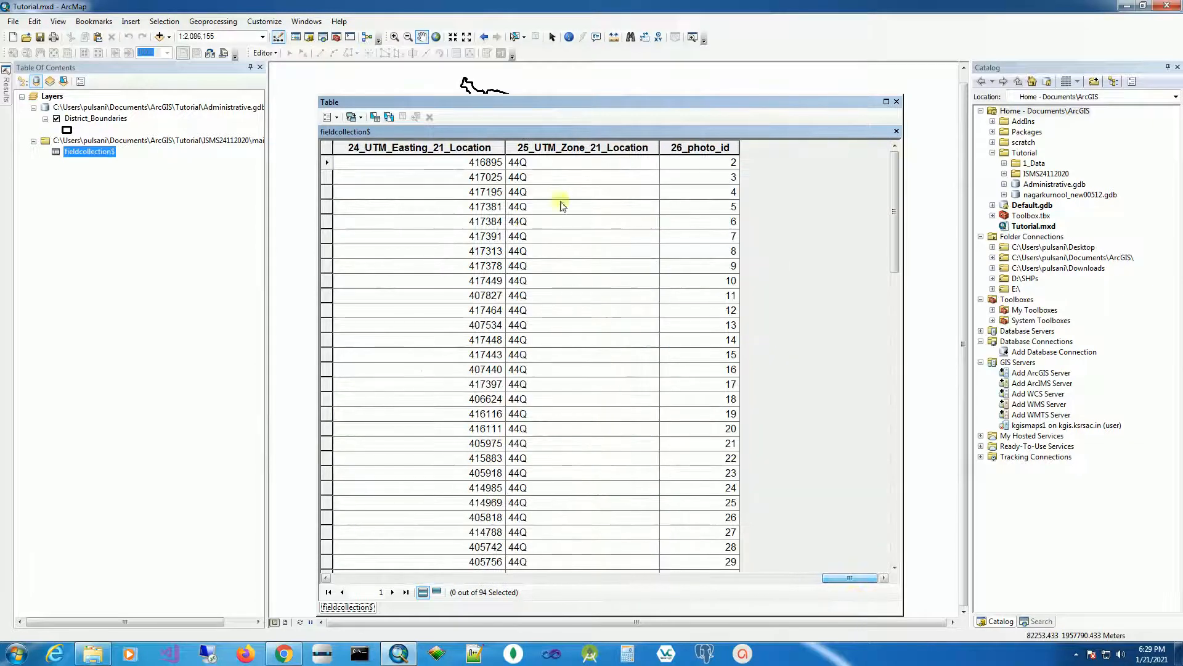
{"action": "left_click", "coordinate": [701, 148]}
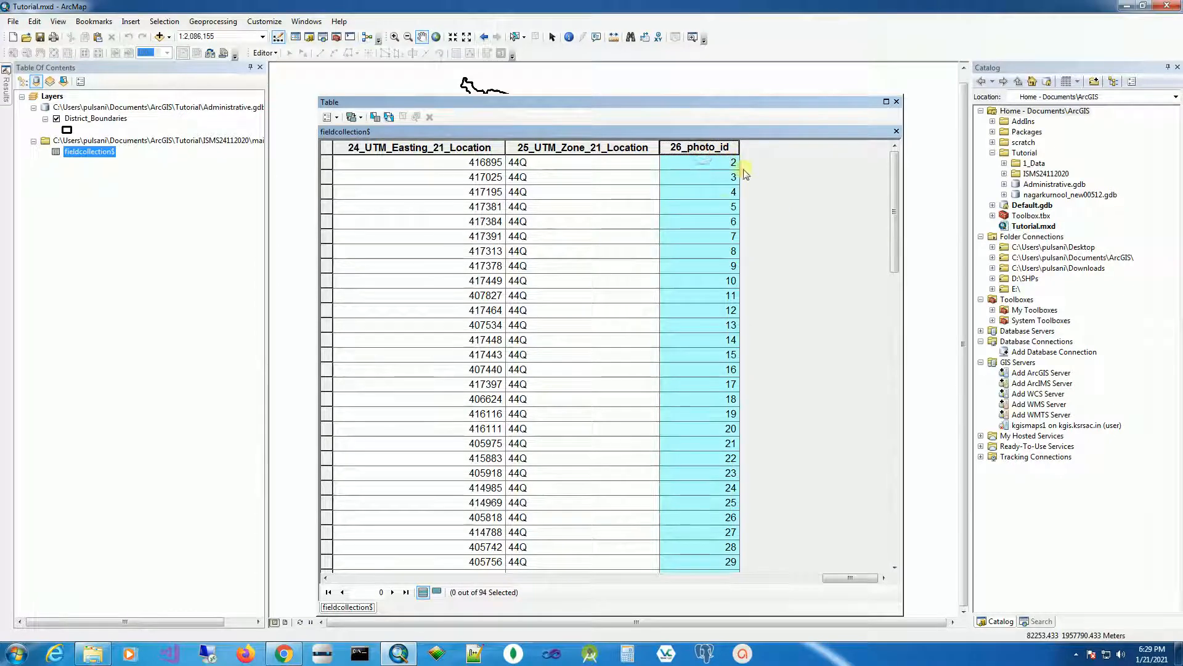
Switch to the ISMS24112020 folder in Windows Explorer and compare the numbered photo file names with the photo IDs.
{"action": "left_click", "coordinate": [93, 653]}
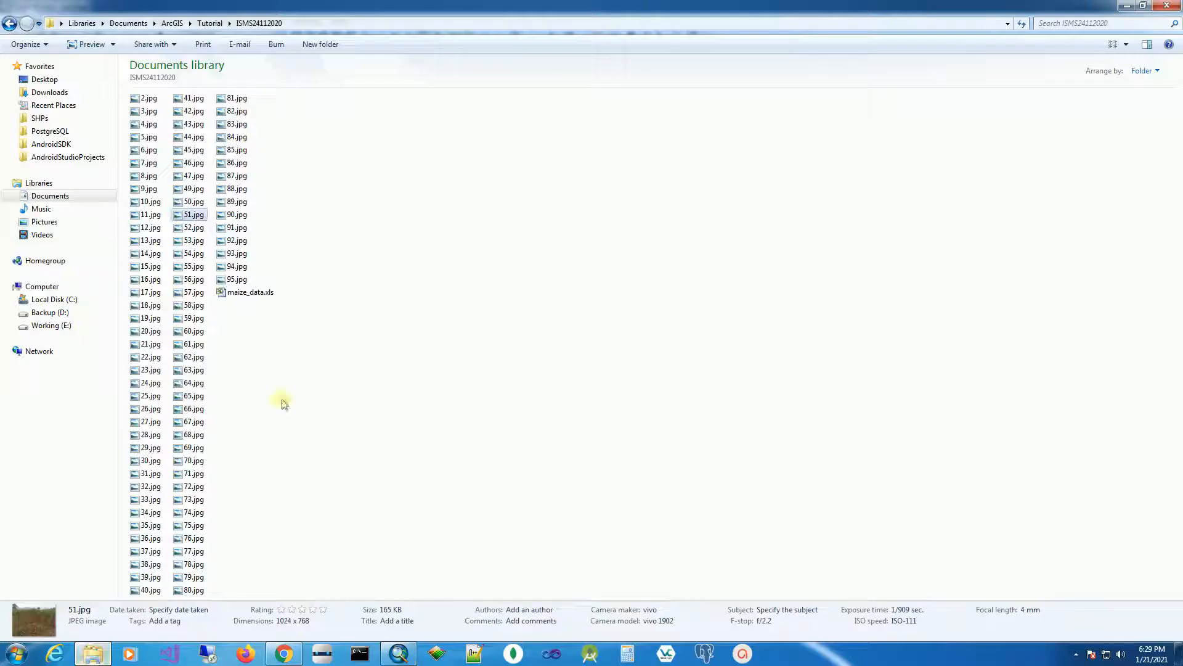
{"action": "left_click_drag", "start_coordinate": [283, 104], "coordinate": [119, 253]}
{"action": "left_click", "coordinate": [428, 171]}
{"action": "left_click", "coordinate": [150, 100]}
{"action": "left_click", "coordinate": [146, 101]}
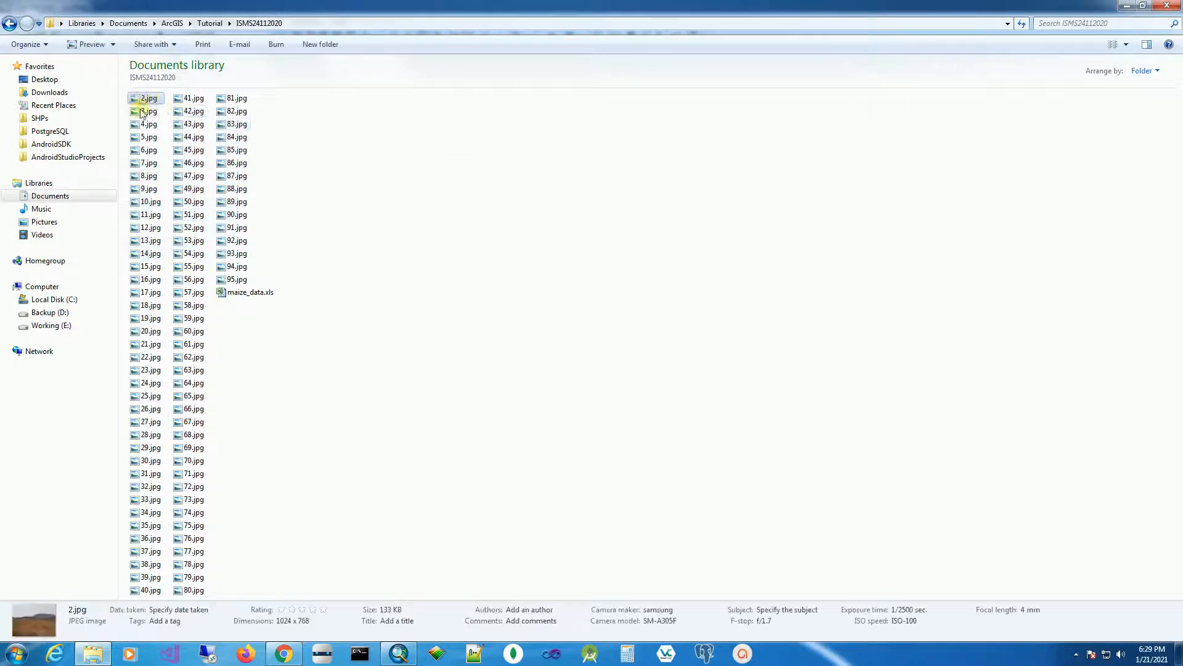
{"action": "left_click", "coordinate": [330, 160]}
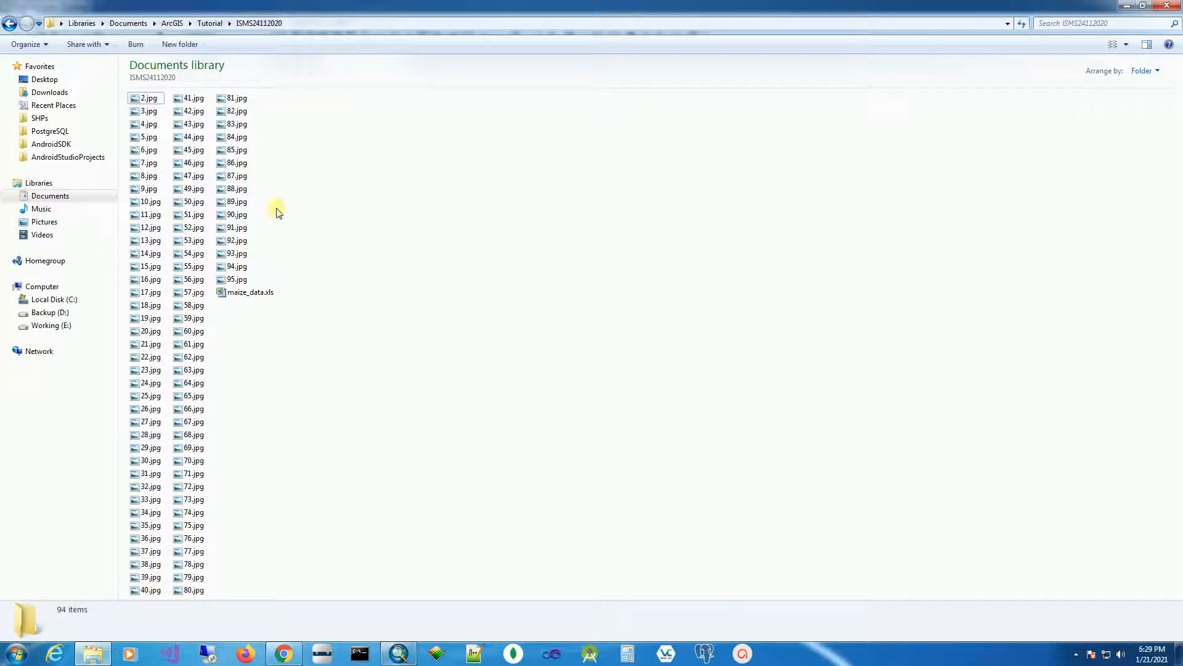
Return to ArcMap, check the 26_photo_id values once more and close the fieldcollection$ table.
{"action": "left_click", "coordinate": [399, 654]}
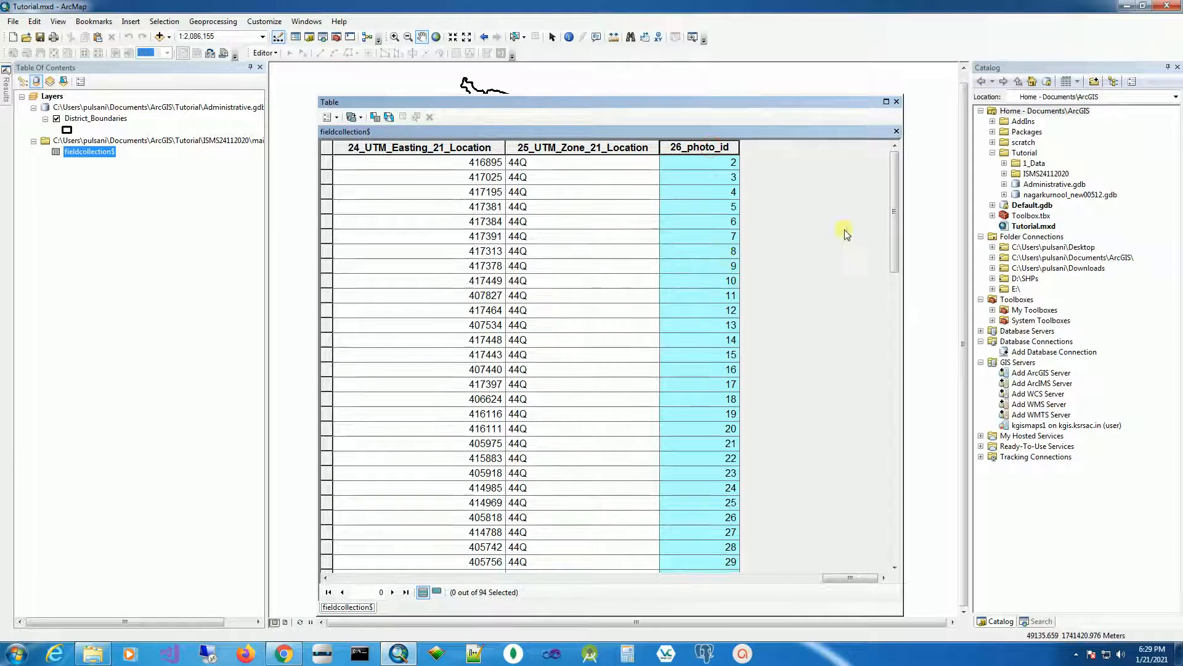
{"action": "left_click_drag", "start_coordinate": [894, 200], "coordinate": [898, 171]}
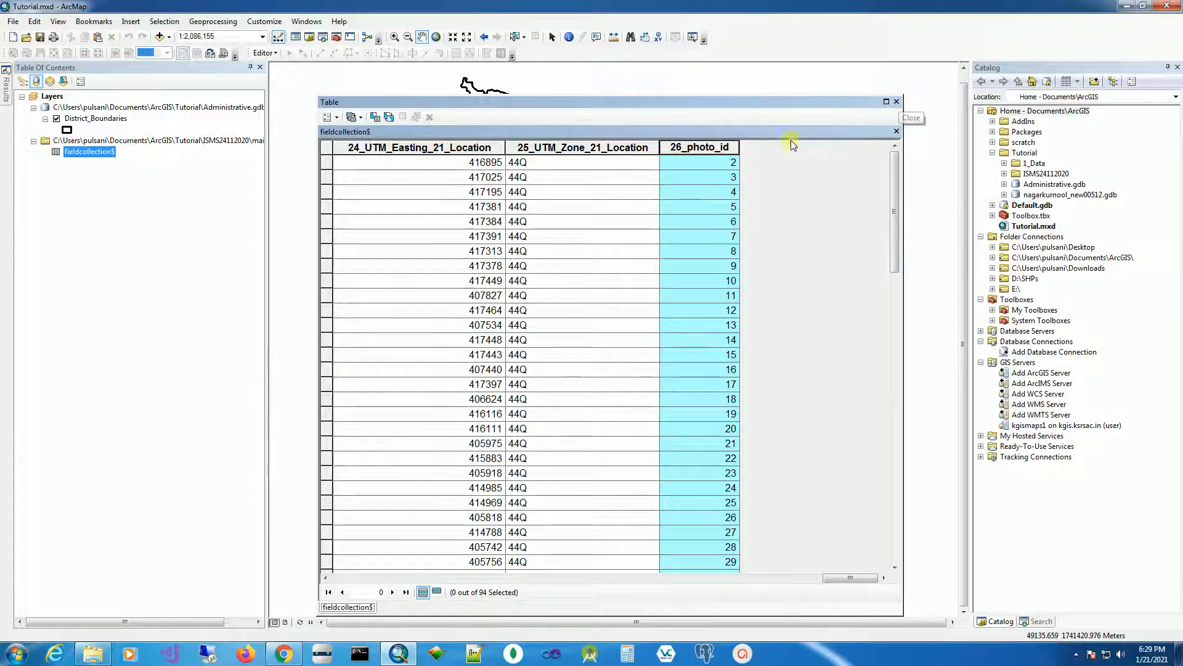
{"action": "left_click", "coordinate": [897, 103]}
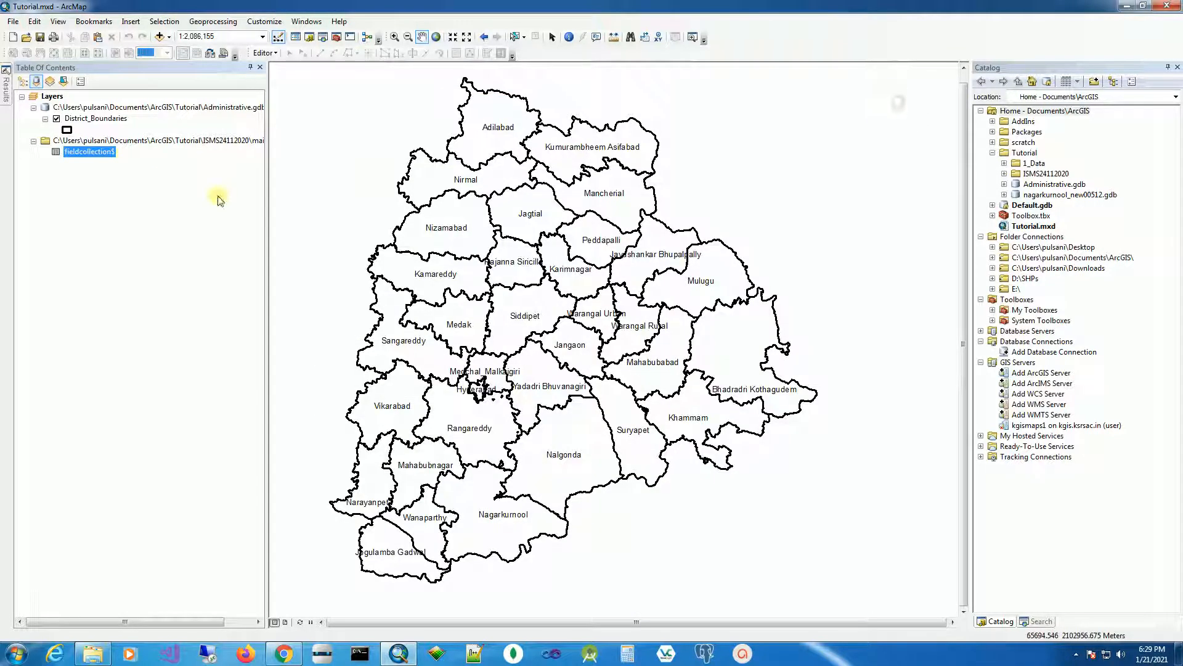
Display the fieldcollection$ table as XY points with 21_long_21_Location as X and 20_lat_21_Location as Y, in GCS_WGS_1984.
{"action": "right_click", "coordinate": [98, 156]}
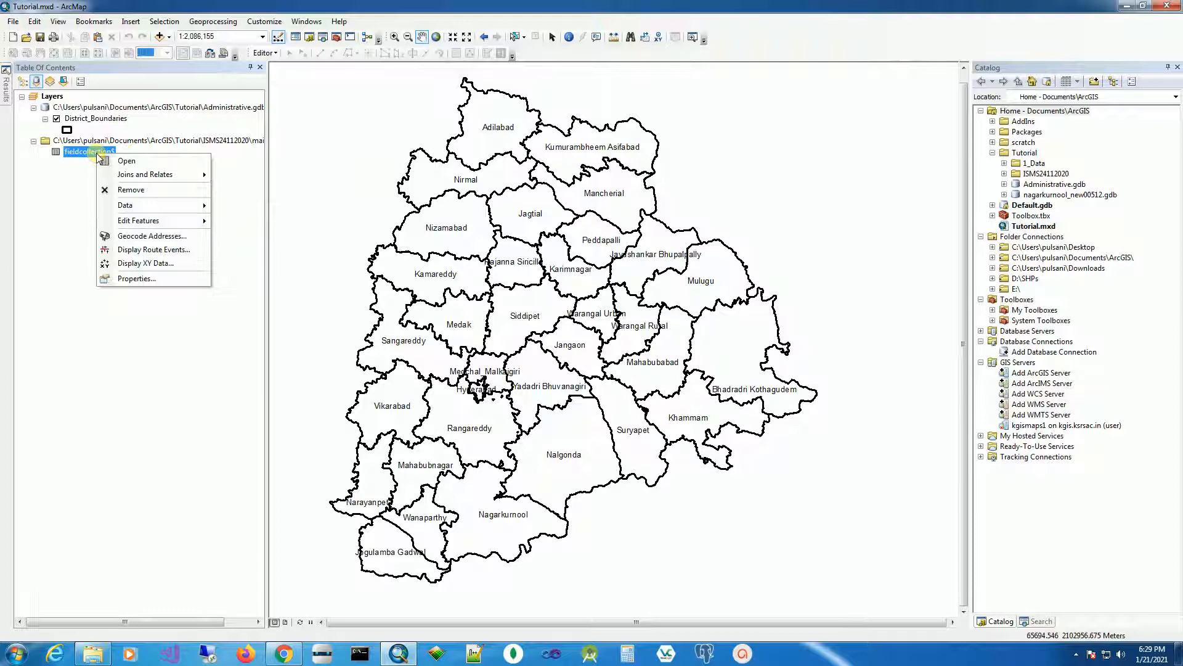
{"action": "left_click", "coordinate": [156, 265]}
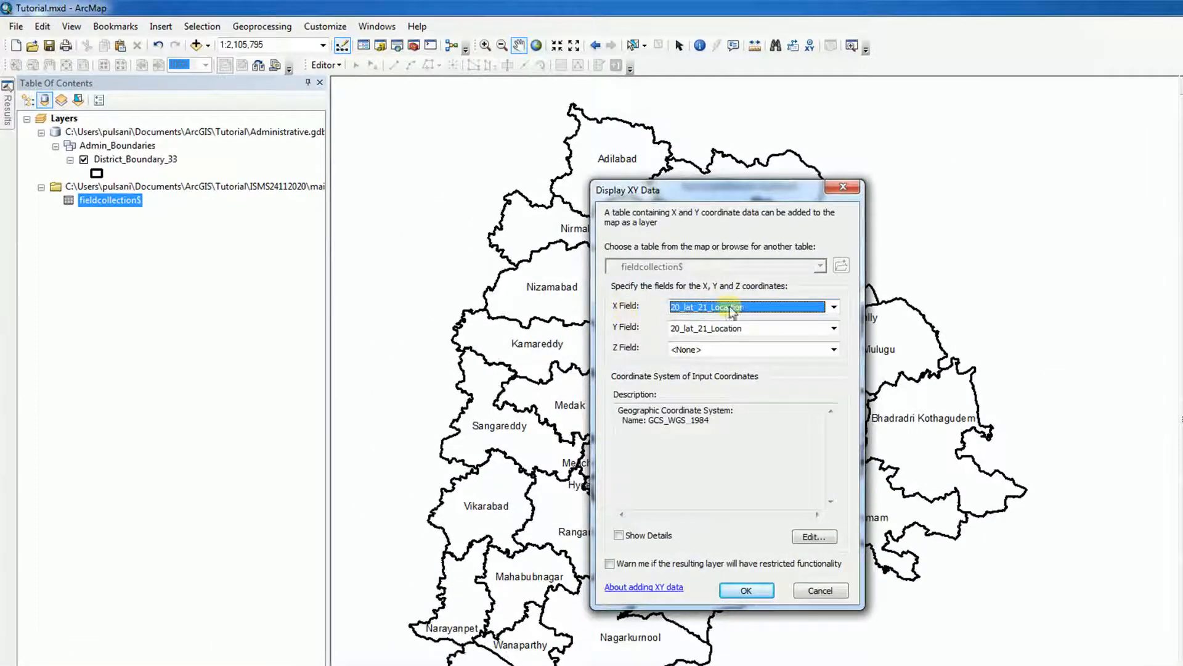
{"action": "left_click", "coordinate": [592, 249]}
{"action": "left_click", "coordinate": [696, 330]}
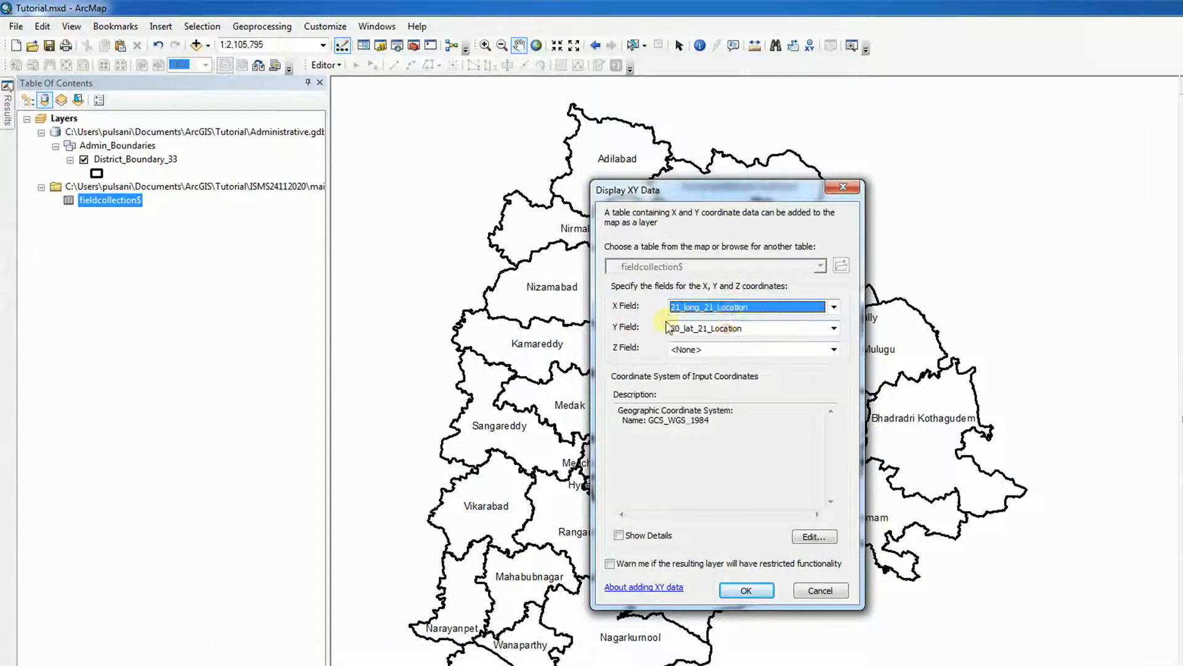
{"action": "left_click", "coordinate": [742, 328]}
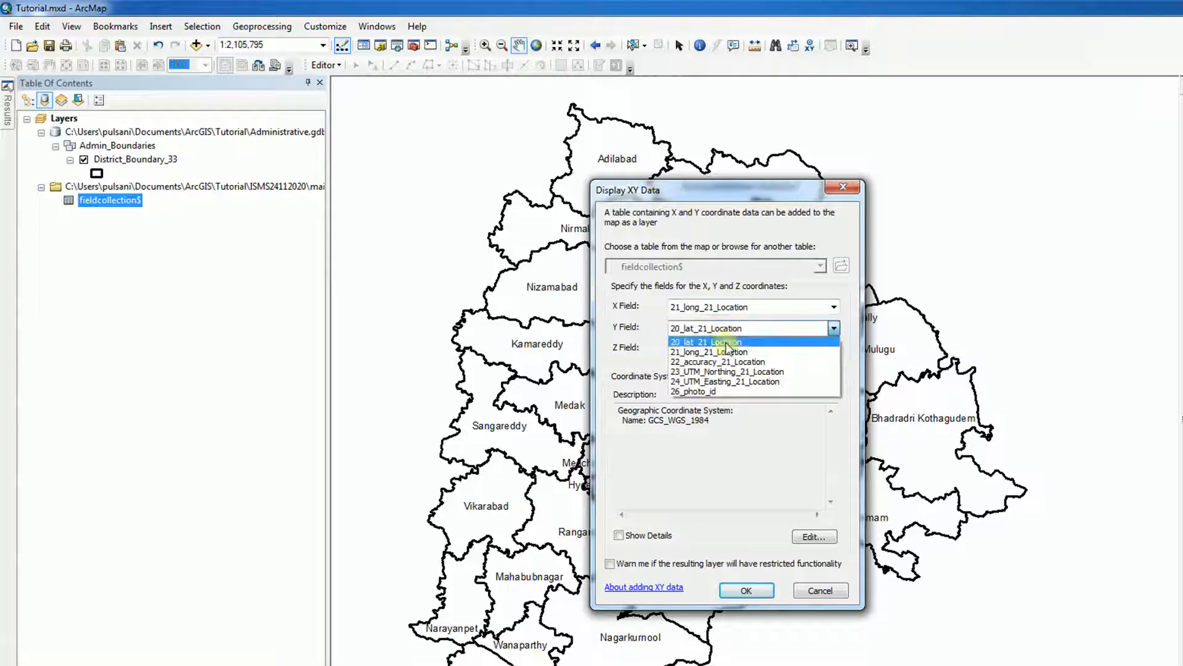
{"action": "left_click", "coordinate": [725, 342]}
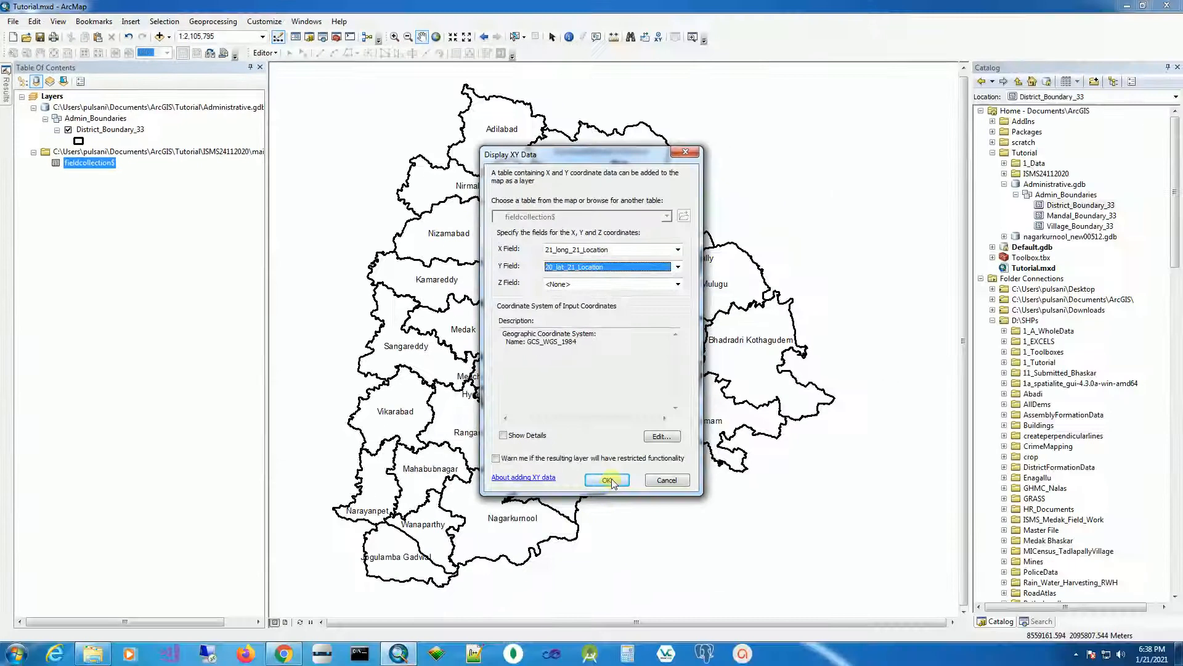
{"action": "left_click", "coordinate": [747, 590]}
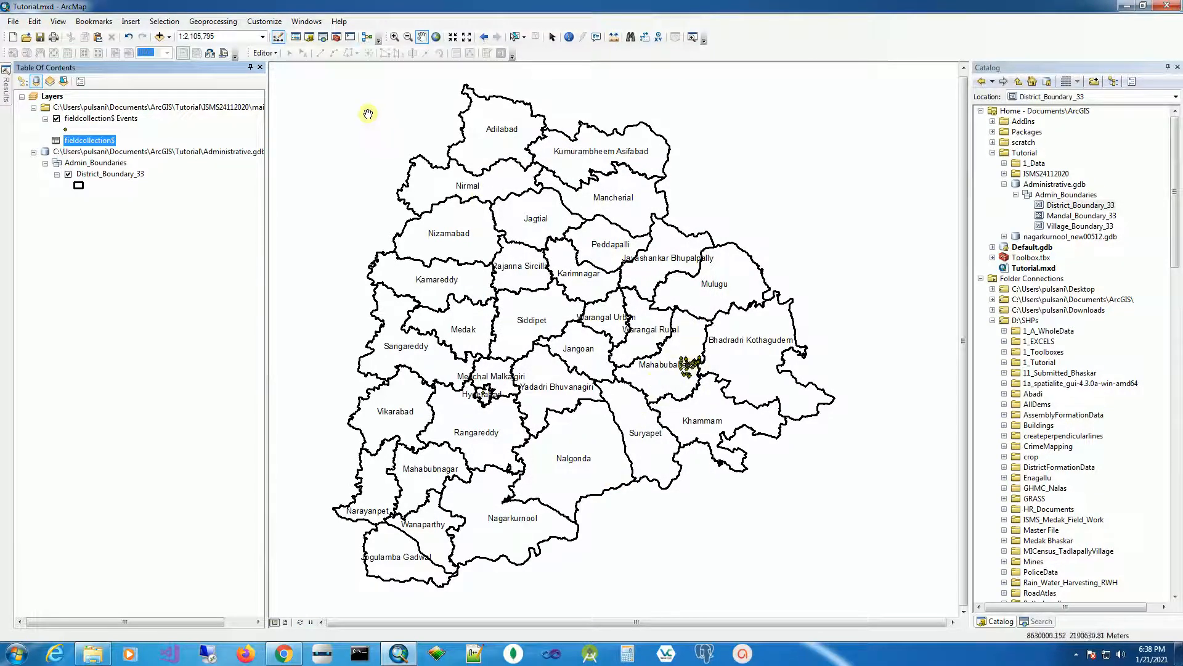
Inspect the fieldcollection$ Events points up close around the Mahabubabad and Bhadradri Kothagudem boundary.
{"action": "left_click", "coordinate": [109, 119]}
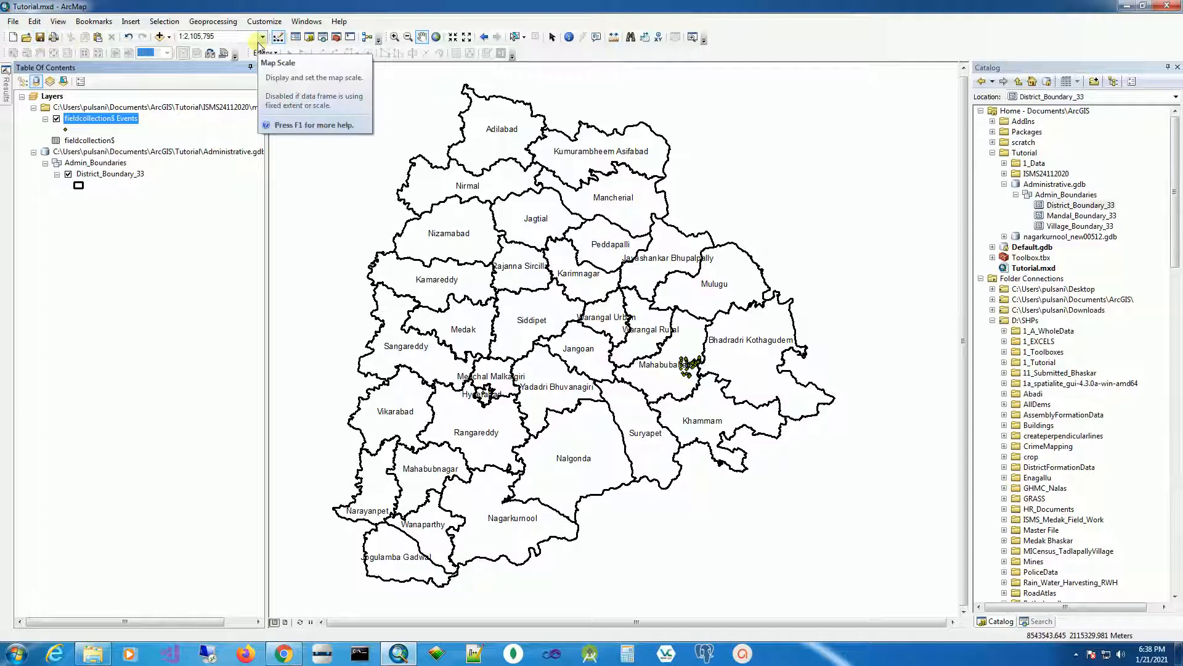
{"action": "left_click", "coordinate": [394, 38]}
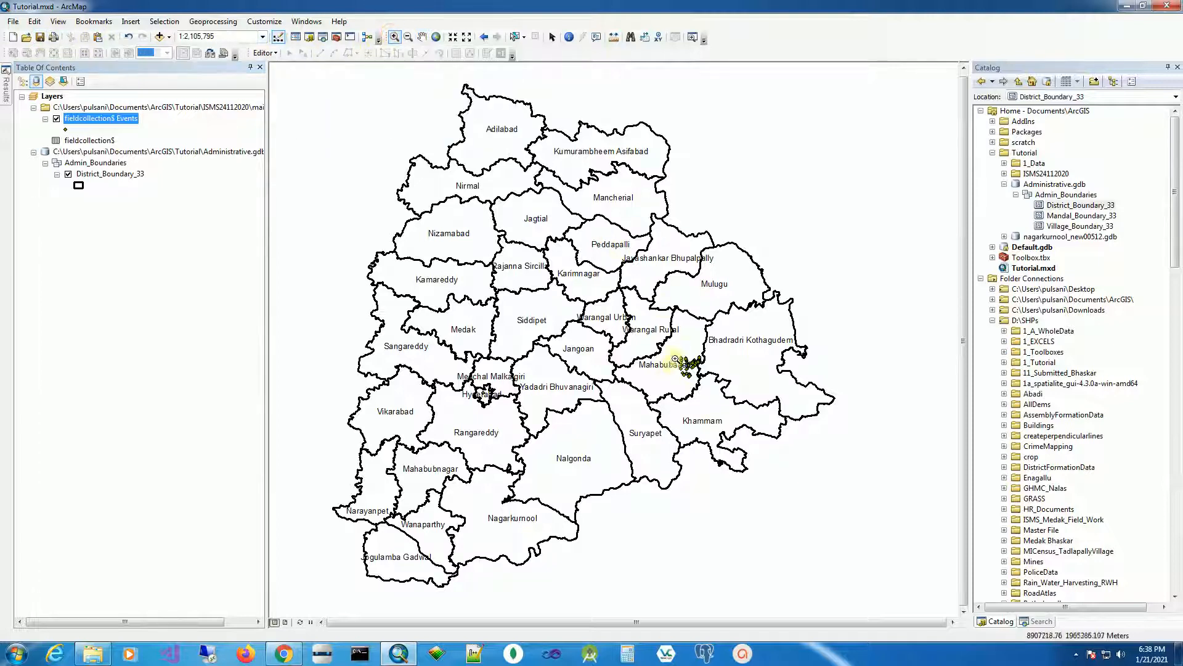
{"action": "left_click_drag", "start_coordinate": [667, 342], "coordinate": [754, 426]}
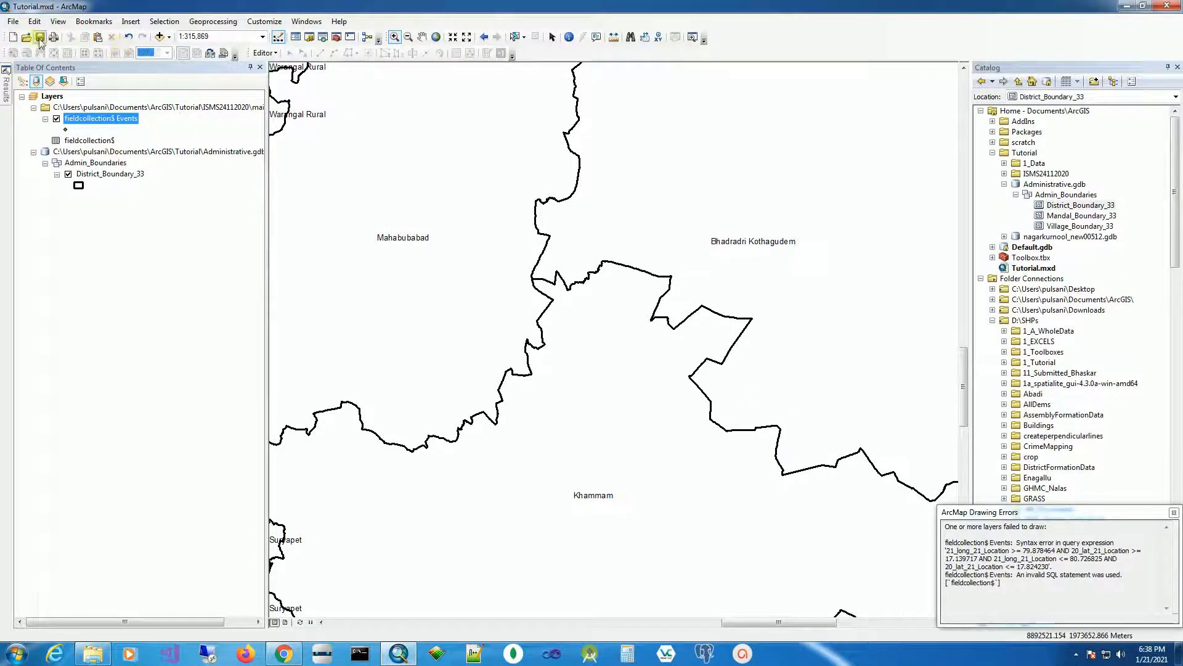
{"action": "left_click", "coordinate": [421, 36]}
{"action": "left_click_drag", "start_coordinate": [407, 254], "coordinate": [606, 329]}
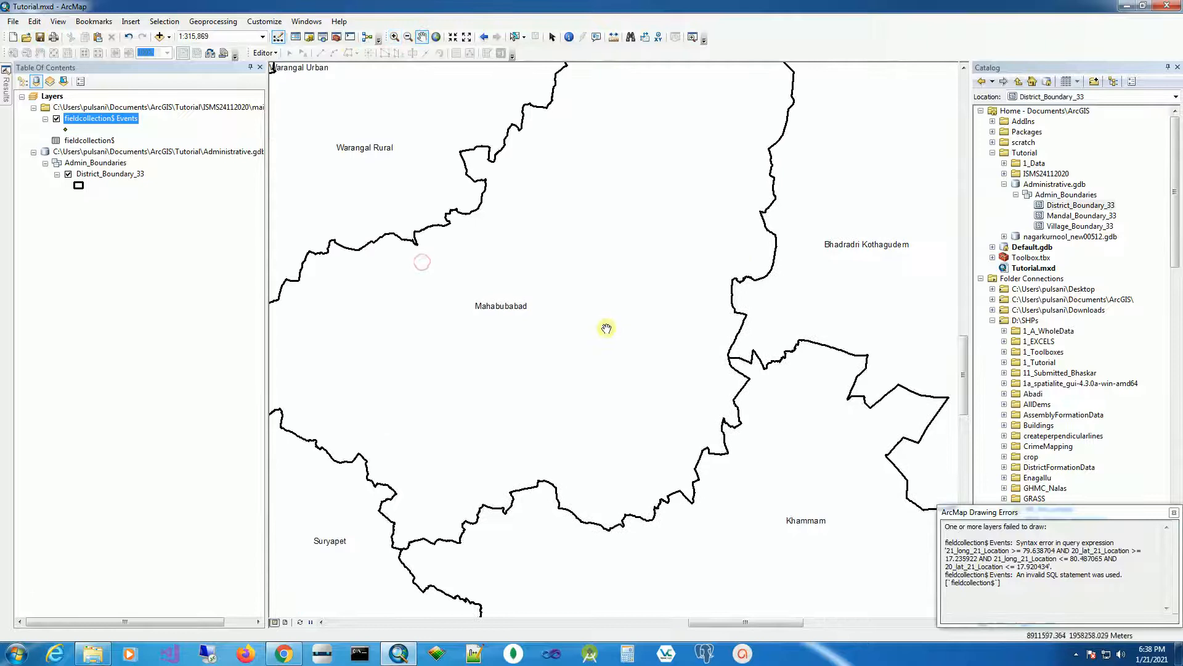
{"action": "left_click_drag", "start_coordinate": [745, 248], "coordinate": [719, 333]}
{"action": "scroll", "coordinate": [718, 335], "scroll_direction": "down", "scroll_amount": 1}
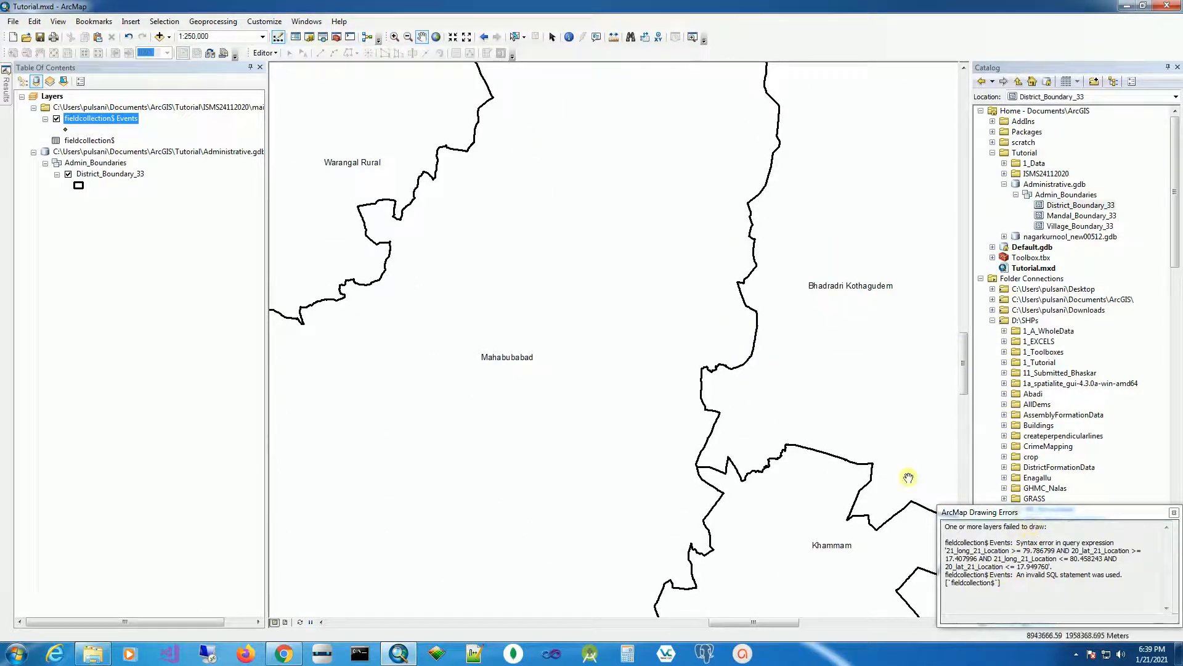
Check the attribute table of the fieldcollection$ Events layer and close it.
{"action": "right_click", "coordinate": [111, 126]}
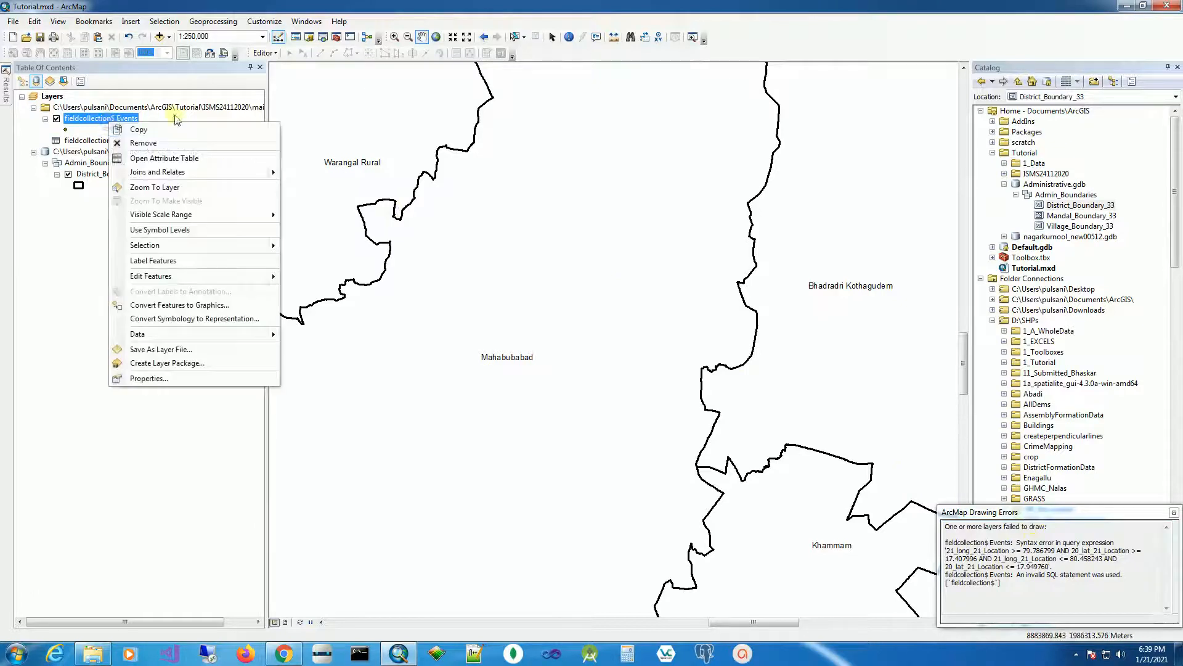
{"action": "left_click", "coordinate": [180, 162]}
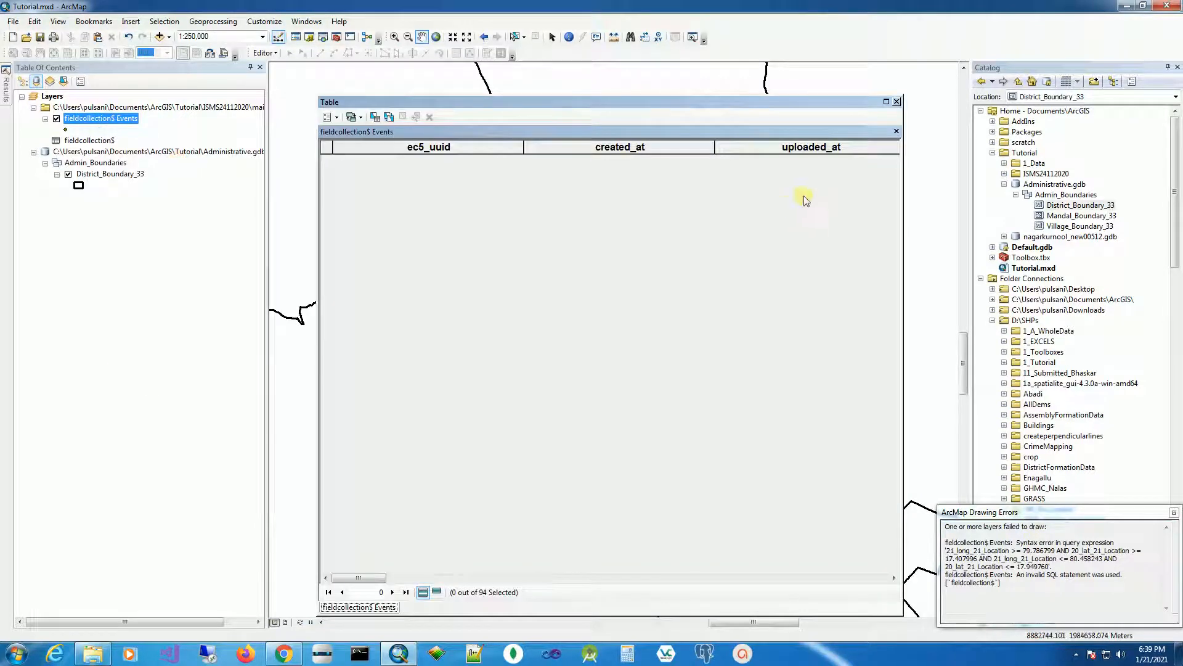
{"action": "left_click", "coordinate": [897, 102]}
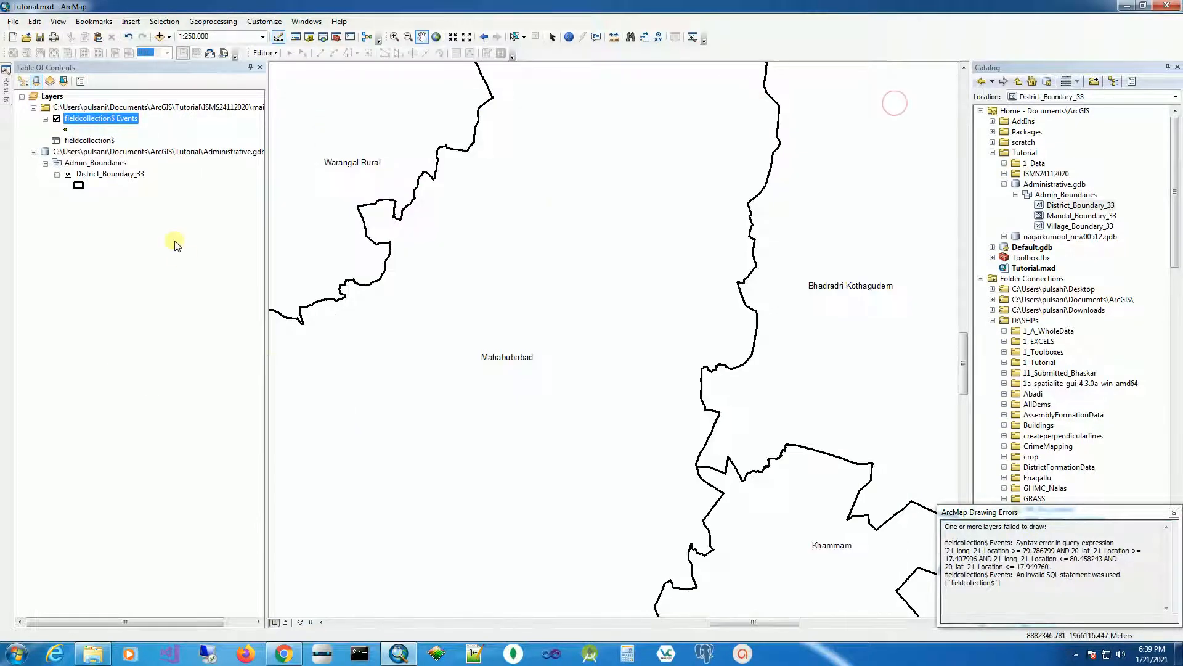
Set up an export of all fieldcollection$ Events features in the data frame's coordinate system, with Tutorial\1_Data as the output folder.
{"action": "right_click", "coordinate": [86, 122]}
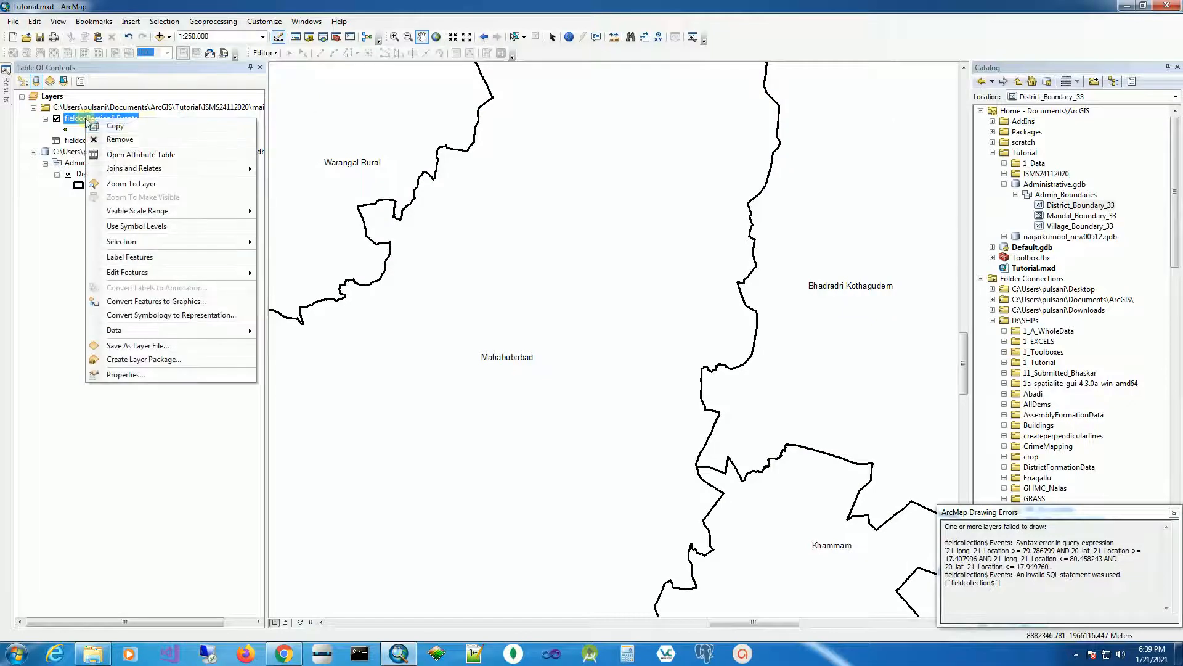
{"action": "mouse_move", "coordinate": [201, 330]}
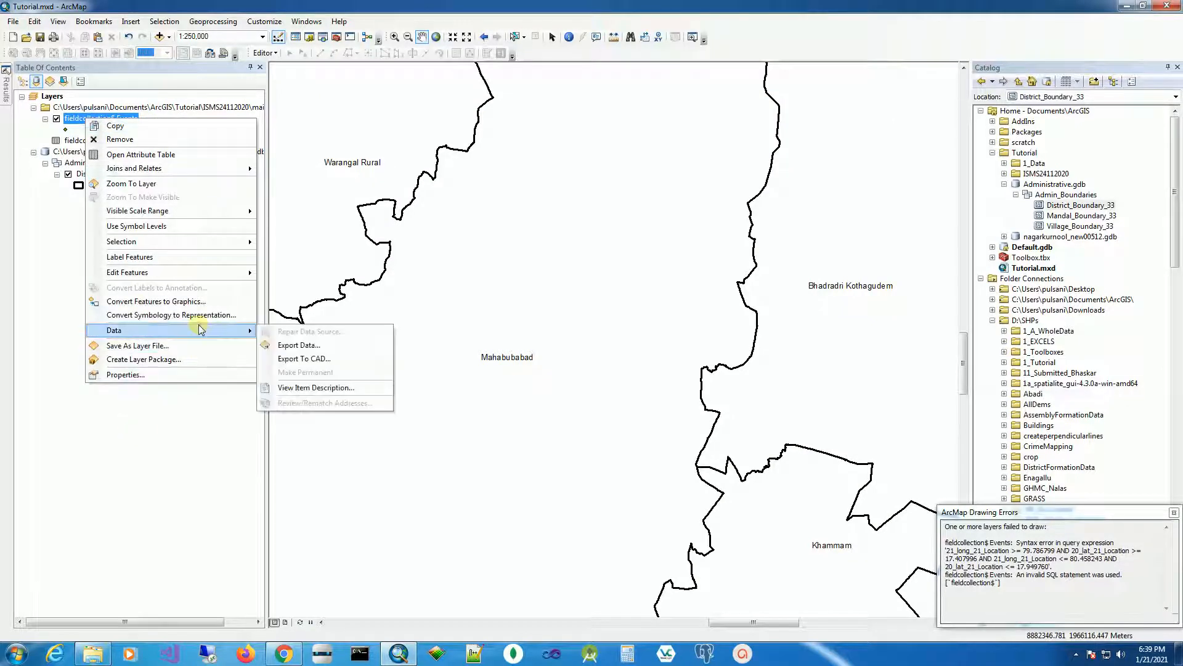
{"action": "left_click", "coordinate": [335, 344]}
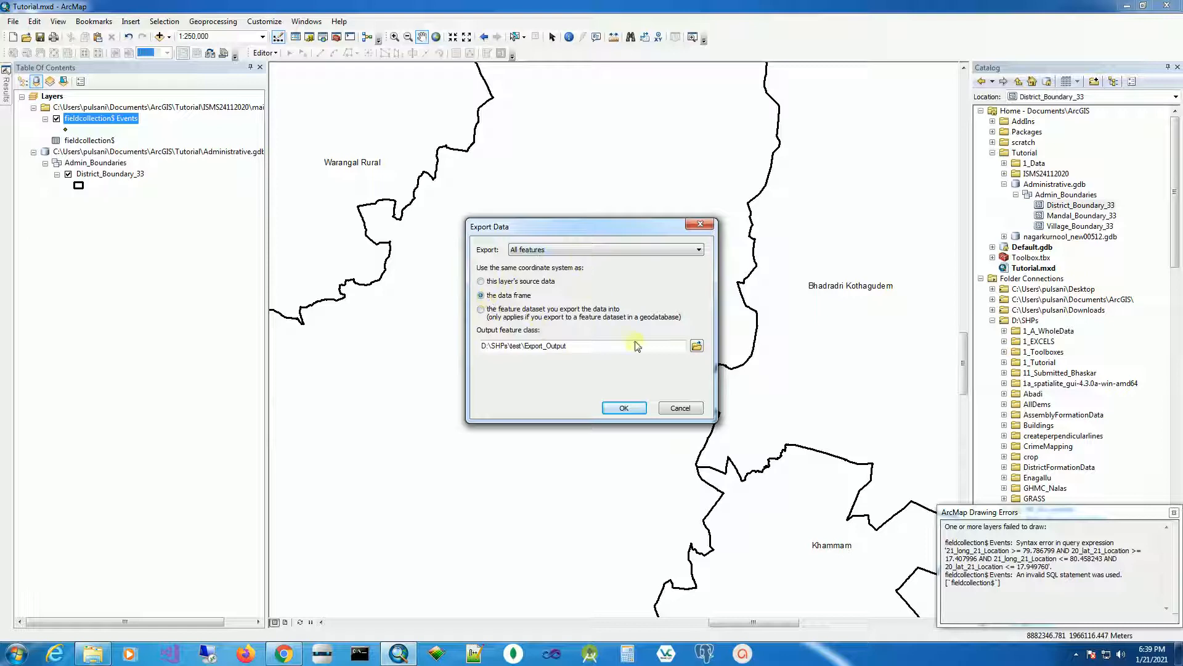
{"action": "left_click", "coordinate": [696, 346]}
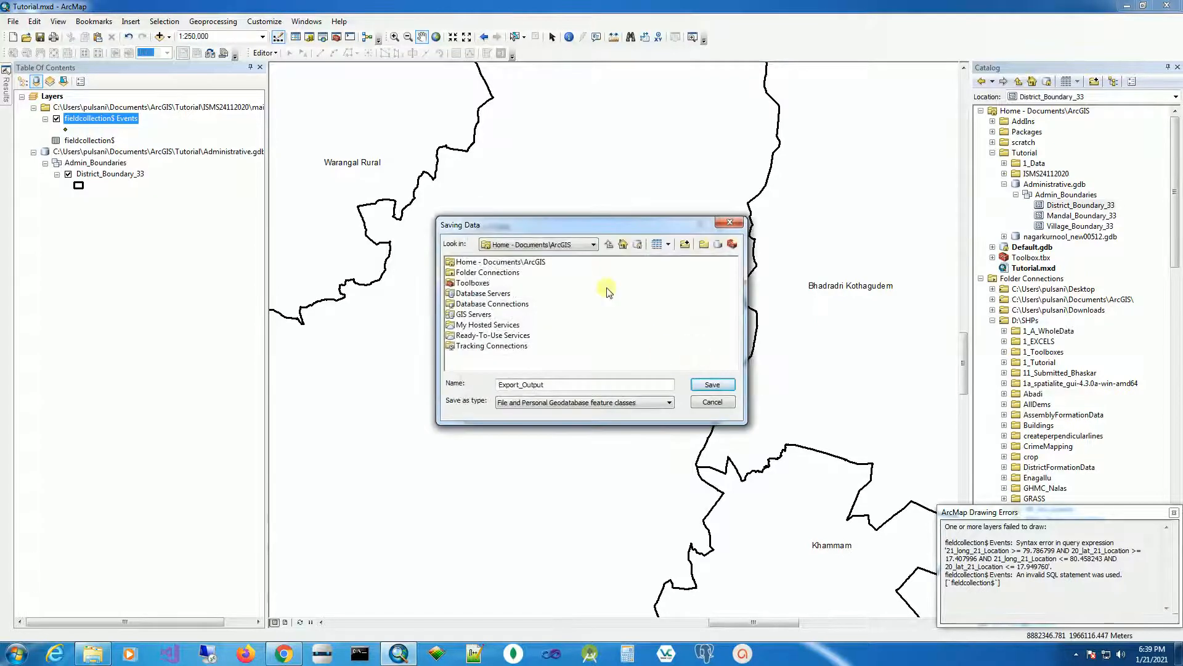
{"action": "double_click", "coordinate": [534, 264]}
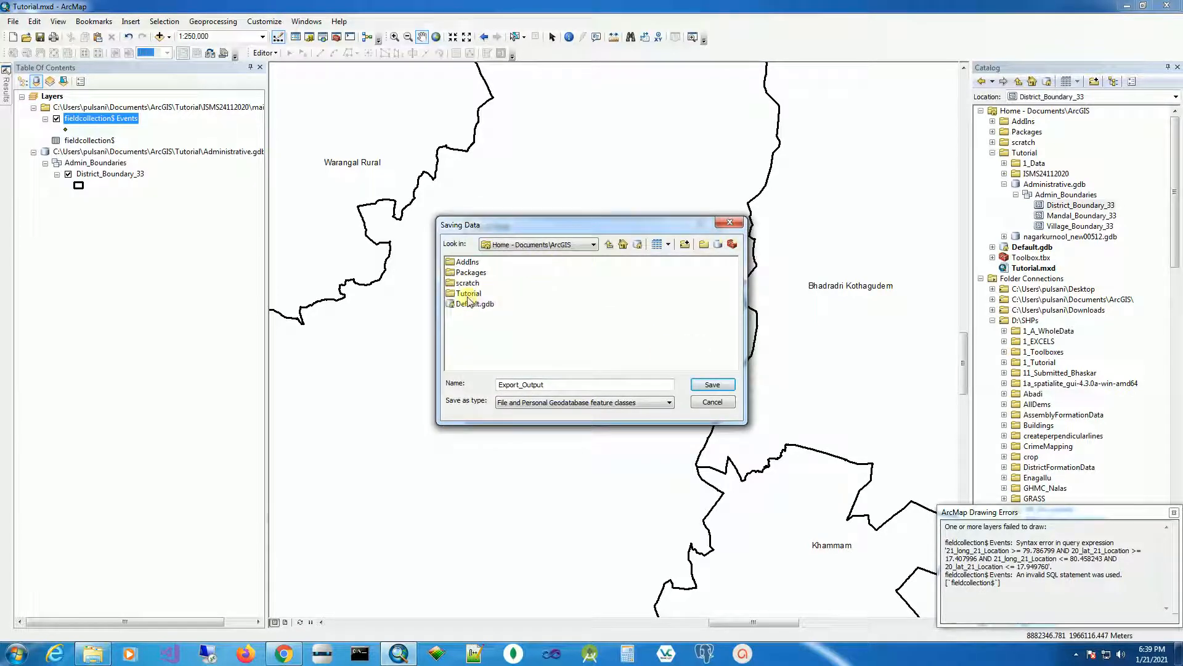
{"action": "double_click", "coordinate": [468, 295]}
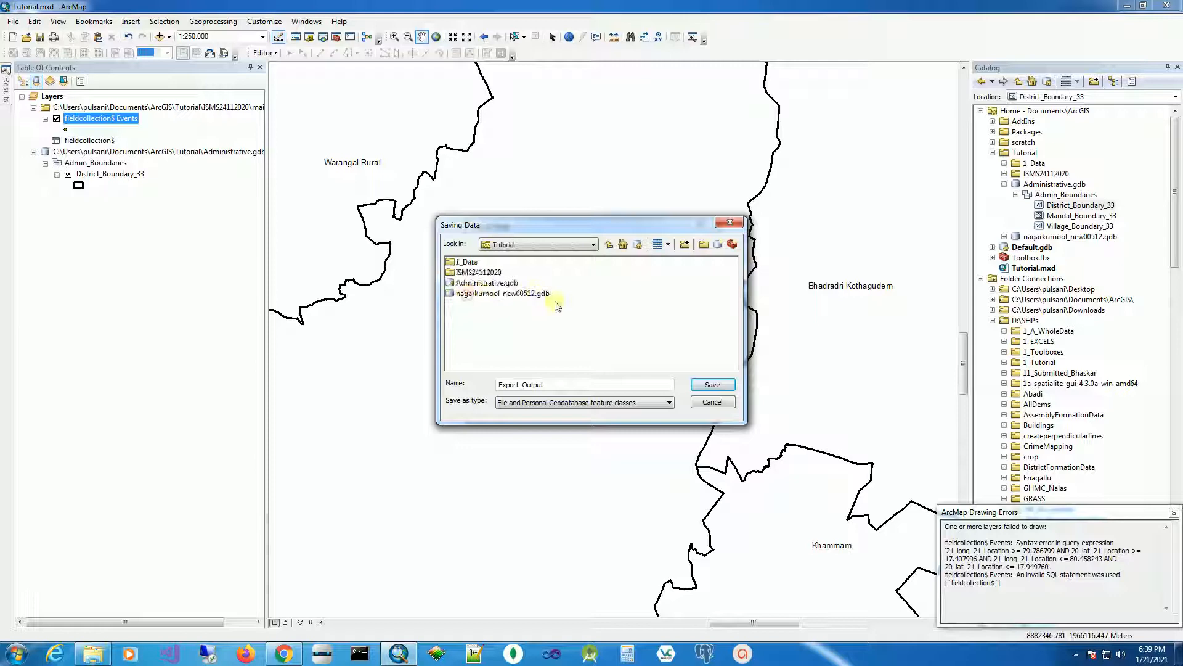
{"action": "double_click", "coordinate": [467, 262]}
Export the features as a shapefile named Points and add it to the map as a layer.
{"action": "double_click", "coordinate": [552, 385]}
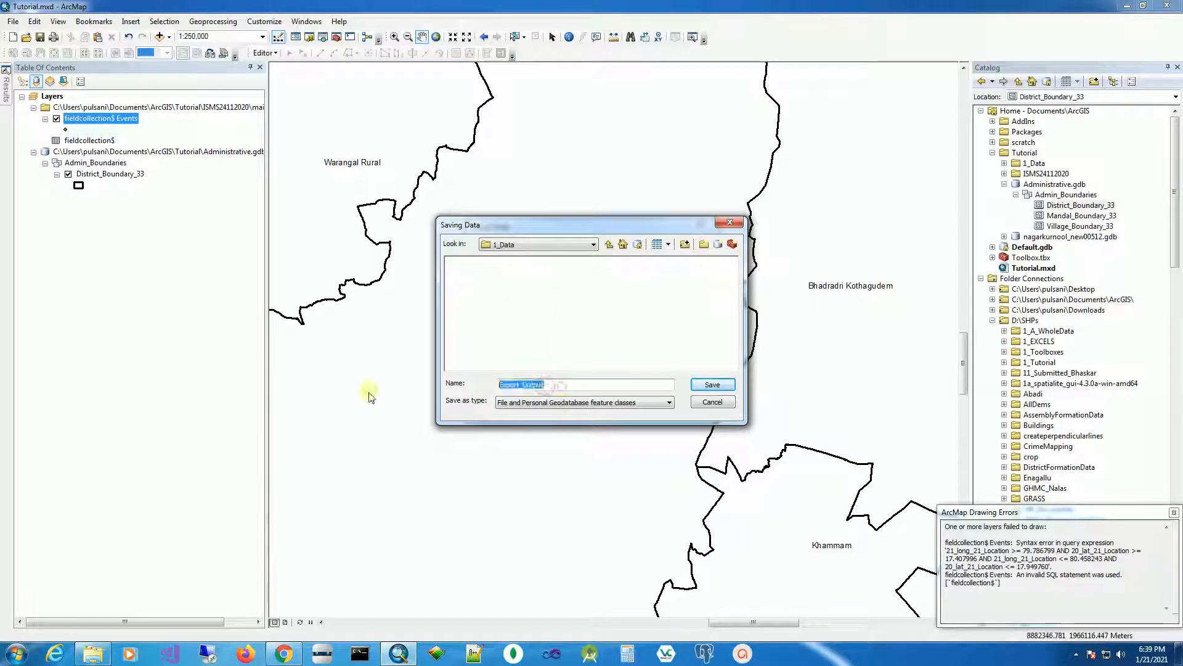
{"action": "type", "text": "Points"}
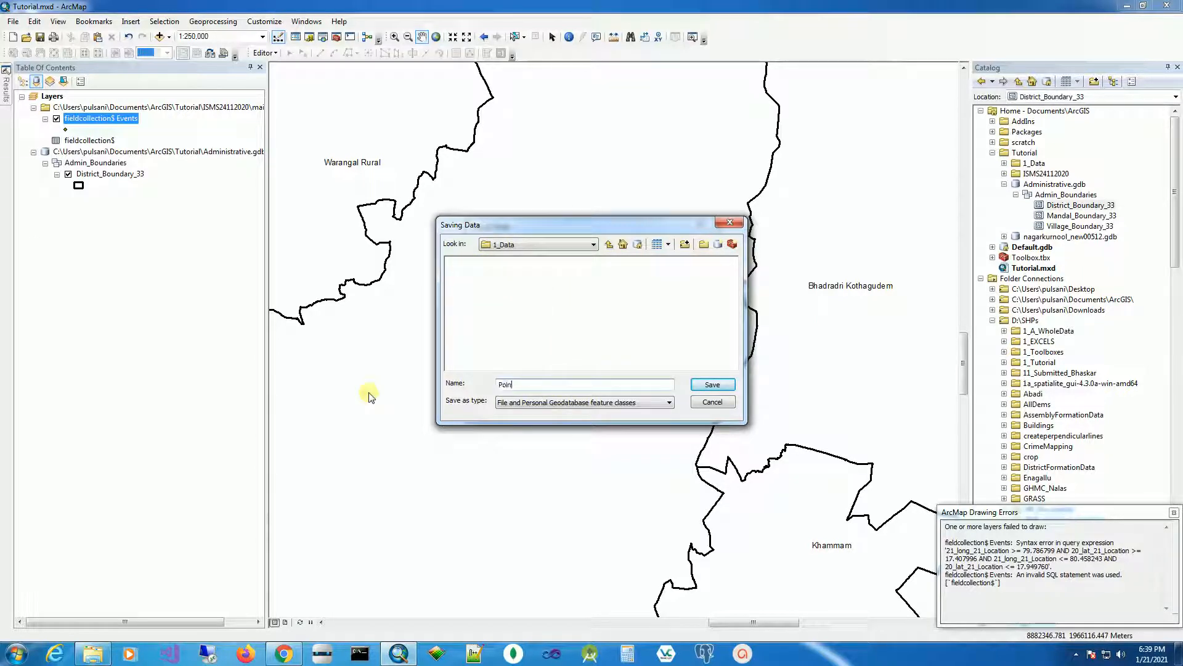
{"action": "left_click", "coordinate": [643, 403]}
{"action": "left_click", "coordinate": [531, 426]}
{"action": "left_click", "coordinate": [709, 384]}
{"action": "left_click", "coordinate": [629, 408]}
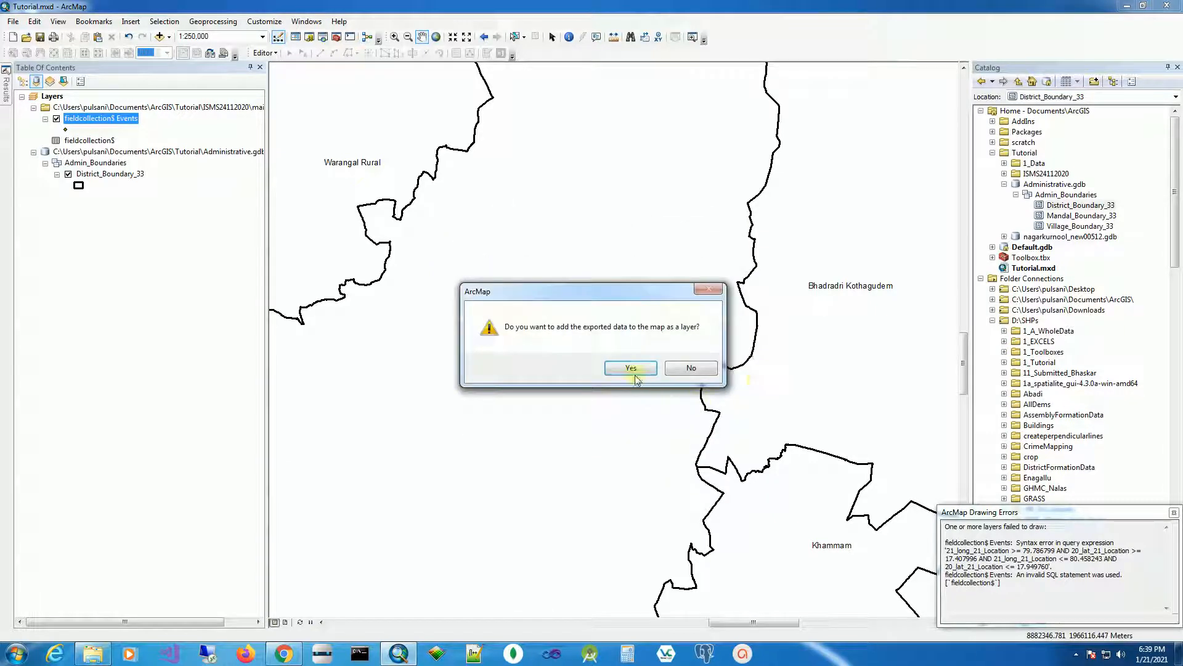
{"action": "left_click", "coordinate": [628, 370]}
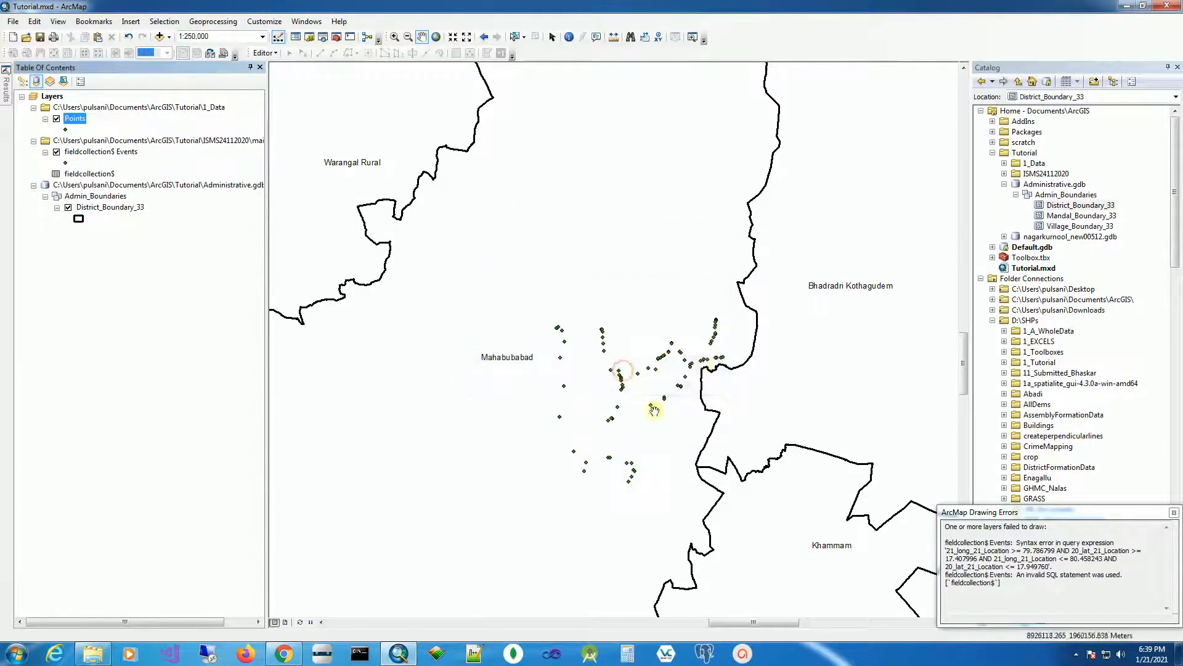
Hide the Points layer to check how fieldcollection$ Events draws on its own, and close the drawing errors window.
{"action": "mouse_move", "coordinate": [526, 352]}
{"action": "left_mouse_down"}
{"action": "mouse_move", "coordinate": [610, 454]}
{"action": "mouse_move", "coordinate": [571, 365]}
{"action": "mouse_move", "coordinate": [477, 403]}
{"action": "left_mouse_up"}
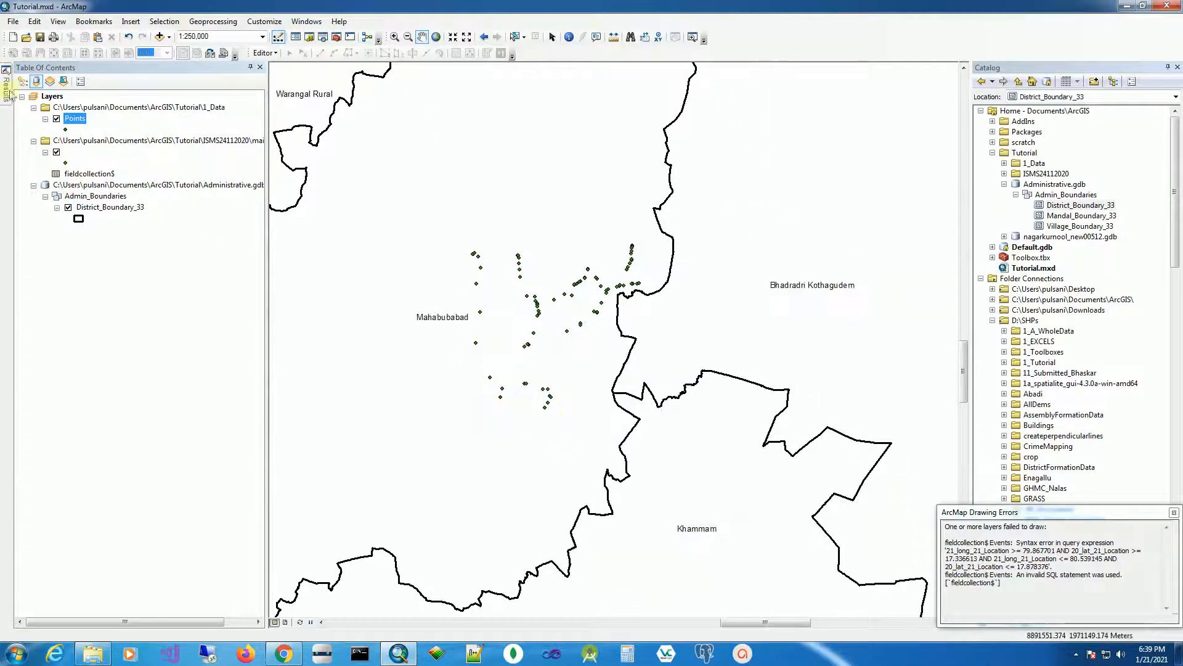
{"action": "left_click", "coordinate": [56, 118]}
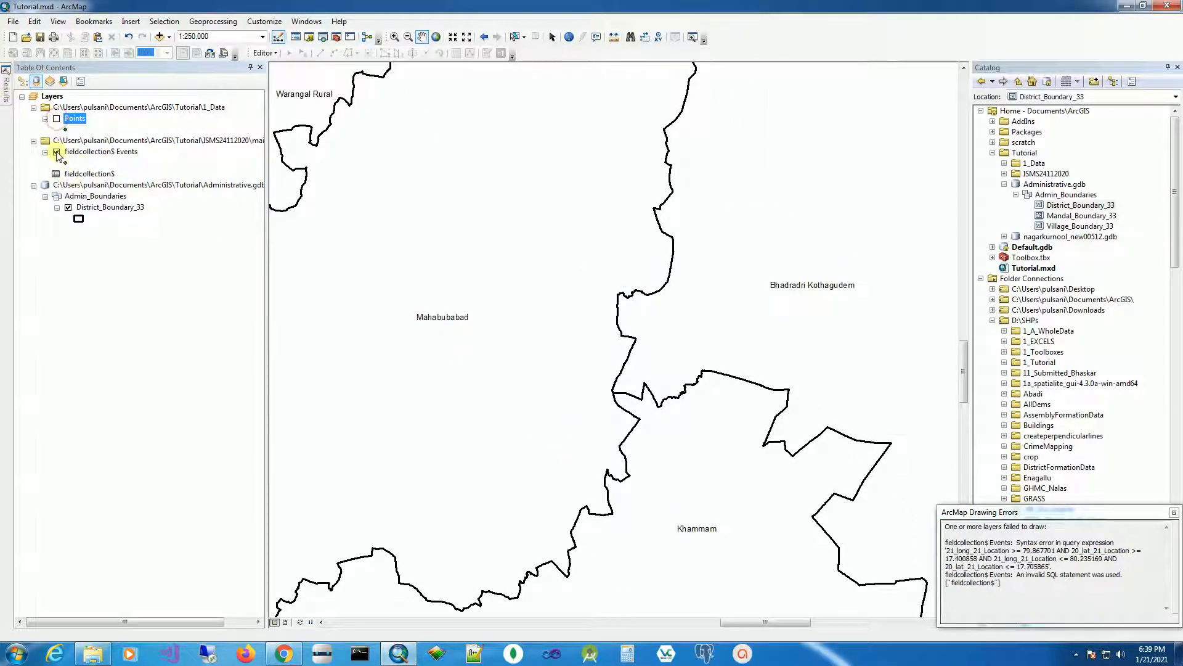
{"action": "left_click", "coordinate": [56, 151]}
{"action": "left_click", "coordinate": [98, 153]}
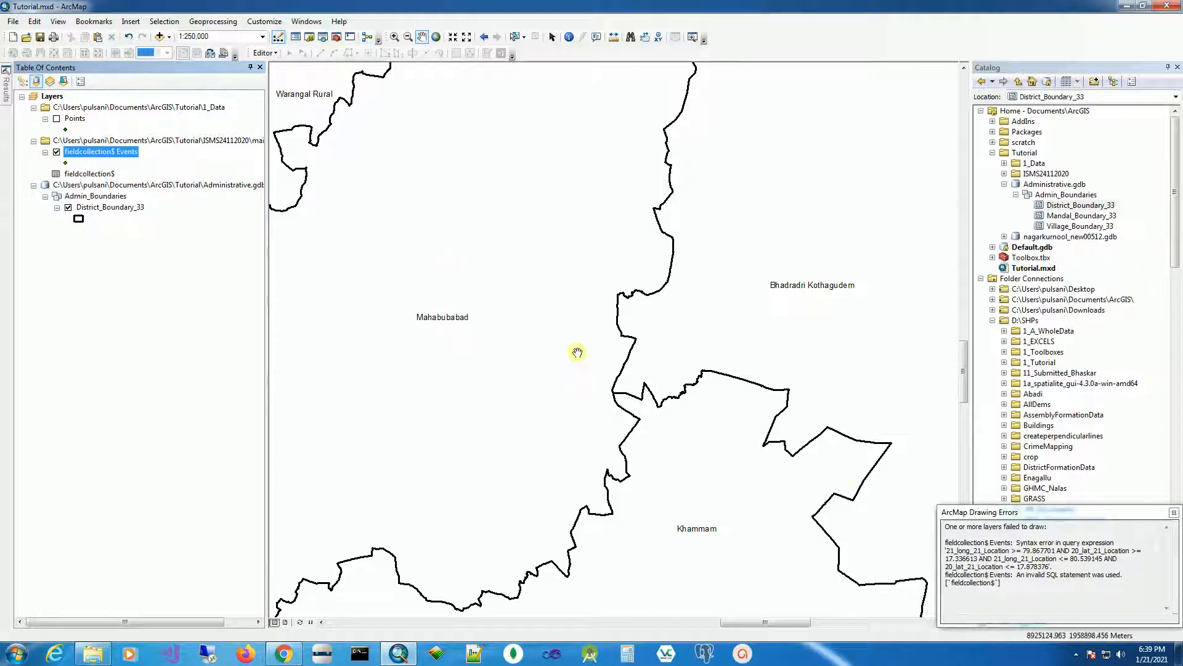
{"action": "left_click", "coordinate": [1175, 512]}
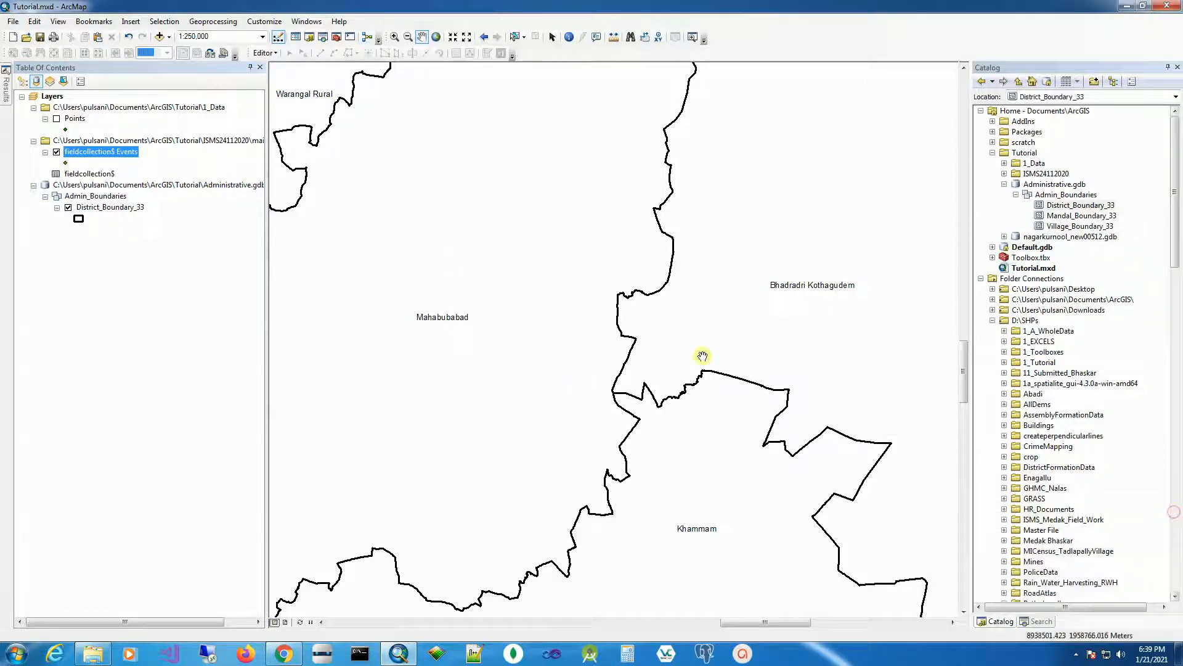
Remove the fieldcollection$ Events layer from the map and make the Points layer visible again.
{"action": "right_click", "coordinate": [127, 154]}
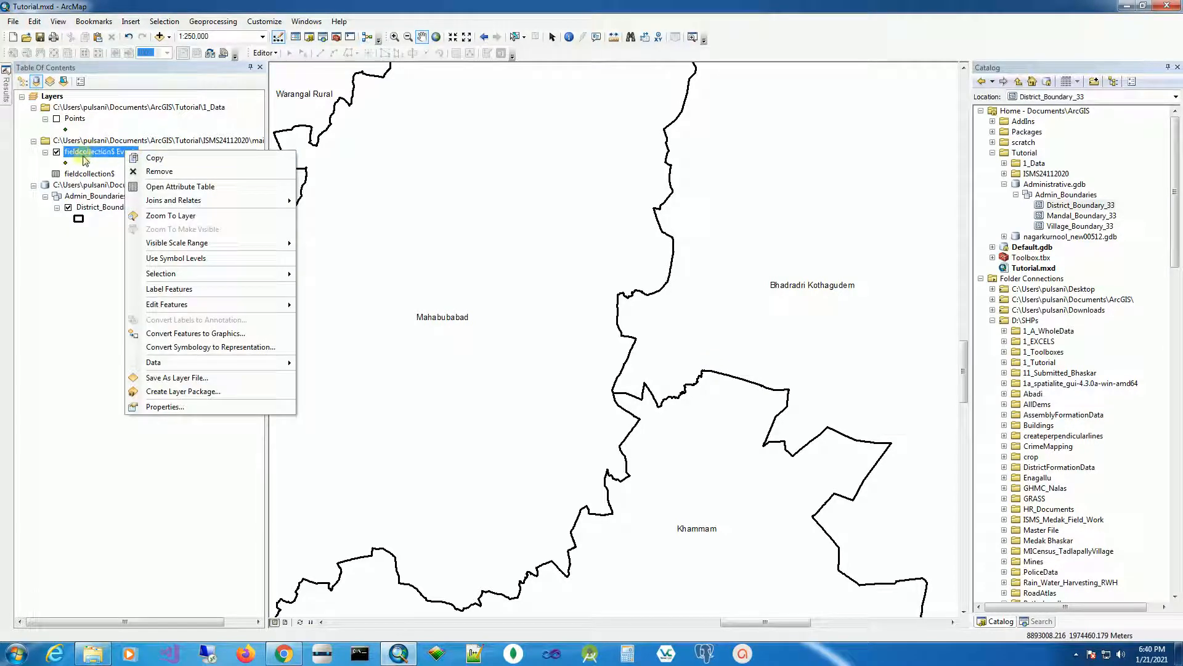
{"action": "left_click", "coordinate": [160, 170]}
{"action": "left_click", "coordinate": [57, 118]}
{"action": "left_click_drag", "start_coordinate": [606, 319], "coordinate": [662, 334]}
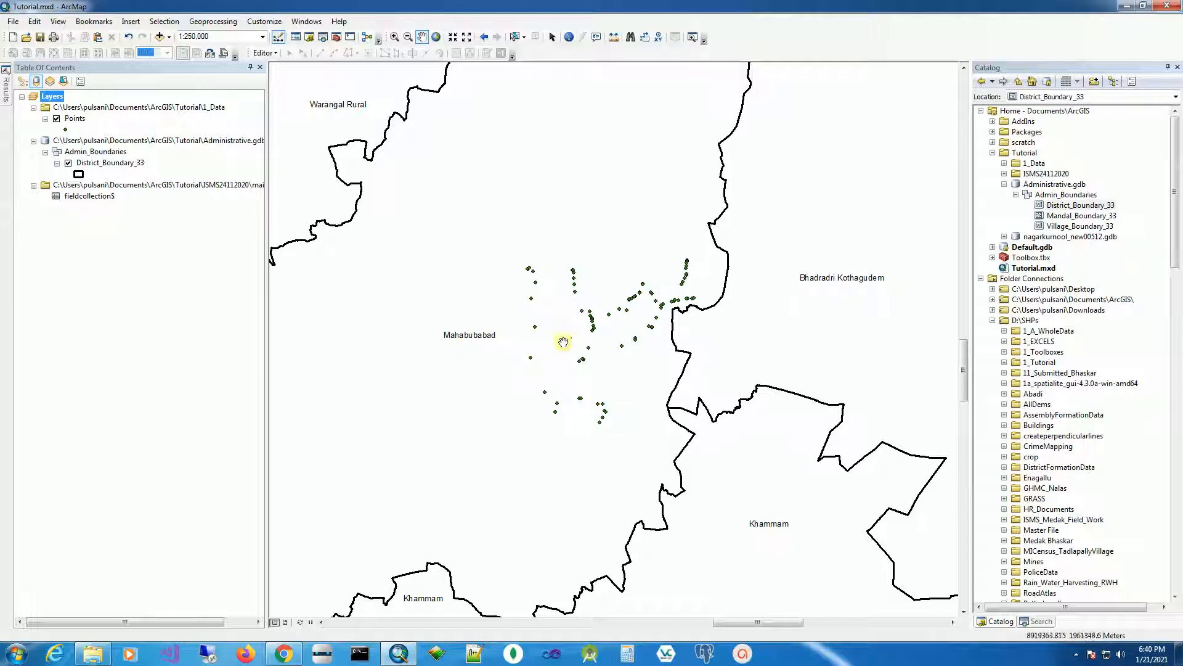
Review the Points attribute table across to the 26_photo_i column and down to its last record, and close it.
{"action": "right_click", "coordinate": [75, 119]}
{"action": "left_click", "coordinate": [148, 158]}
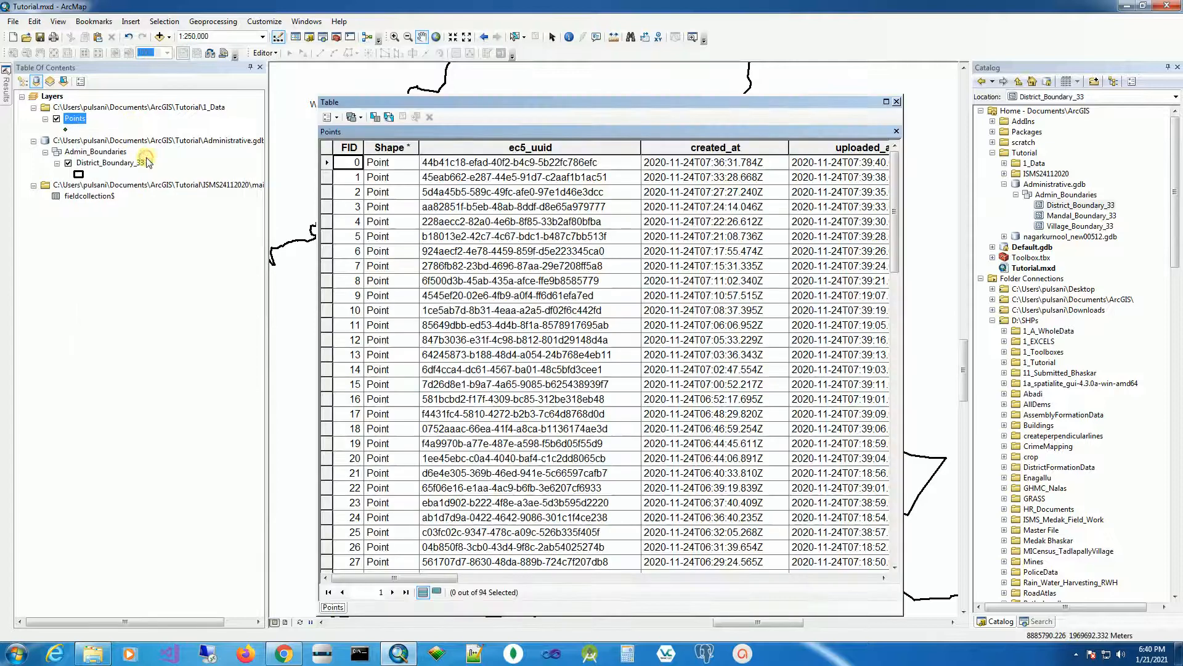
{"action": "left_click_drag", "start_coordinate": [449, 577], "coordinate": [888, 603]}
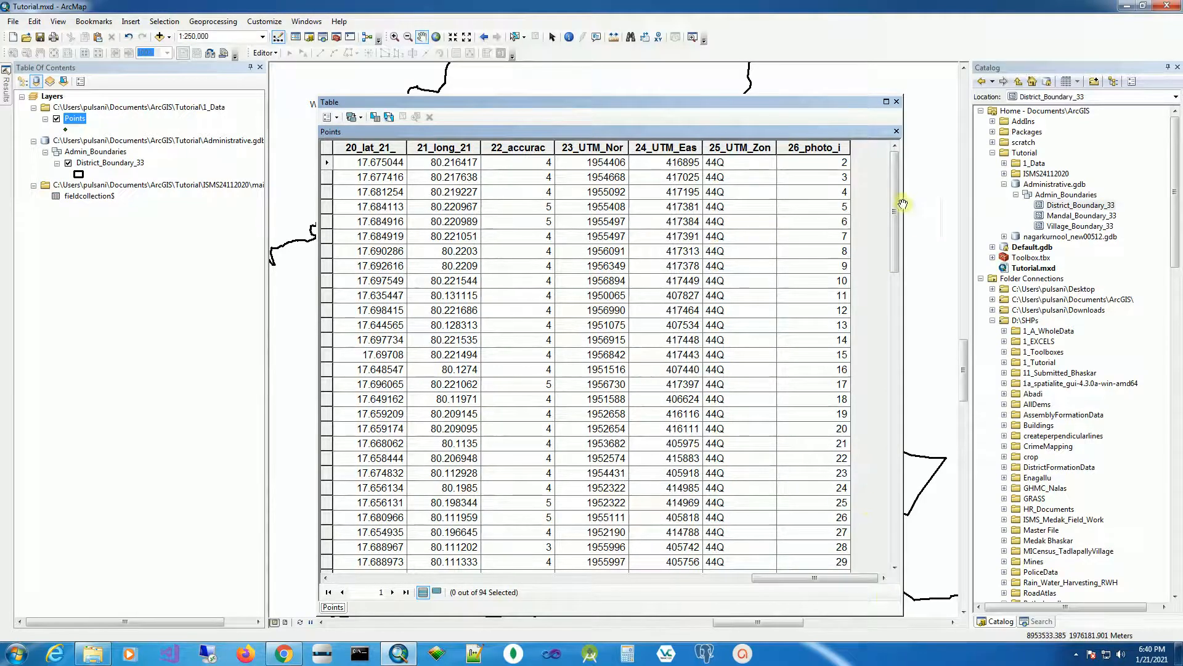
{"action": "left_click_drag", "start_coordinate": [897, 196], "coordinate": [905, 457]}
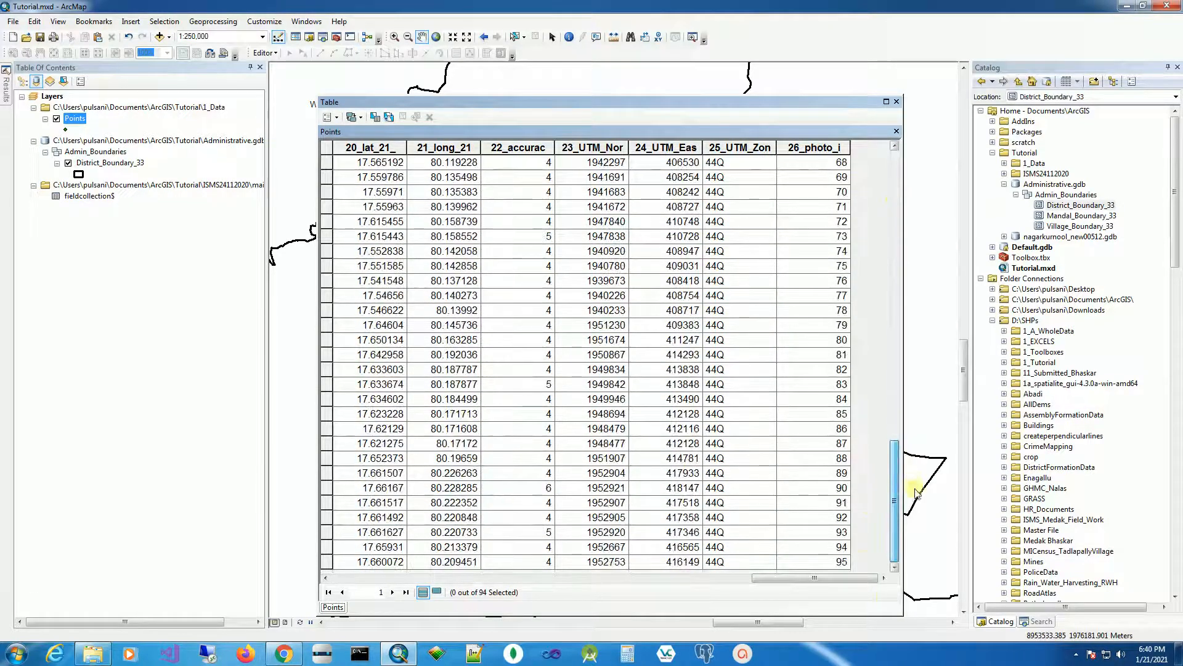
{"action": "left_click_drag", "start_coordinate": [859, 577], "coordinate": [394, 601]}
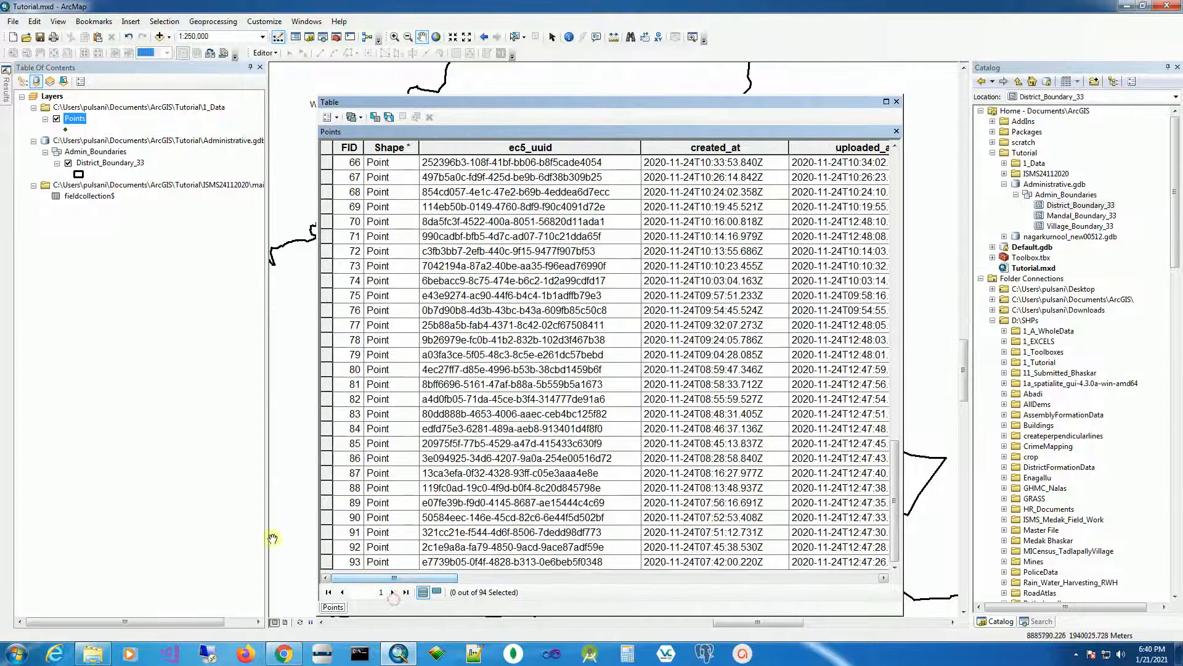
{"action": "left_click", "coordinate": [897, 101]}
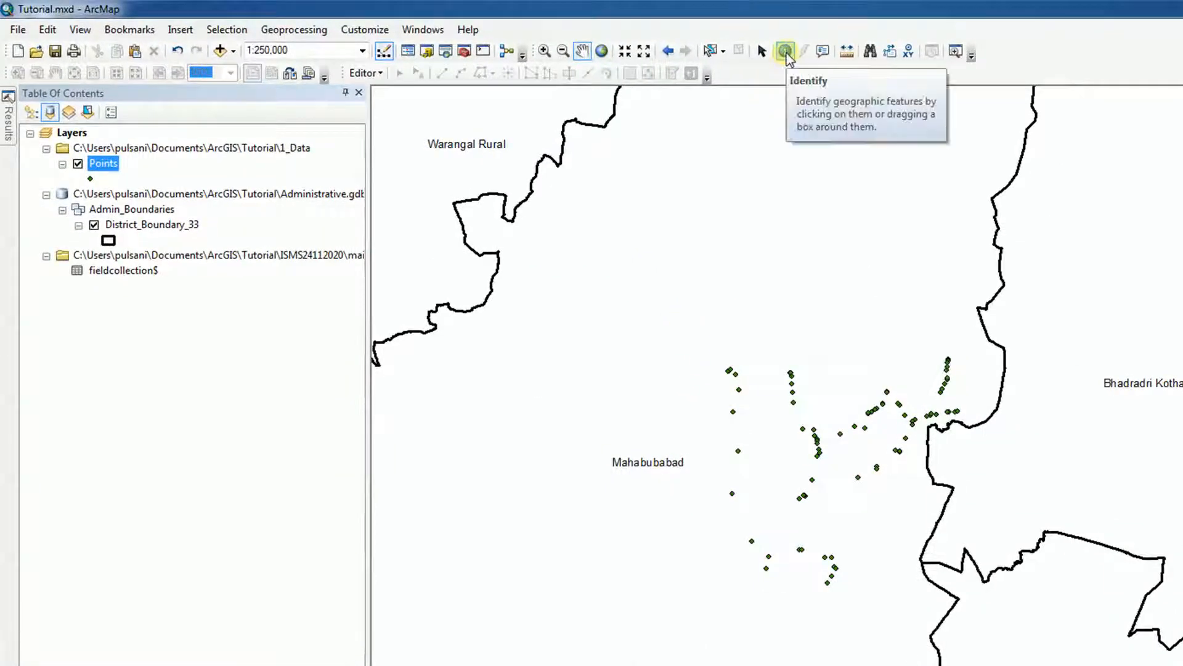
Identify one of the survey points in Mahabubabad to examine its attributes, and close the results.
{"action": "left_click", "coordinate": [786, 50]}
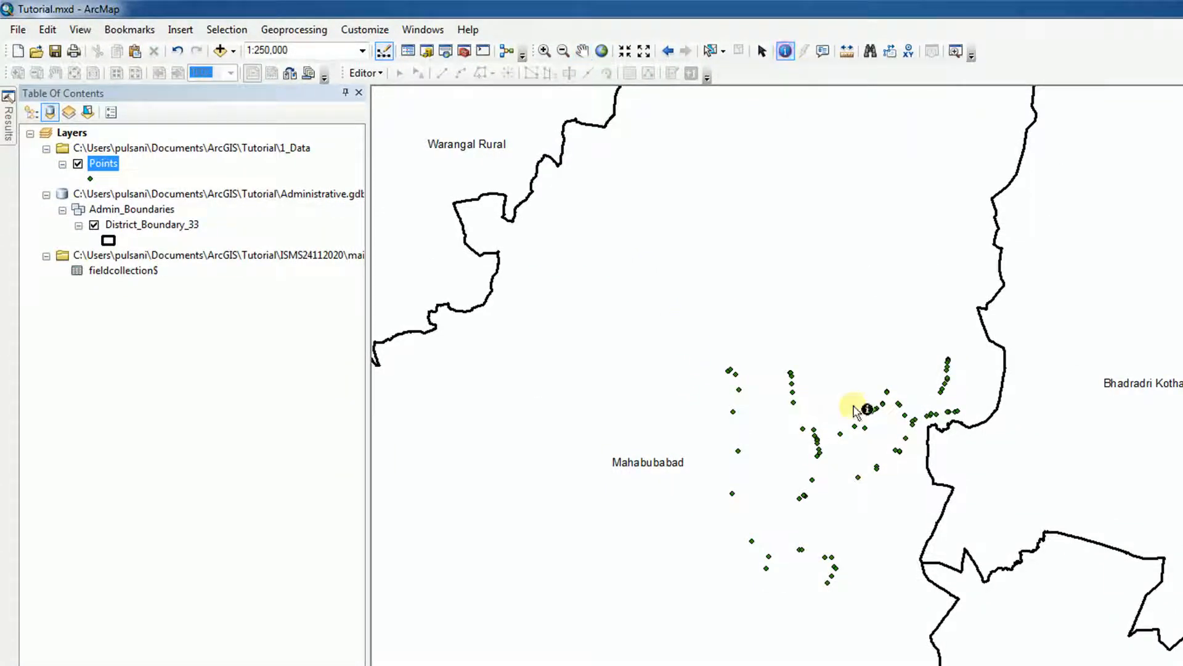
{"action": "left_click", "coordinate": [793, 385]}
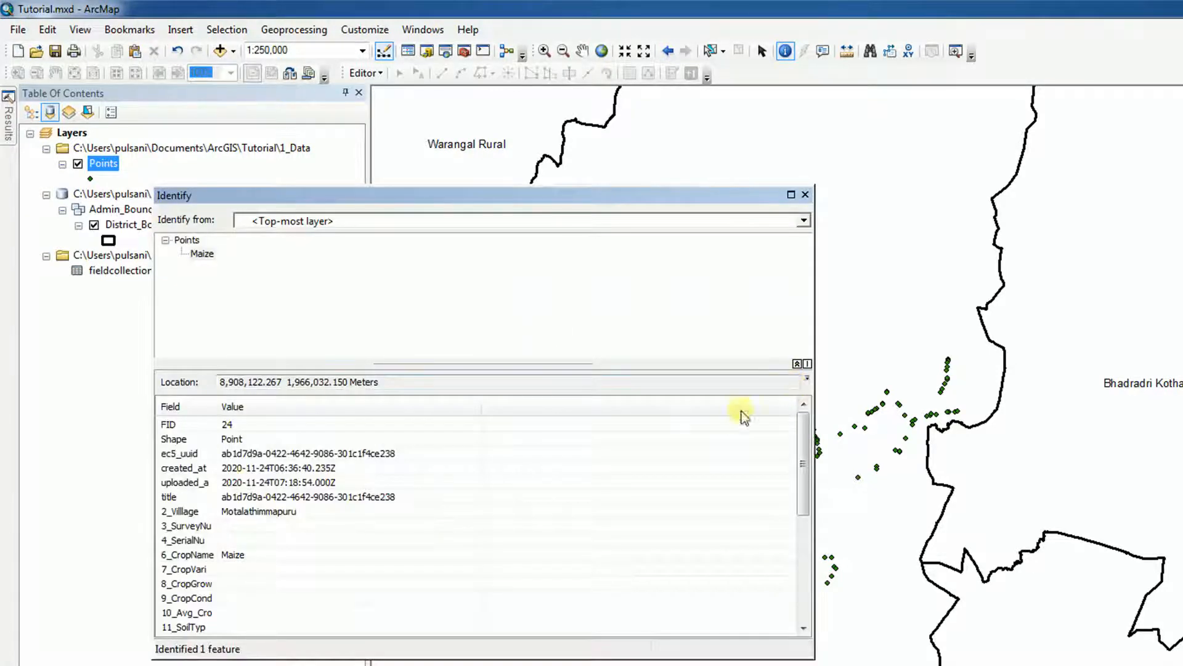
{"action": "left_click_drag", "start_coordinate": [803, 446], "coordinate": [803, 423]}
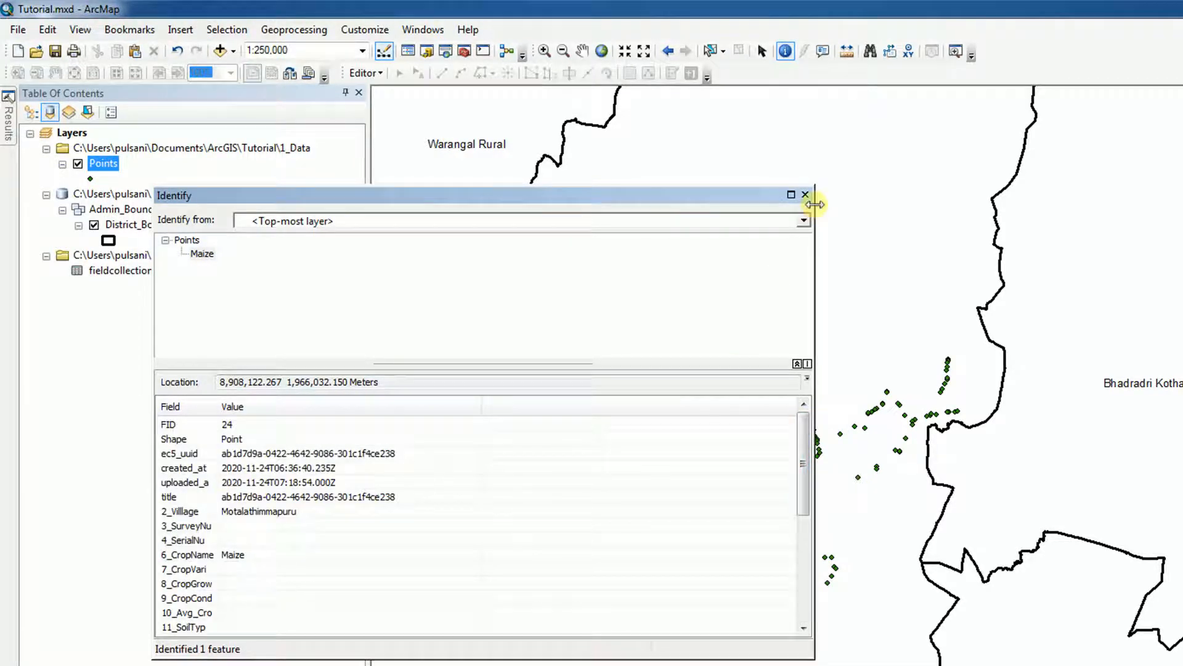
{"action": "left_click", "coordinate": [804, 195]}
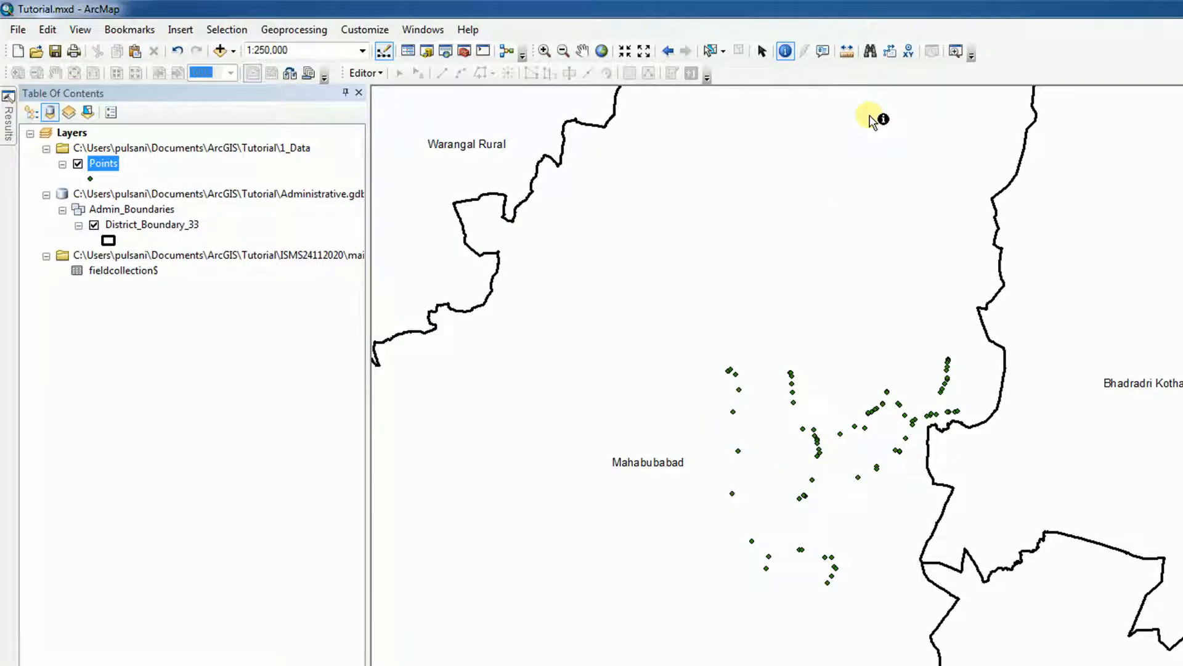
Open the attribute table of the Points layer and move its window over the map.
{"action": "right_click", "coordinate": [105, 167]}
{"action": "mouse_move", "coordinate": [260, 459]}
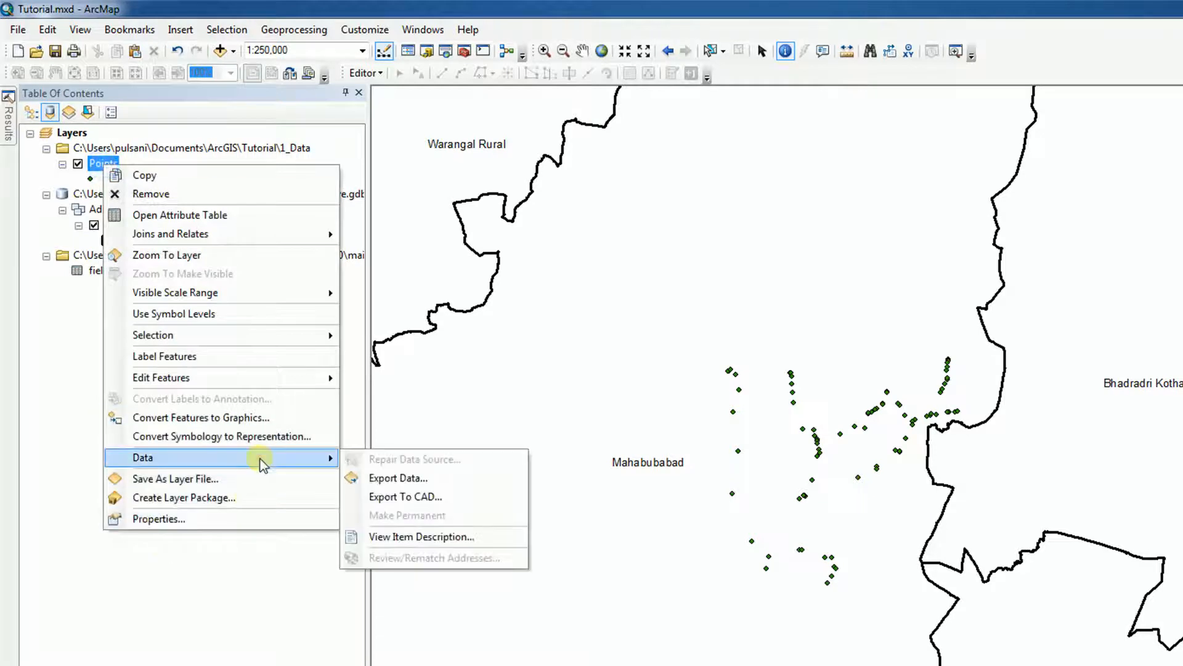
{"action": "left_click", "coordinate": [229, 216]}
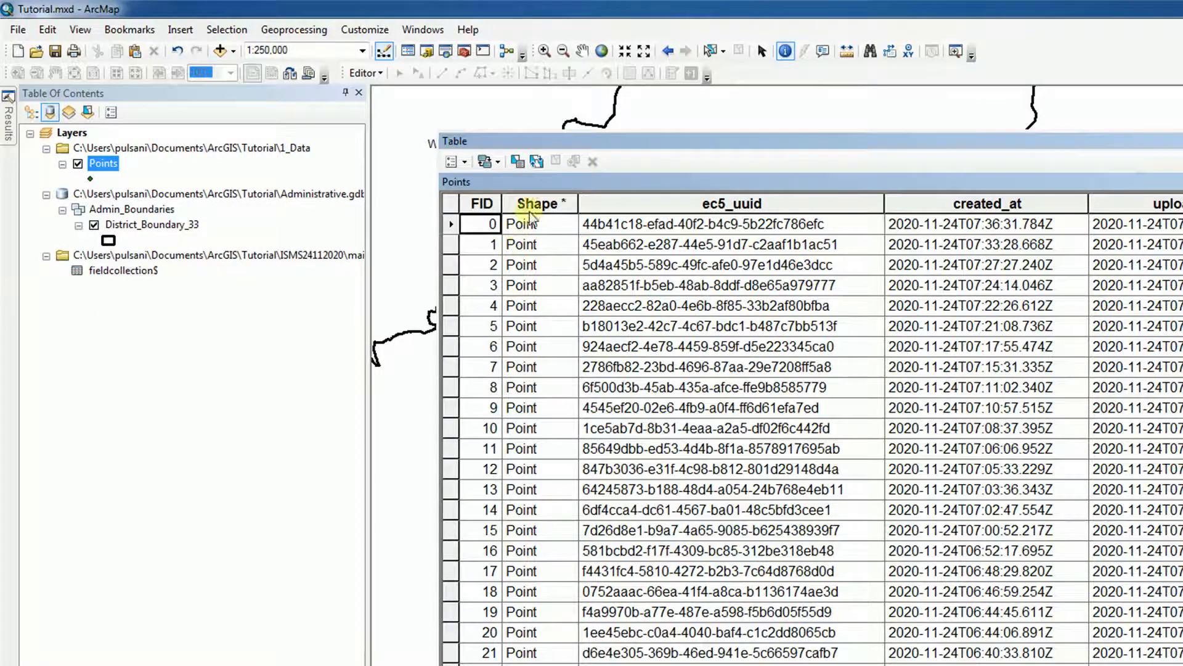
{"action": "left_click_drag", "start_coordinate": [595, 148], "coordinate": [407, 182]}
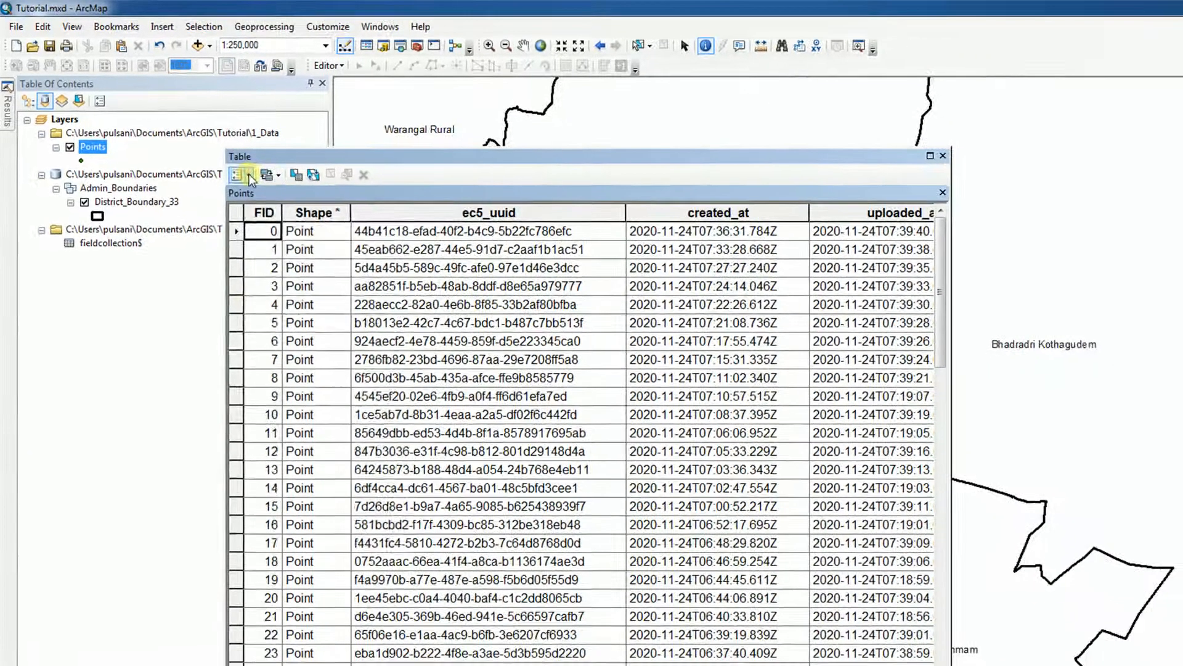
Define a new field for the Points table named photo_loc, with type Text and length 250.
{"action": "left_click", "coordinate": [263, 195]}
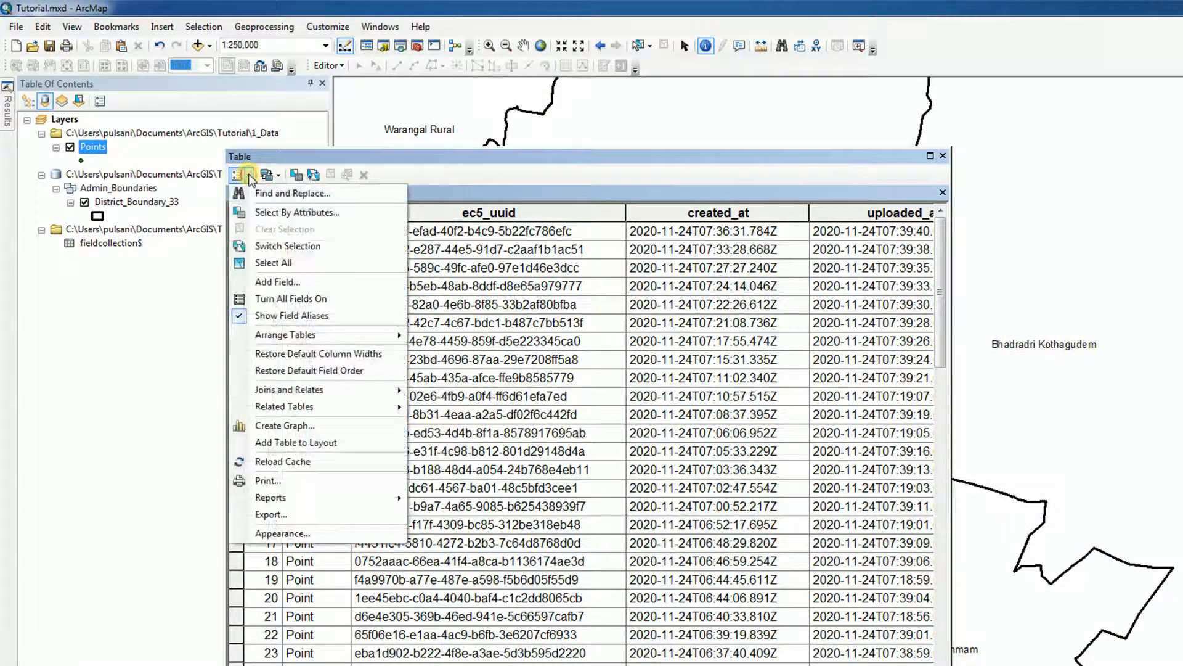
{"action": "left_click", "coordinate": [285, 289]}
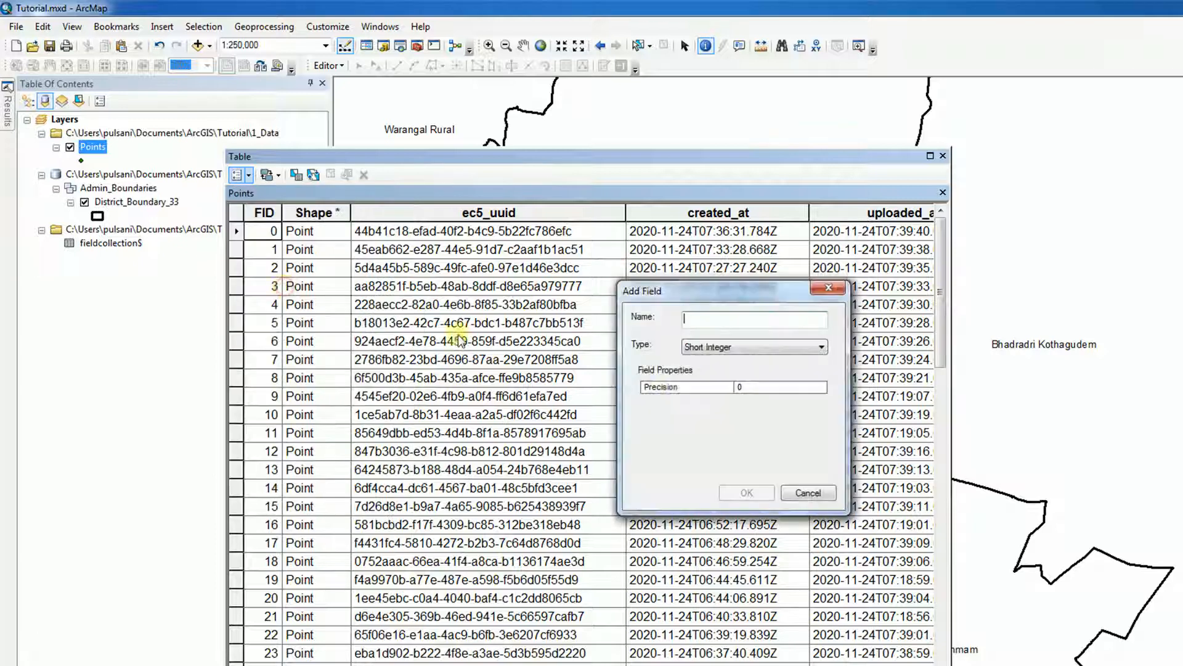
{"action": "left_click", "coordinate": [714, 318]}
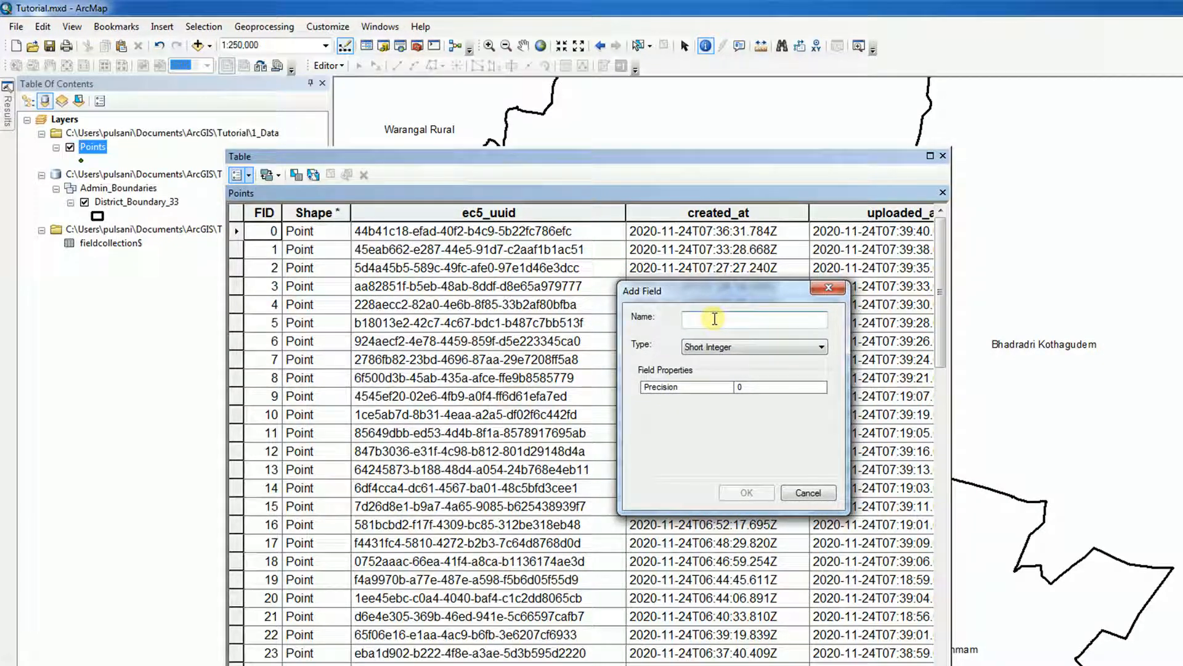
{"action": "type", "text": "pl"}
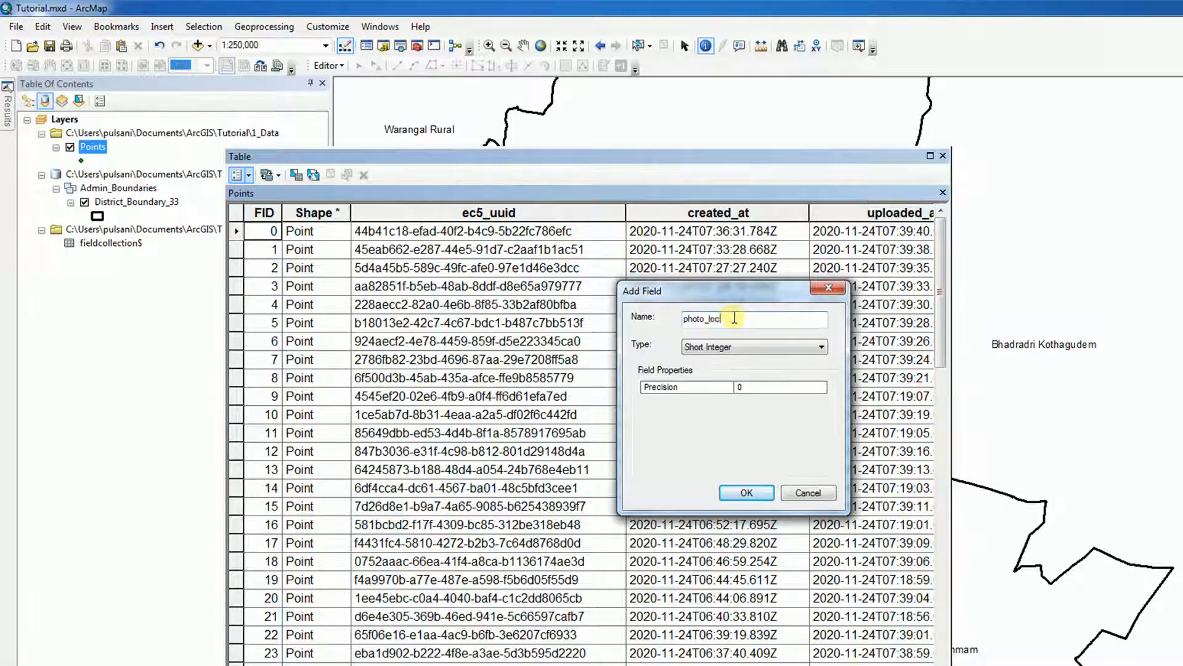
{"action": "left_click", "coordinate": [718, 347]}
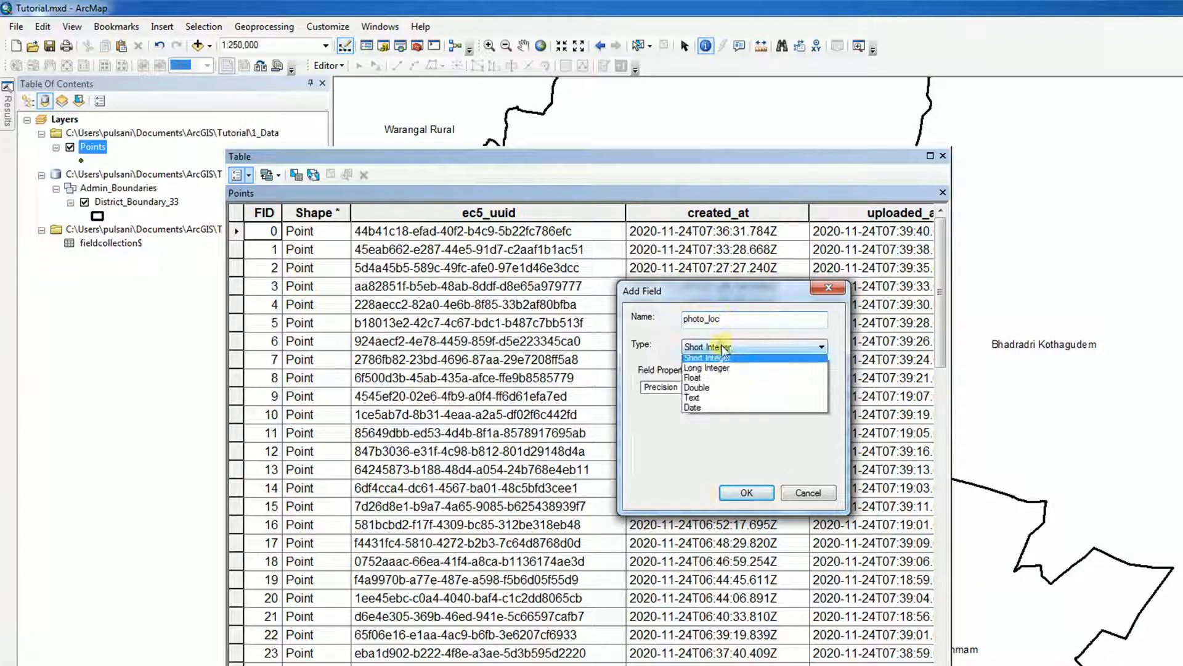
{"action": "left_click", "coordinate": [708, 402]}
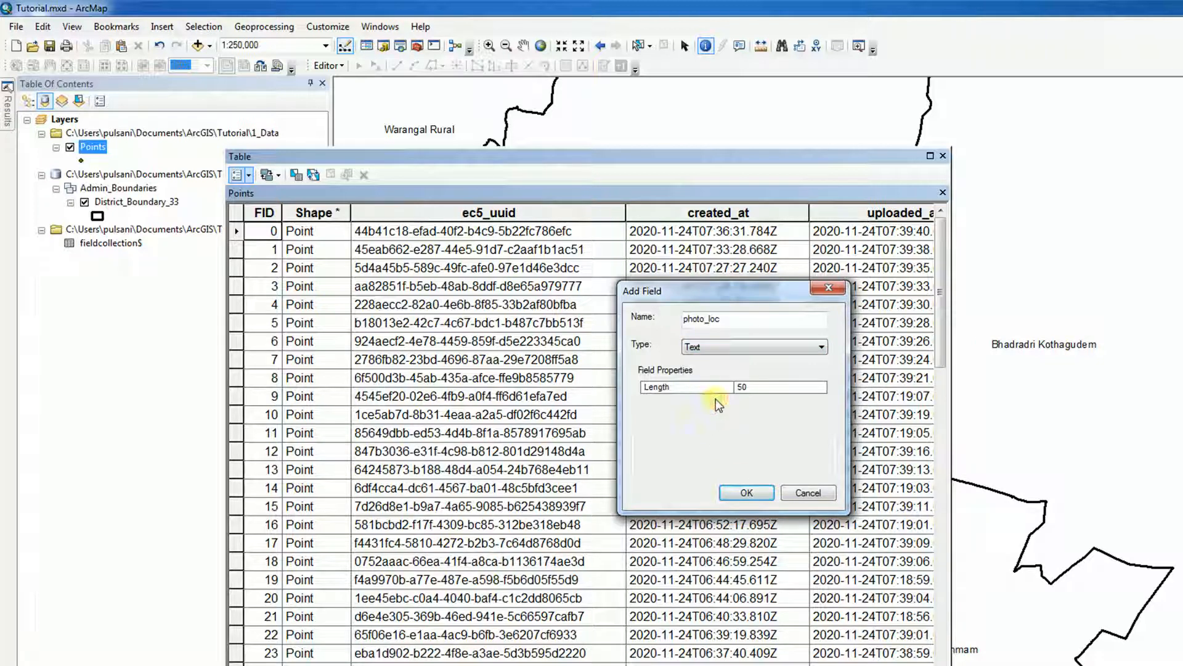
{"action": "double_click", "coordinate": [733, 386]}
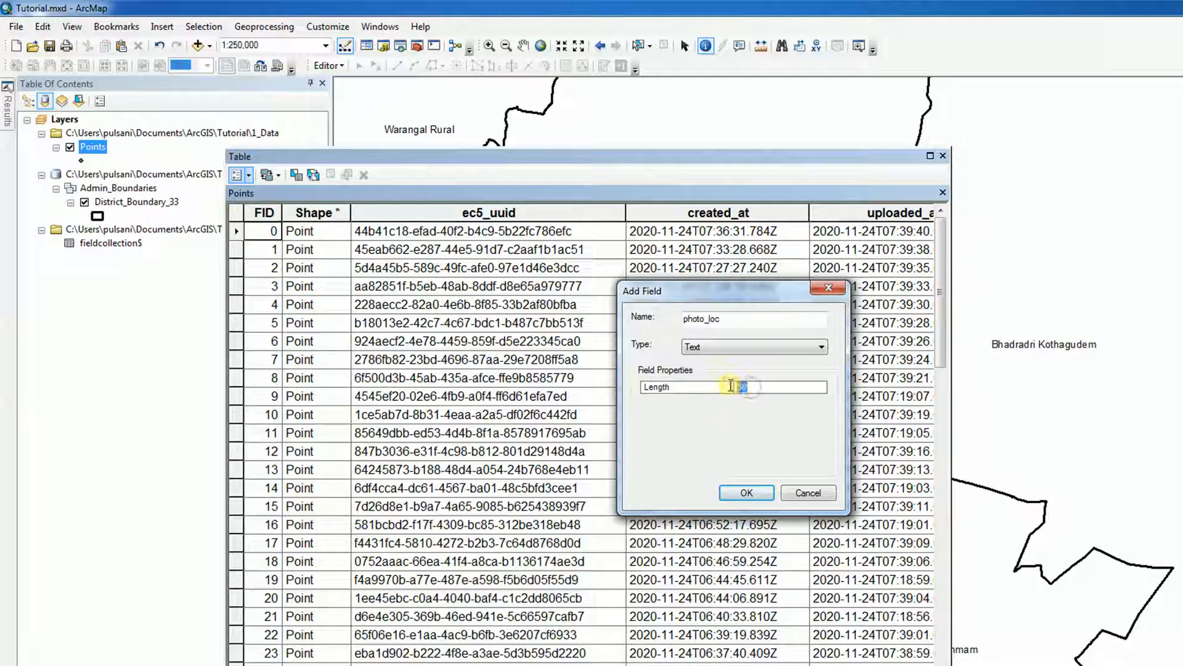
{"action": "type", "text": "250"}
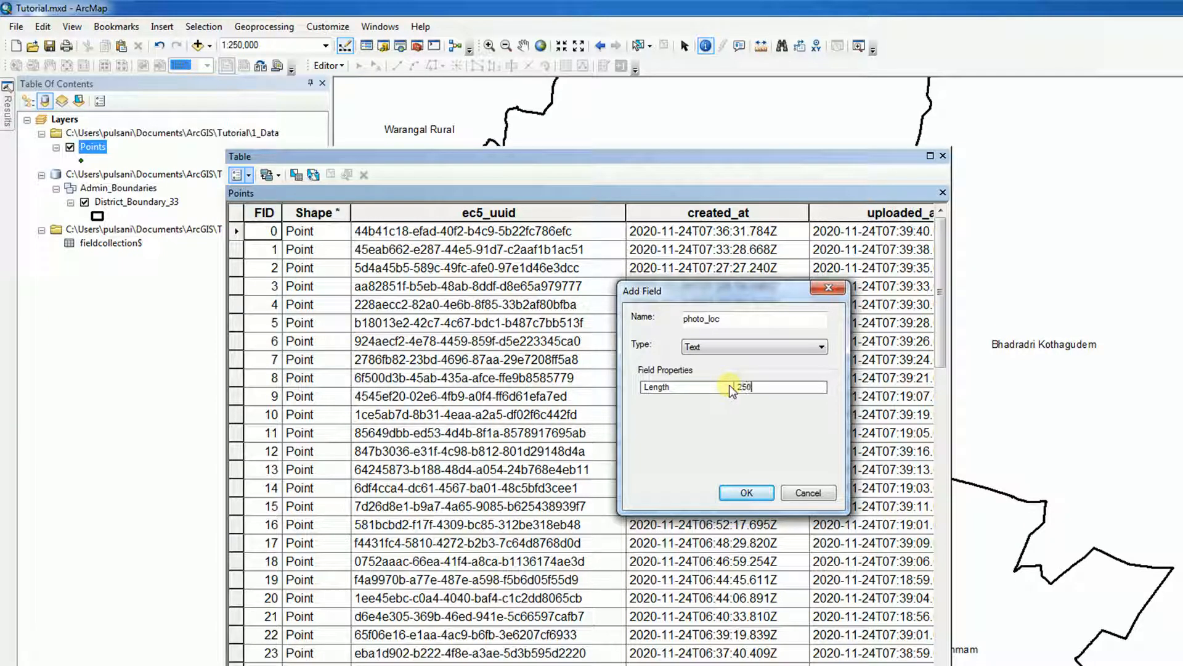
Check the full path of the ISMS24112020 photo folder in Windows Explorer, and create the photo_loc field with length 500.
{"action": "key", "text": "alt+Tab"}
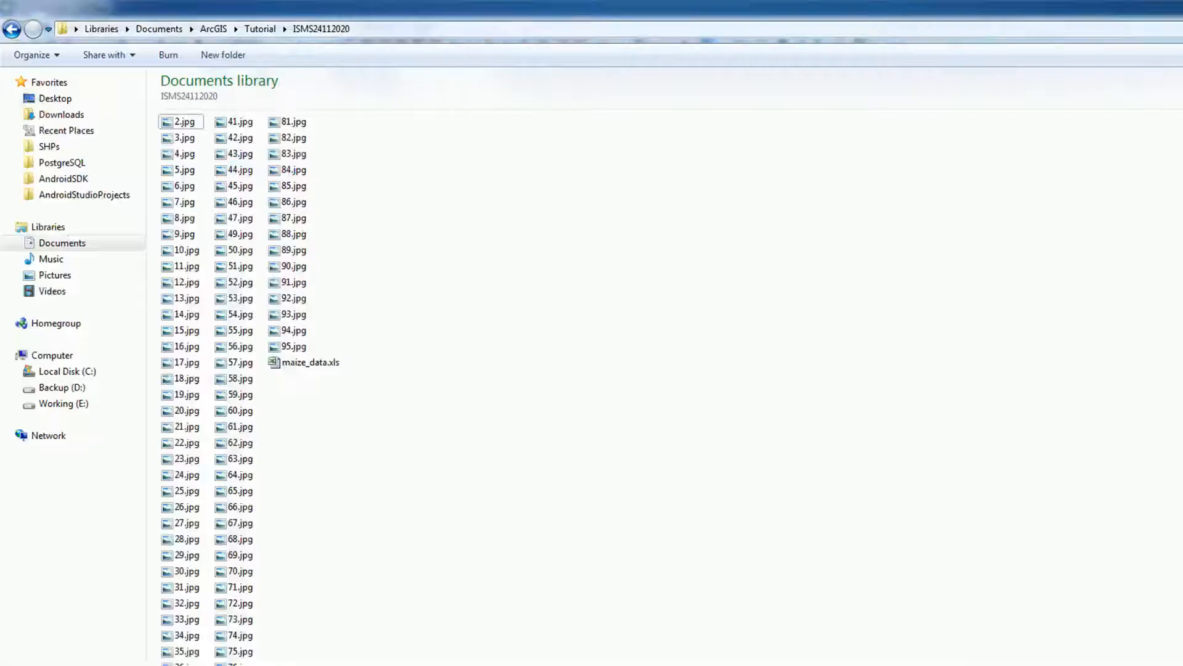
{"action": "left_click", "coordinate": [385, 29]}
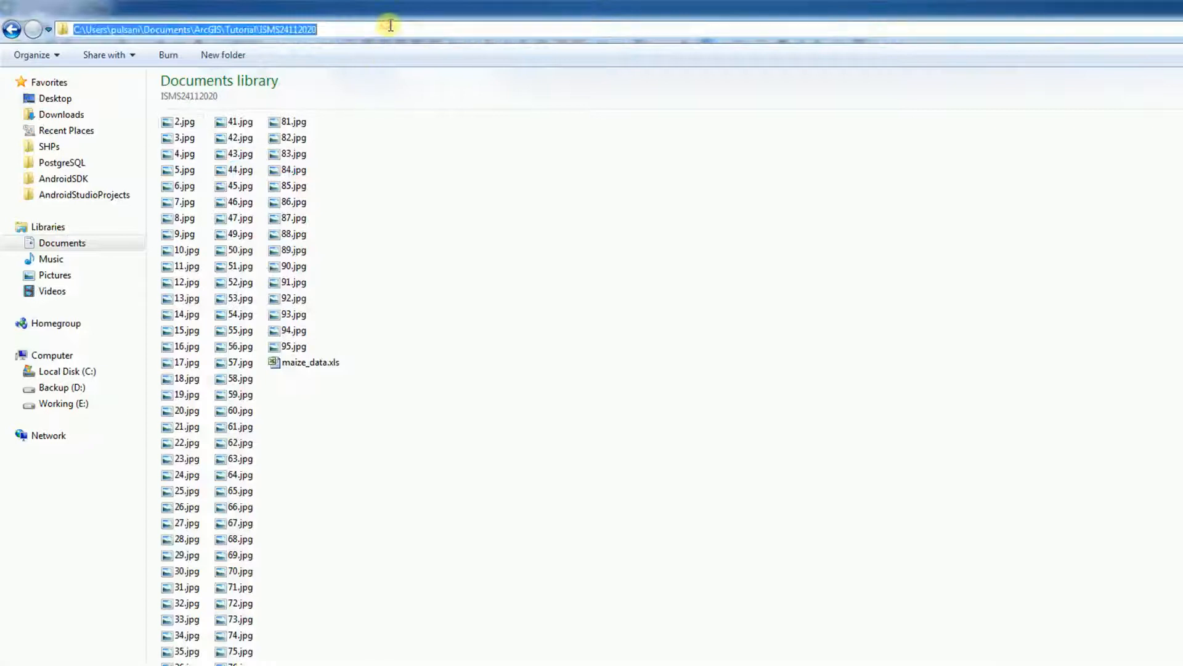
{"action": "left_click", "coordinate": [266, 29]}
{"action": "left_click_drag", "start_coordinate": [329, 33], "coordinate": [73, 29]}
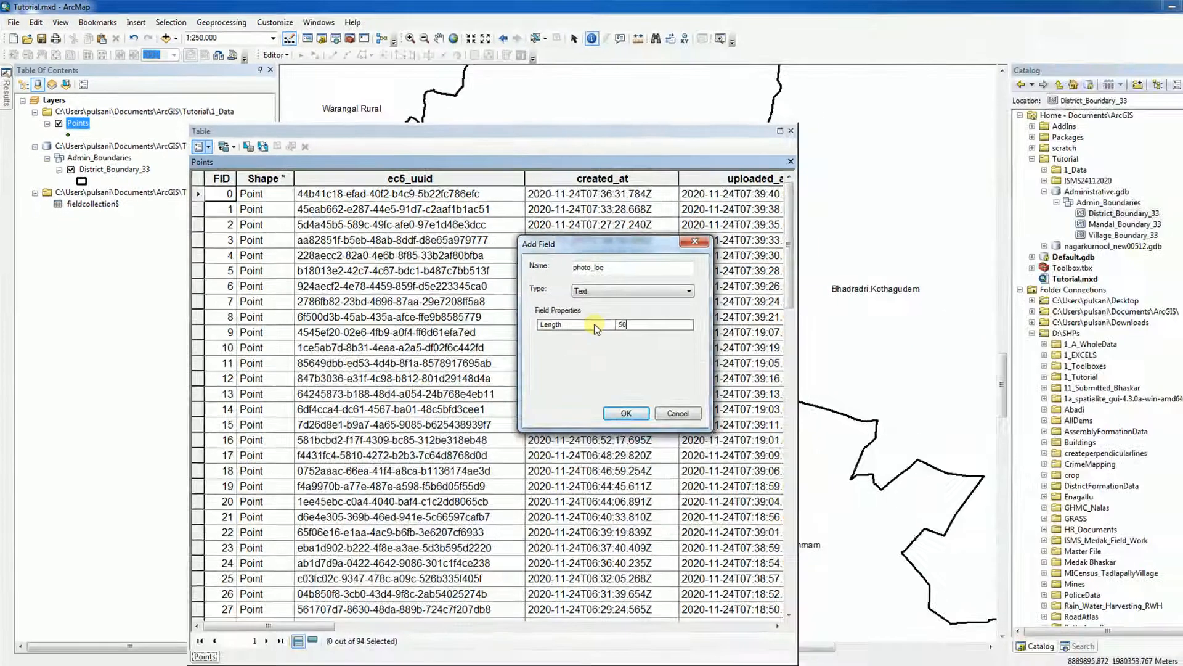
{"action": "type", "text": "500"}
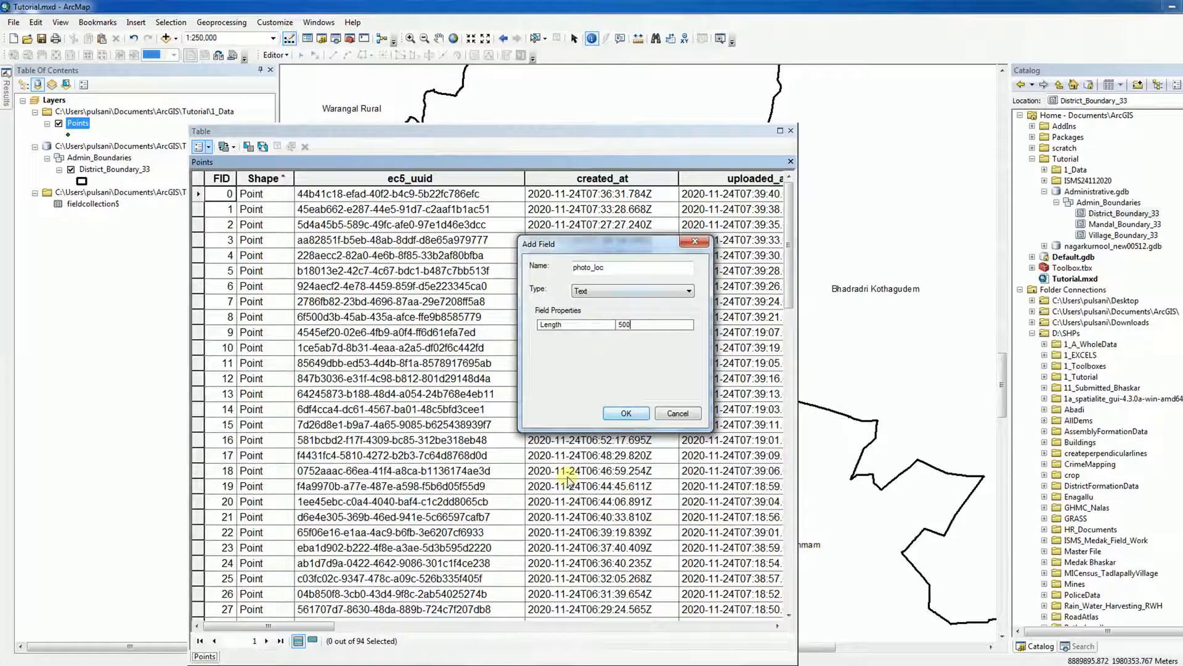
{"action": "left_click", "coordinate": [627, 413]}
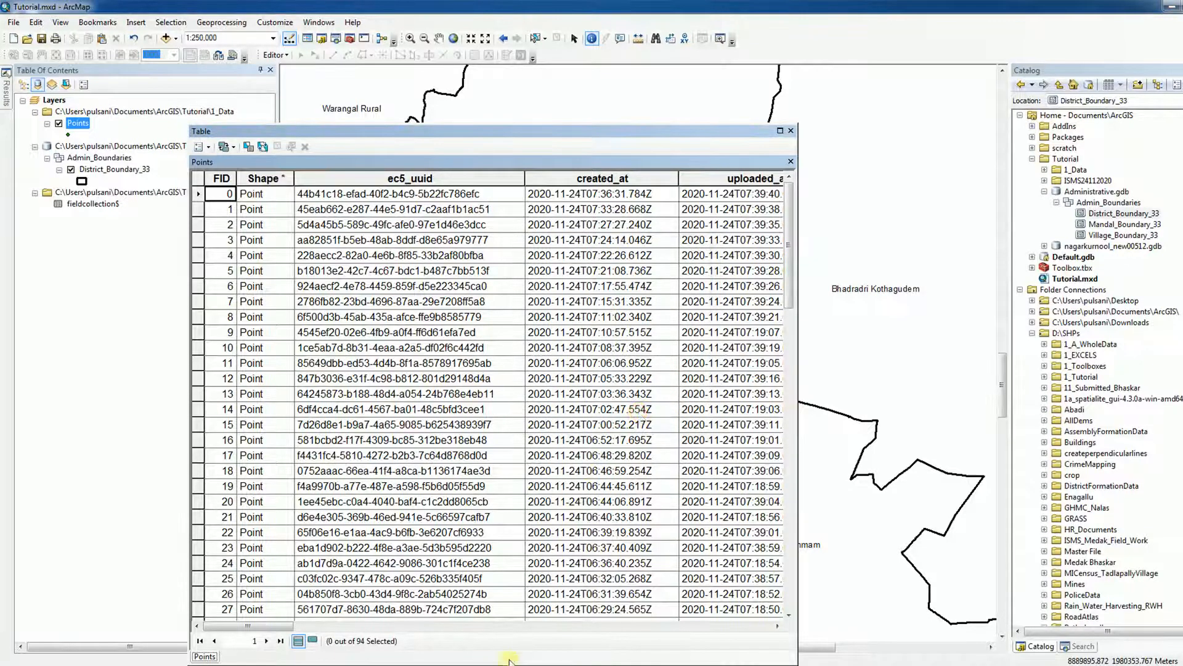
Open the Field Calculator for the photo_loc column, ready for entering its expression.
{"action": "left_click_drag", "start_coordinate": [265, 625], "coordinate": [770, 650]}
{"action": "left_click", "coordinate": [638, 180]}
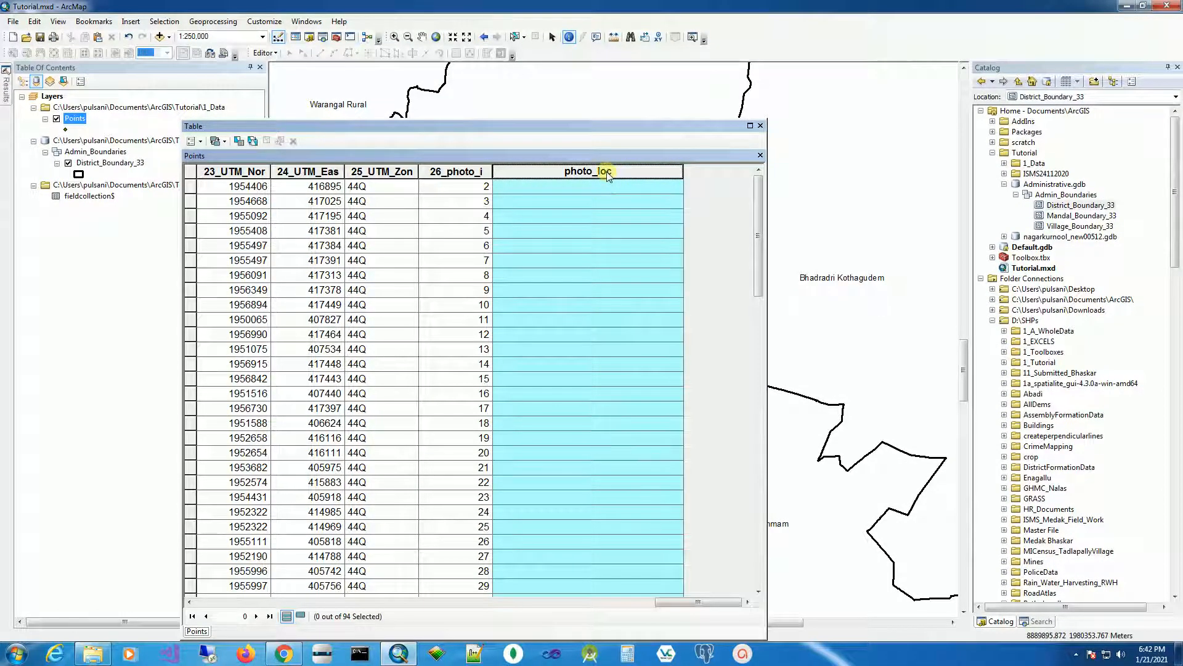
{"action": "right_click", "coordinate": [608, 175]}
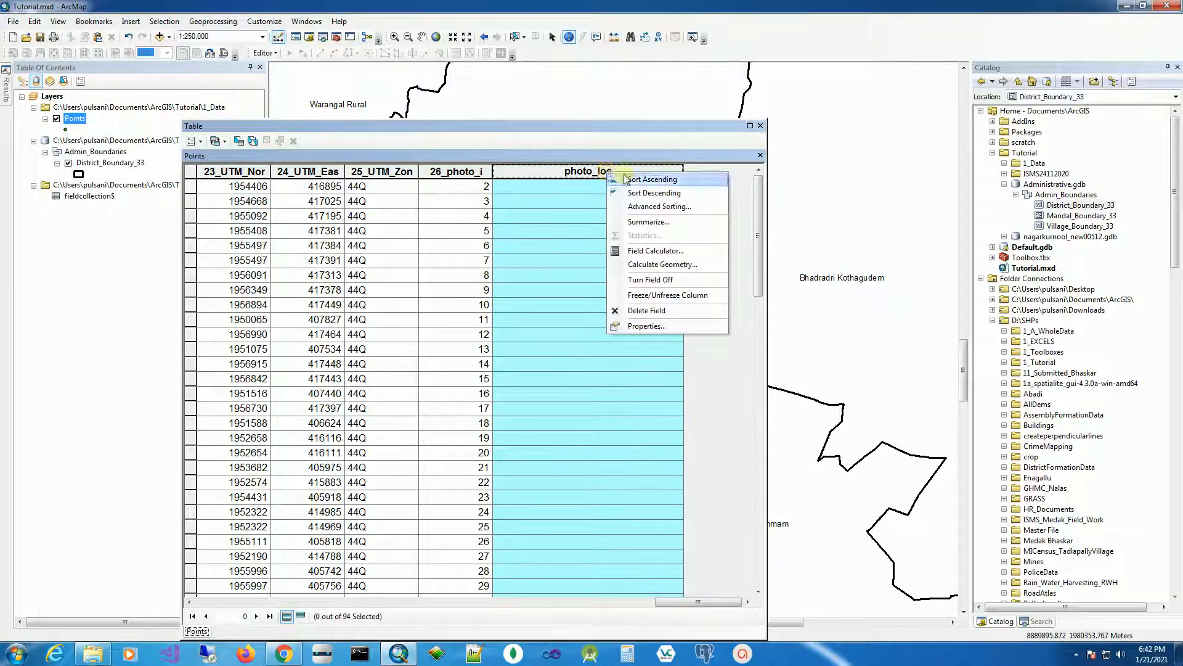
{"action": "left_click", "coordinate": [659, 252]}
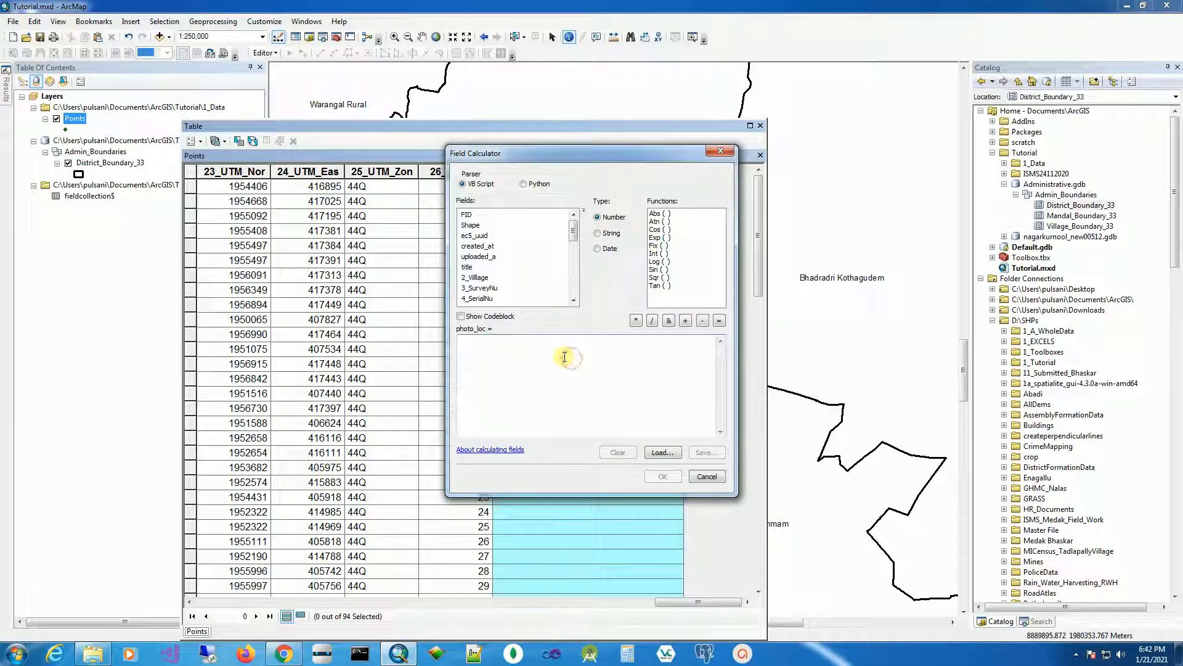
{"action": "left_click", "coordinate": [473, 396]}
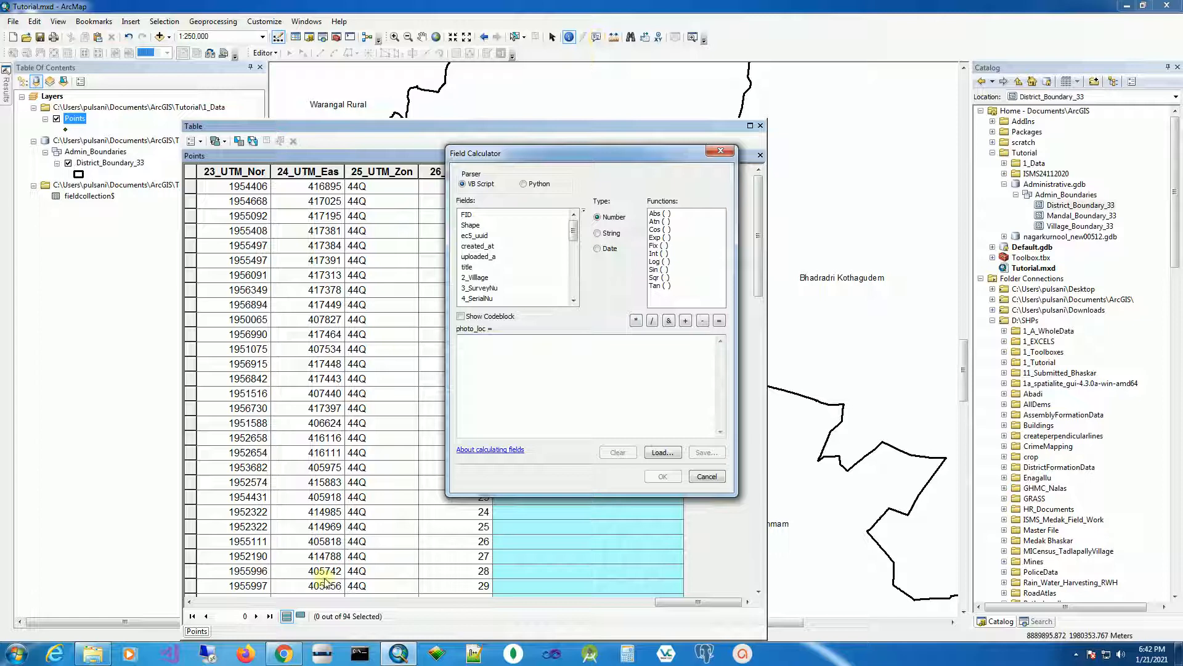
Switch to Google Chrome and search the web for "html image display" in a new tab.
{"action": "mouse_move", "coordinate": [288, 661]}
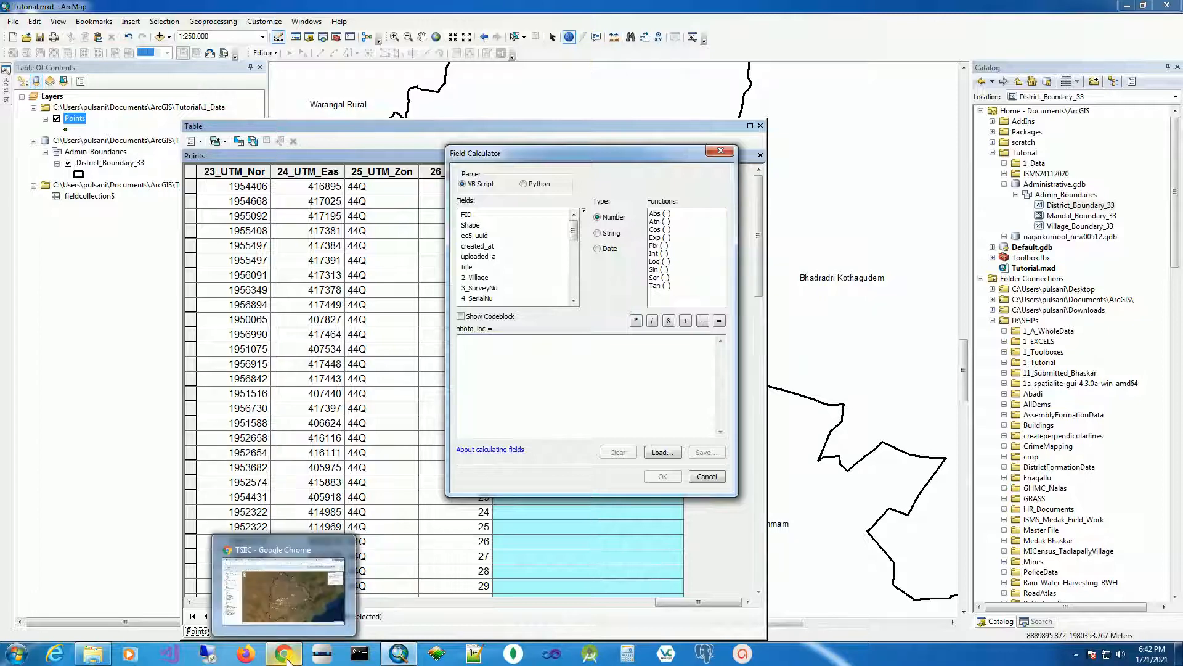
{"action": "left_click", "coordinate": [287, 661]}
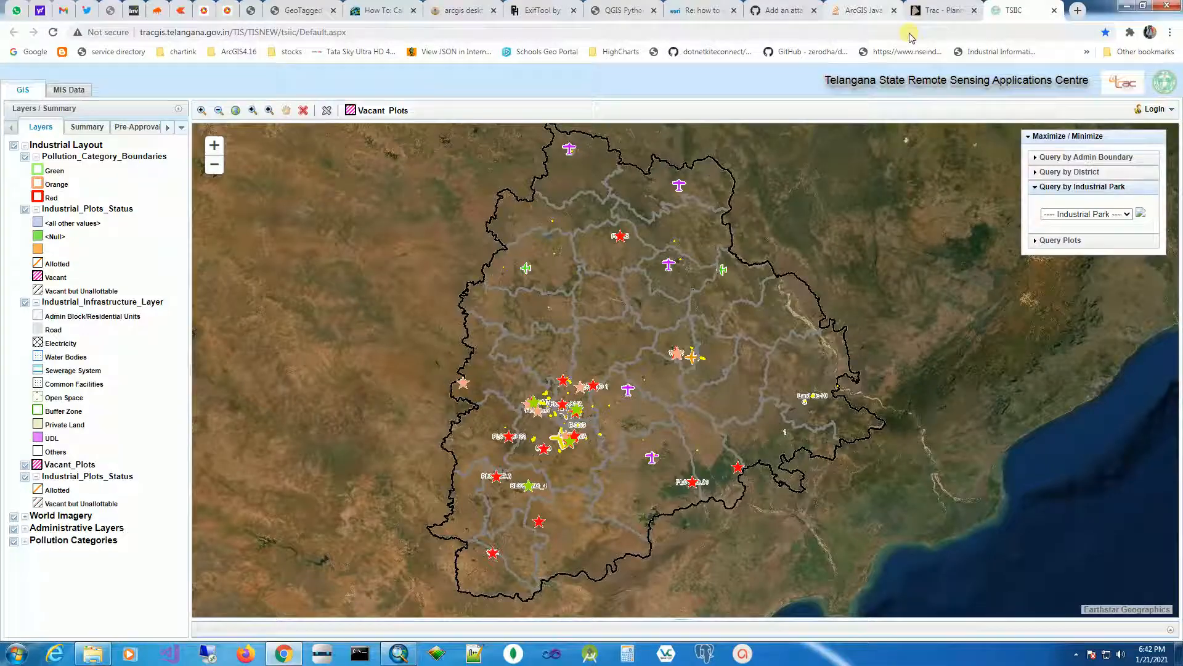
{"action": "left_click", "coordinate": [1078, 10]}
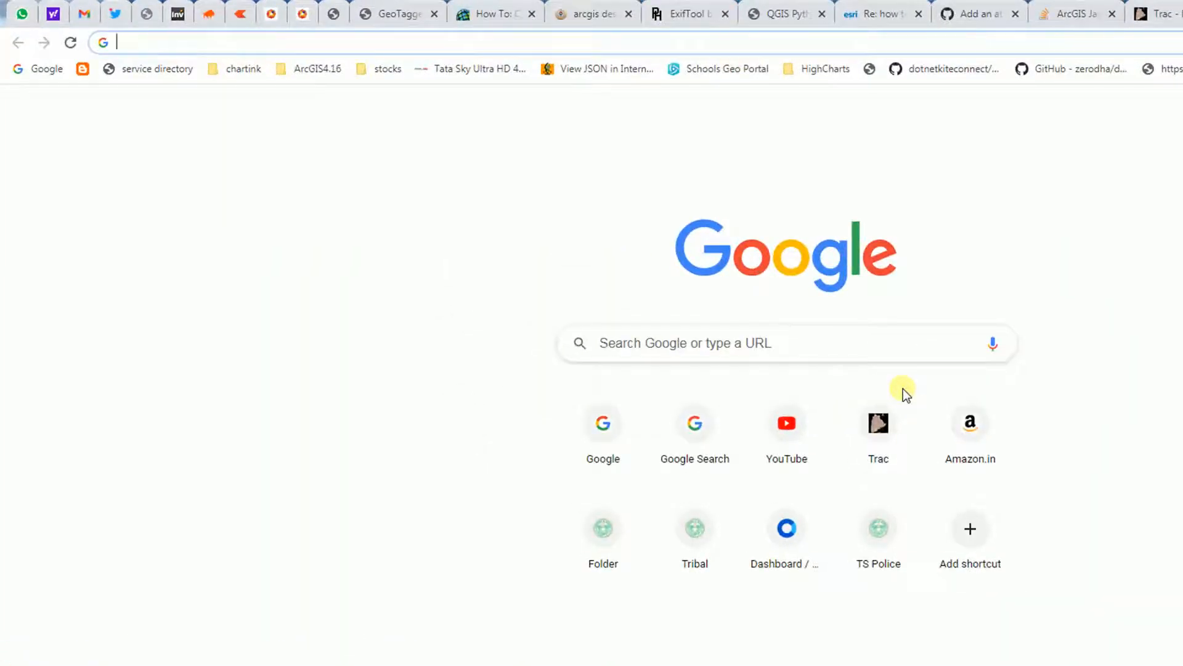
{"action": "type", "text": "html"}
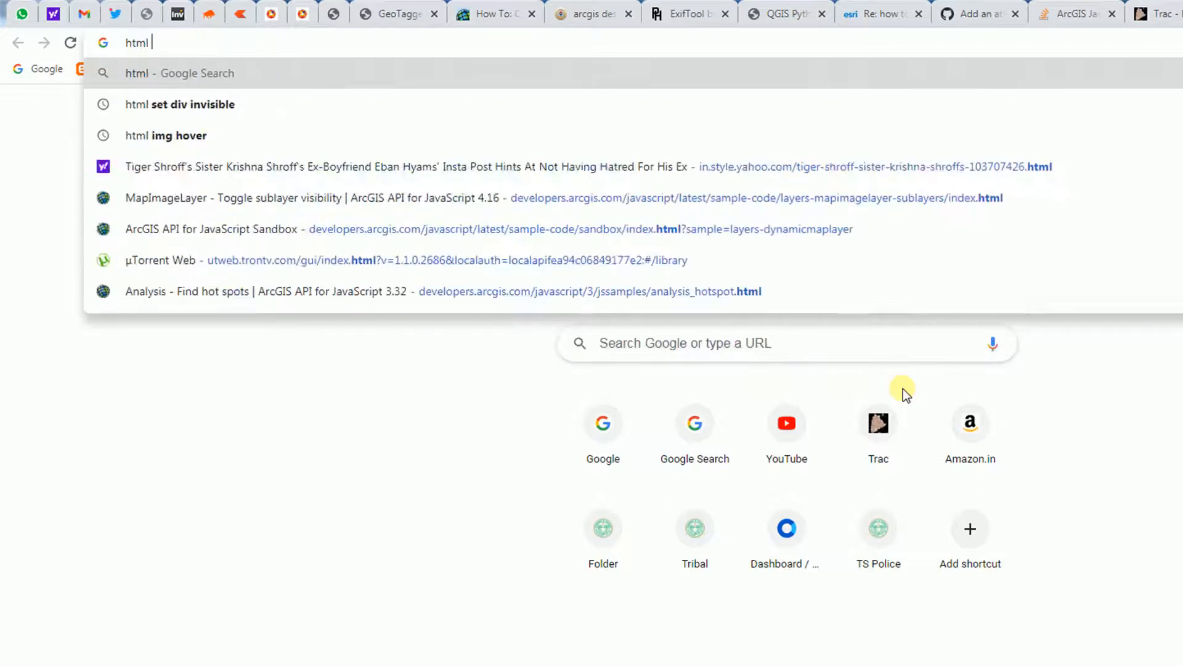
{"action": "type", "text": " image di"}
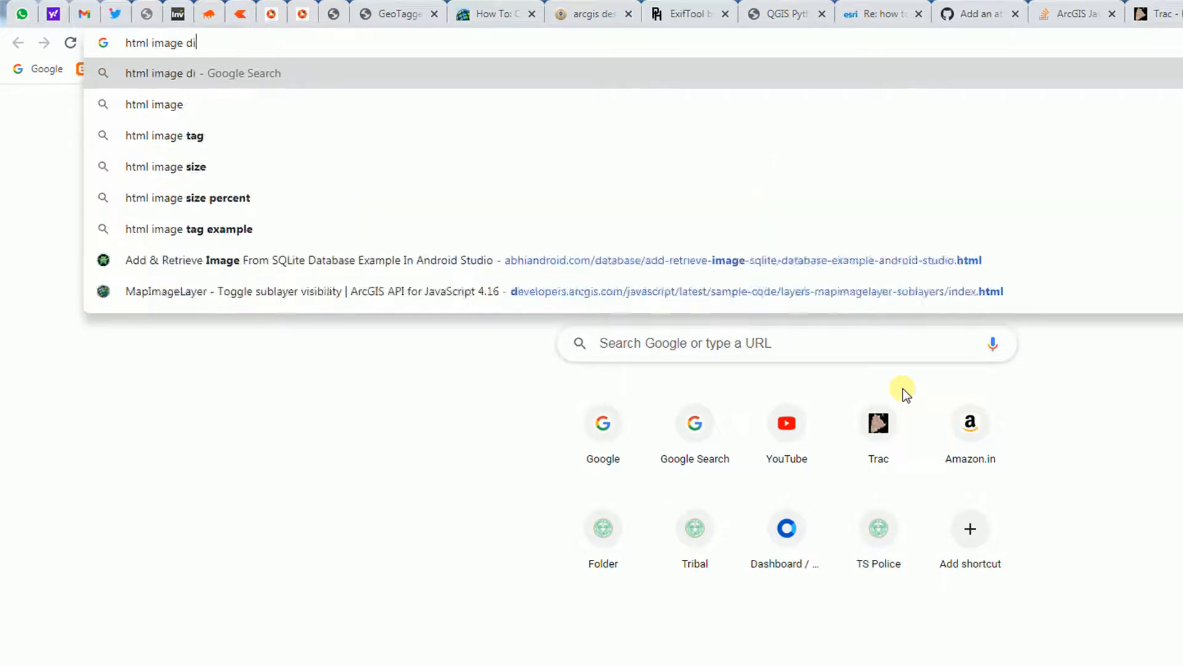
{"action": "type", "text": "splay"}
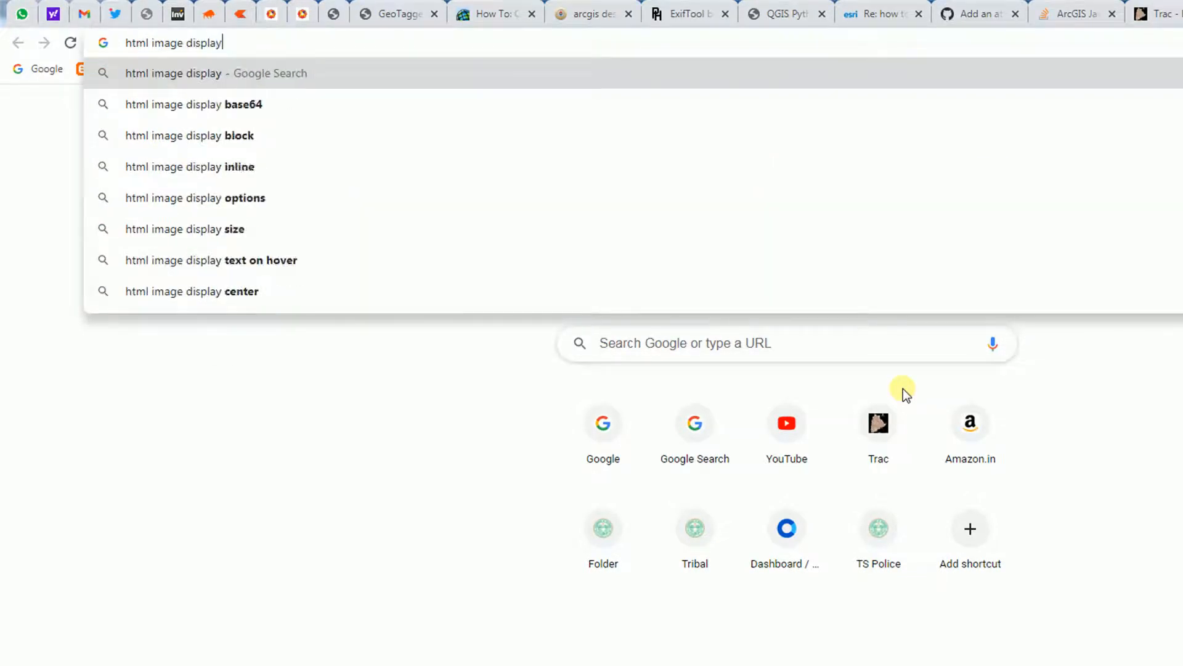
{"action": "key", "text": "Return"}
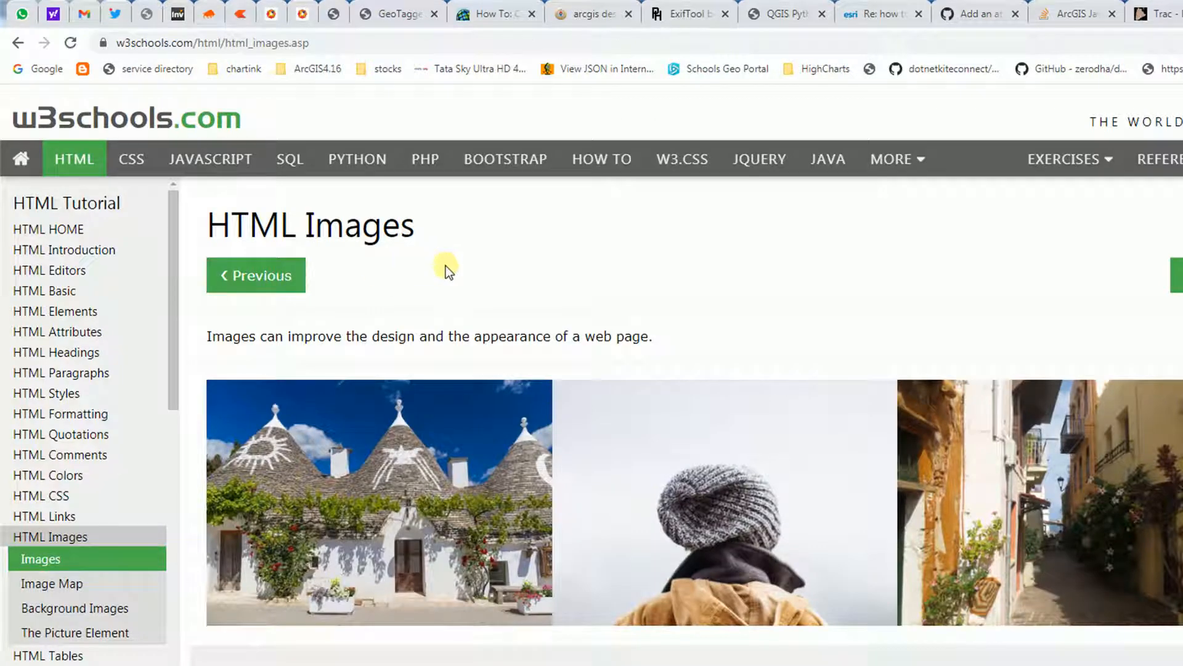
Copy the first example tag, <img src="pic_trulli.jpg" alt="Italian Trulli">, from the W3Schools HTML Images page.
{"action": "scroll", "coordinate": [456, 283], "scroll_direction": "down", "scroll_amount": 1}
{"action": "scroll", "coordinate": [456, 284], "scroll_direction": "down", "scroll_amount": 5}
{"action": "left_click_drag", "start_coordinate": [558, 387], "coordinate": [220, 390]}
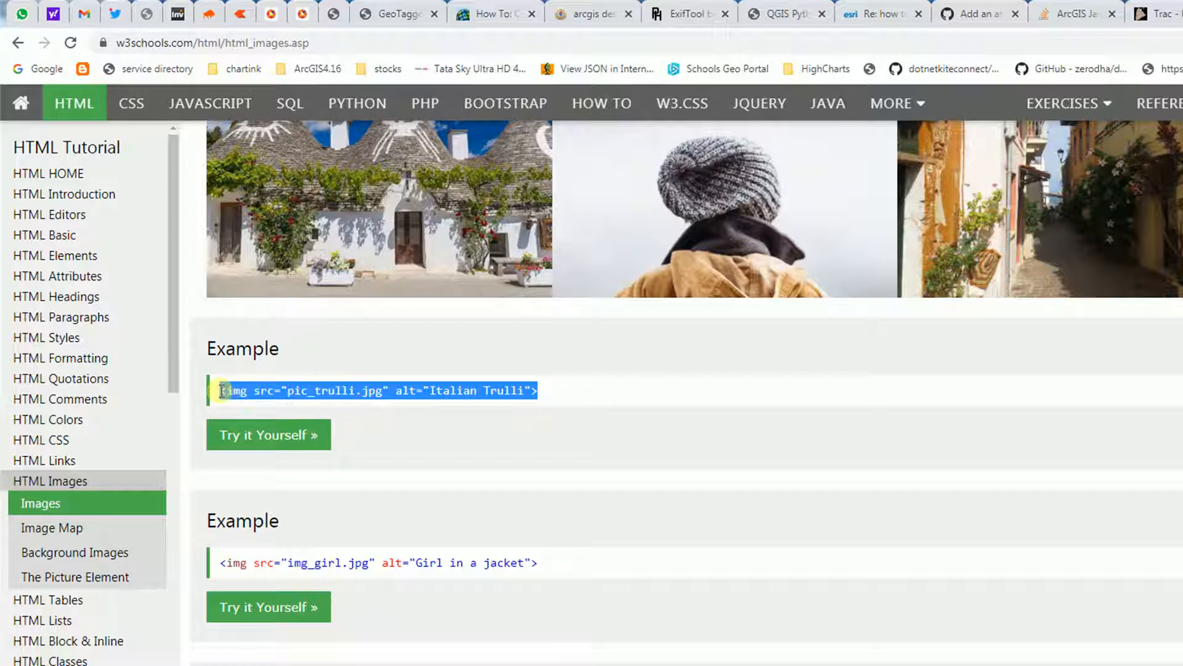
{"action": "right_click", "coordinate": [368, 395]}
{"action": "left_click", "coordinate": [425, 402]}
{"action": "left_click_drag", "start_coordinate": [559, 397], "coordinate": [210, 395]}
Switch back to ArcMap and paste the copied img tag into the photo_loc expression.
{"action": "key", "text": "alt+Tab"}
{"action": "right_click", "coordinate": [681, 479]}
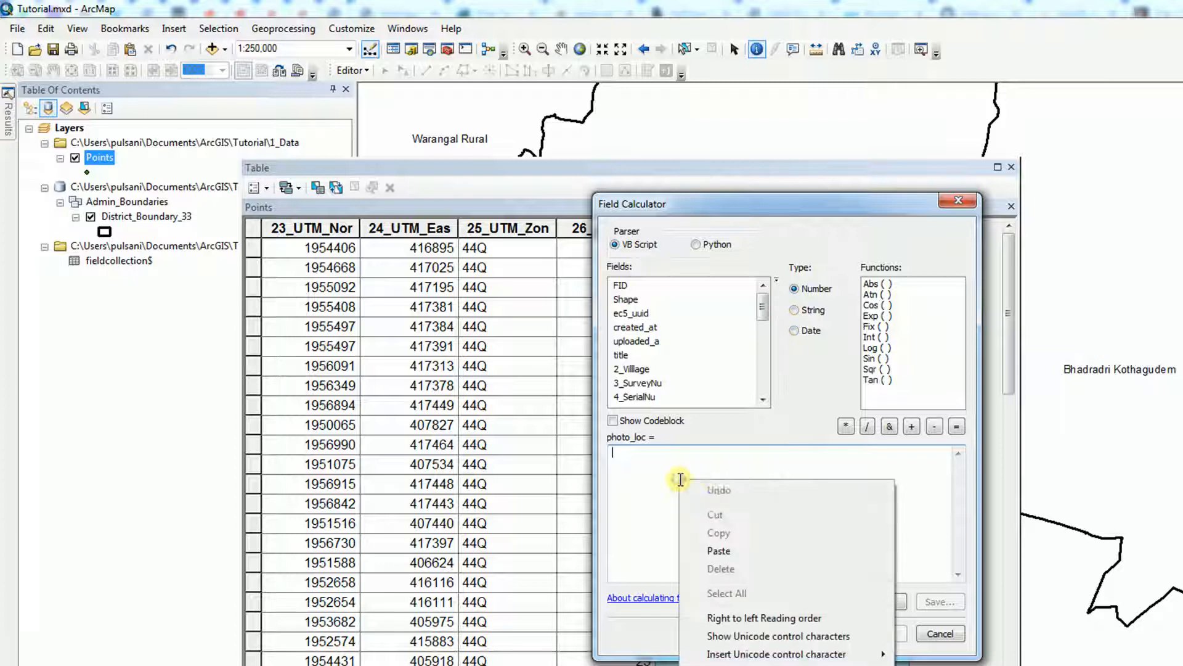
{"action": "left_click", "coordinate": [734, 547]}
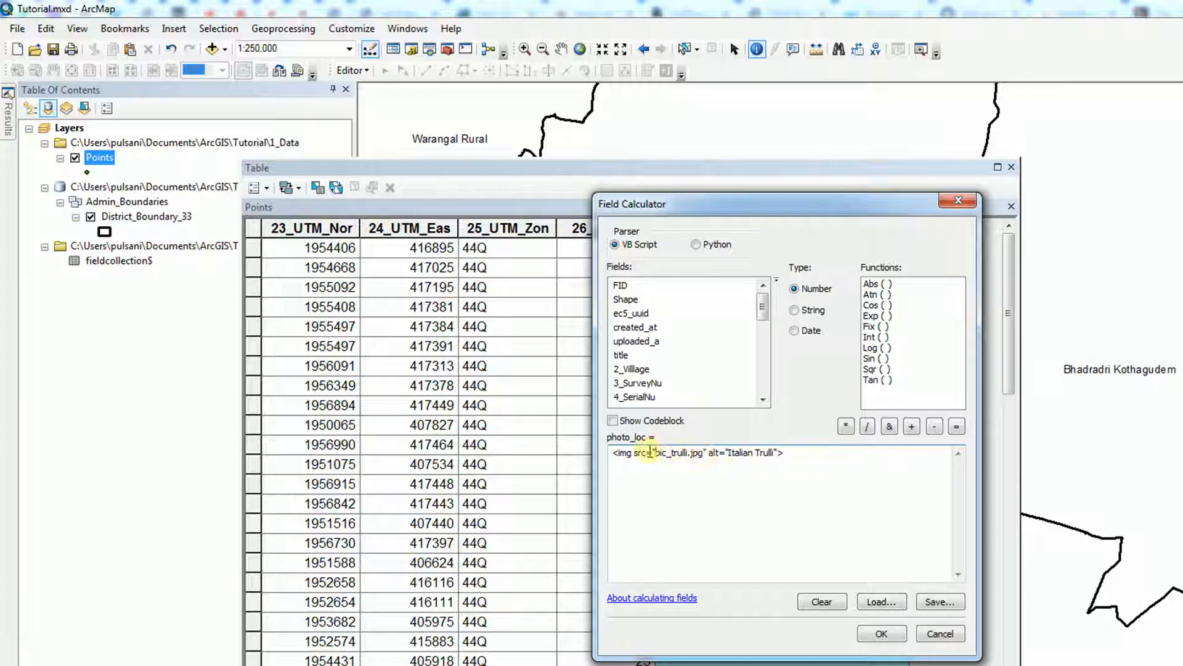
Examine the img tag, its src attribute and the quoted image file name in the photo_loc expression.
{"action": "double_click", "coordinate": [640, 452]}
{"action": "left_click", "coordinate": [640, 454]}
{"action": "left_click_drag", "start_coordinate": [630, 457], "coordinate": [642, 461]}
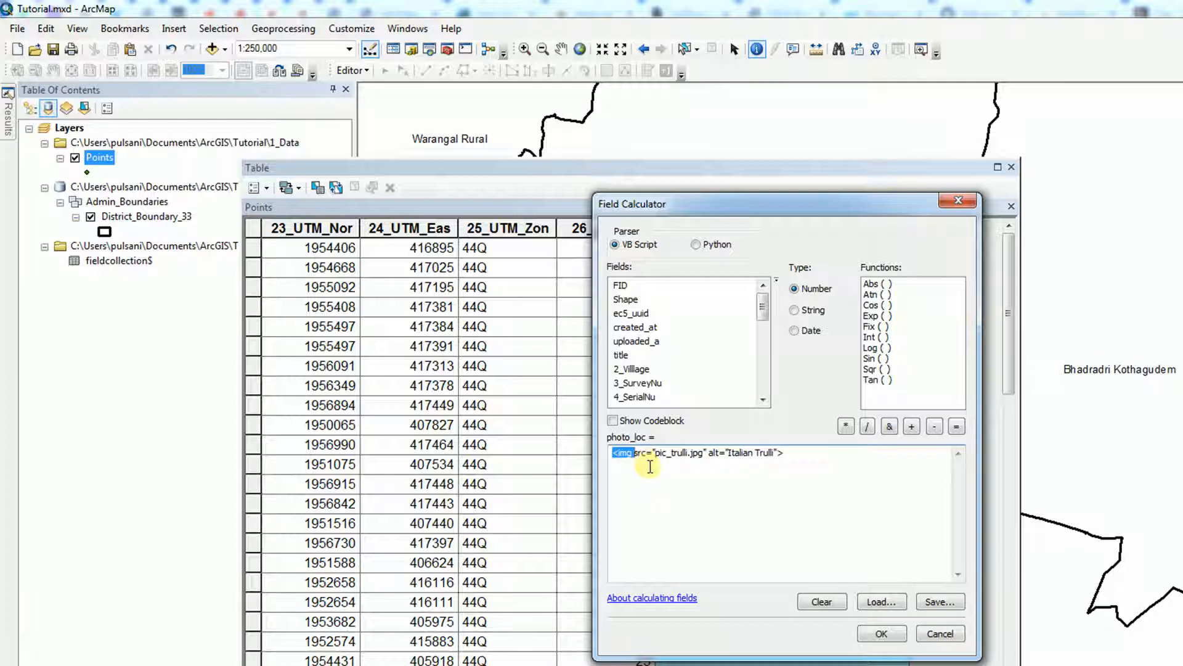
{"action": "left_click", "coordinate": [665, 460]}
{"action": "left_click_drag", "start_coordinate": [618, 454], "coordinate": [636, 454]}
{"action": "double_click", "coordinate": [642, 453]}
{"action": "left_click", "coordinate": [656, 454]}
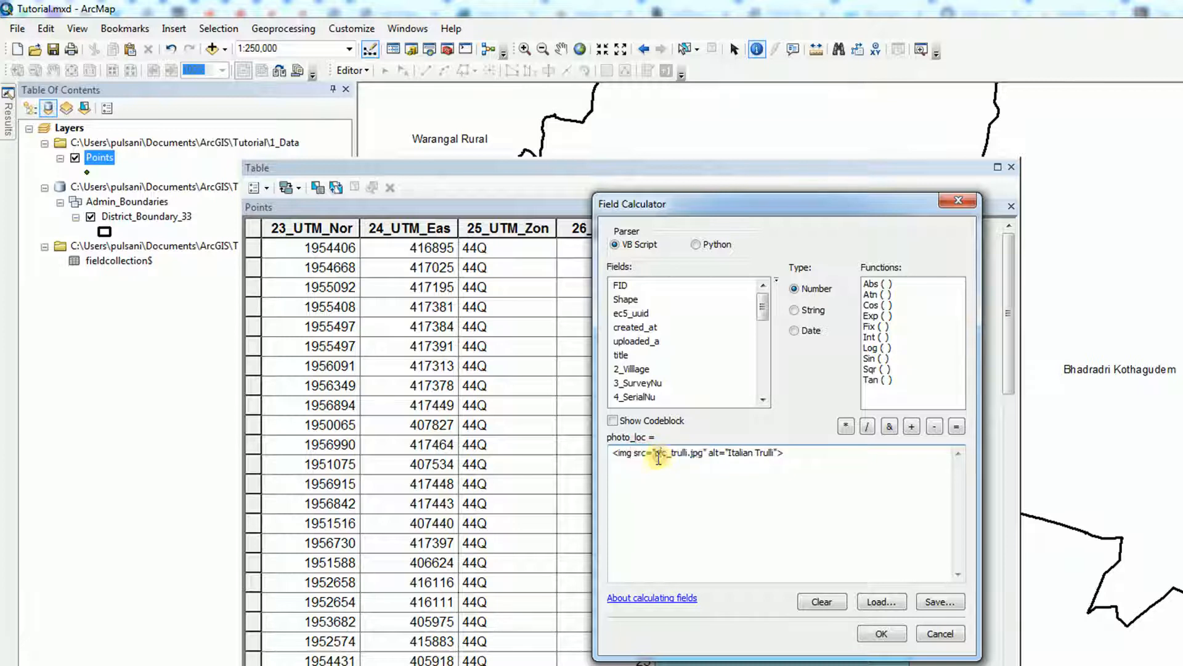
{"action": "left_click", "coordinate": [703, 454]}
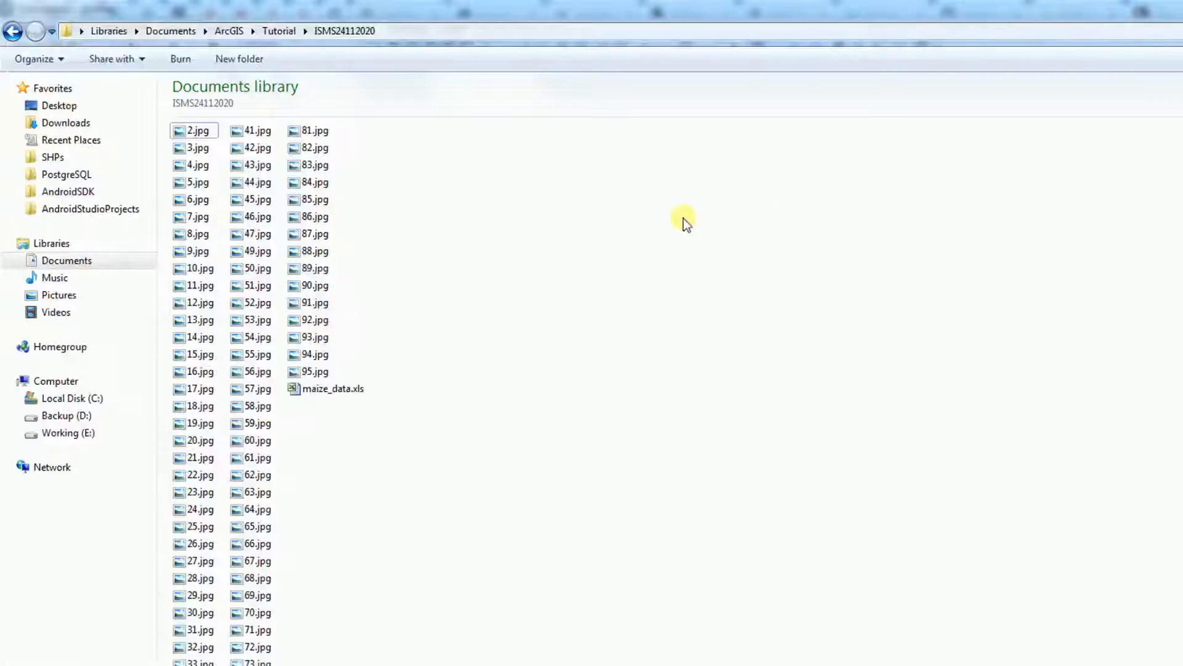
Copy the full folder path of ISMS24112020 in Windows Explorer.
{"action": "left_click", "coordinate": [417, 29]}
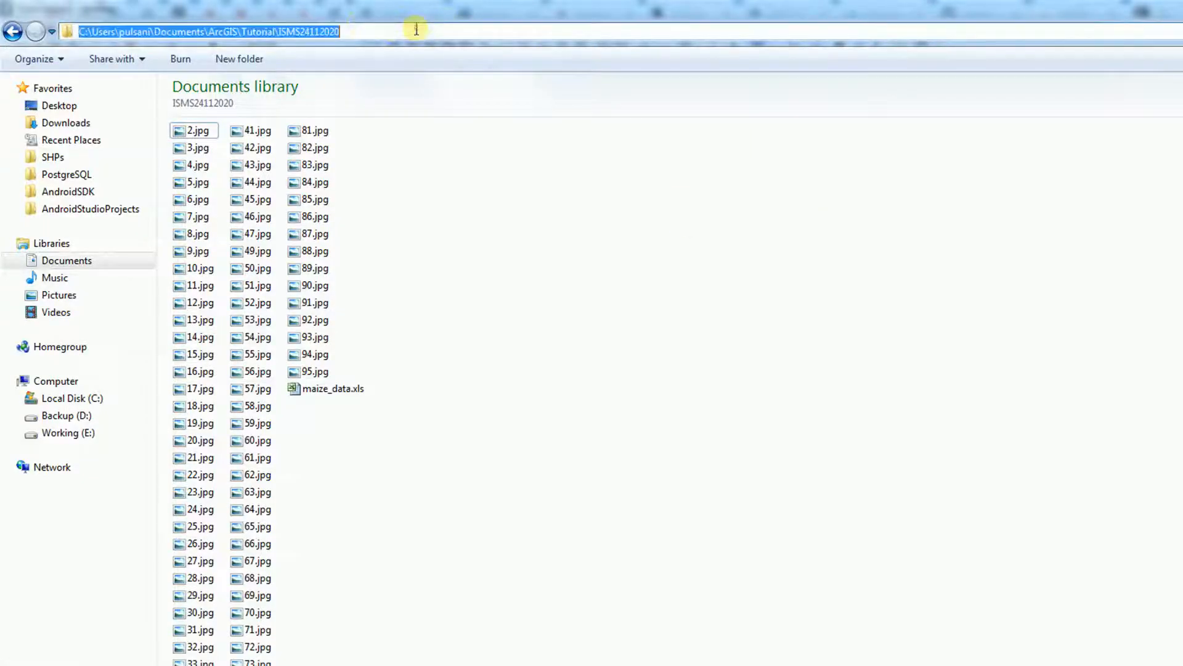
{"action": "right_click", "coordinate": [275, 37]}
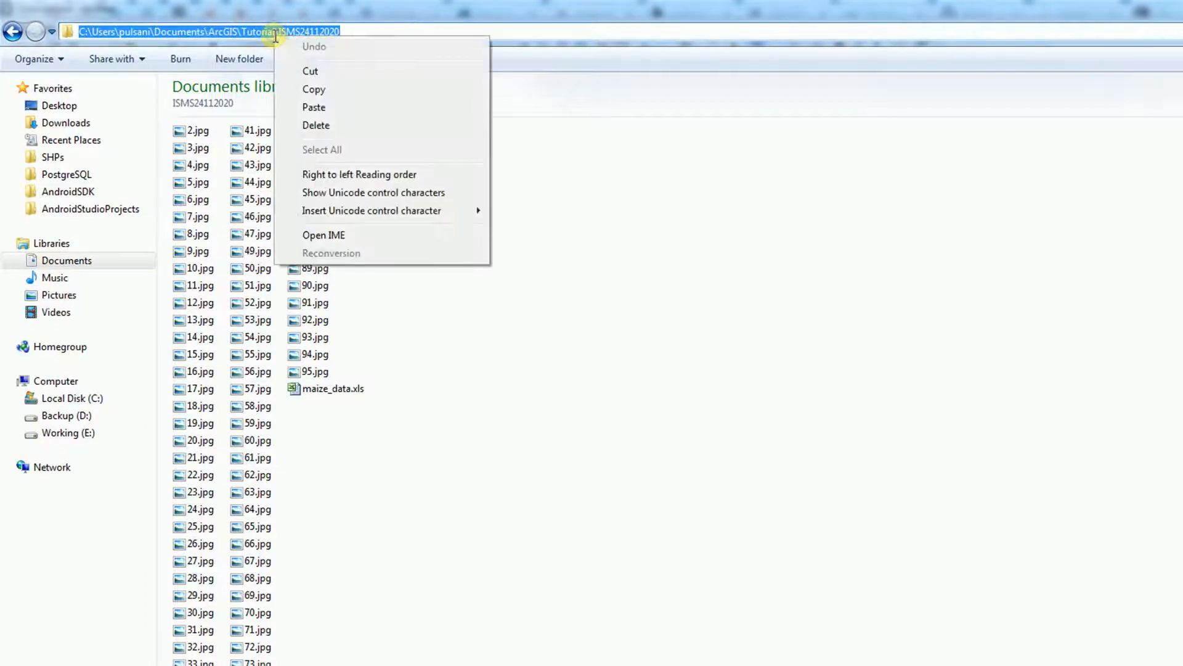
{"action": "left_click", "coordinate": [331, 90]}
{"action": "left_click", "coordinate": [320, 32]}
{"action": "left_click_drag", "start_coordinate": [321, 32], "coordinate": [61, 32]}
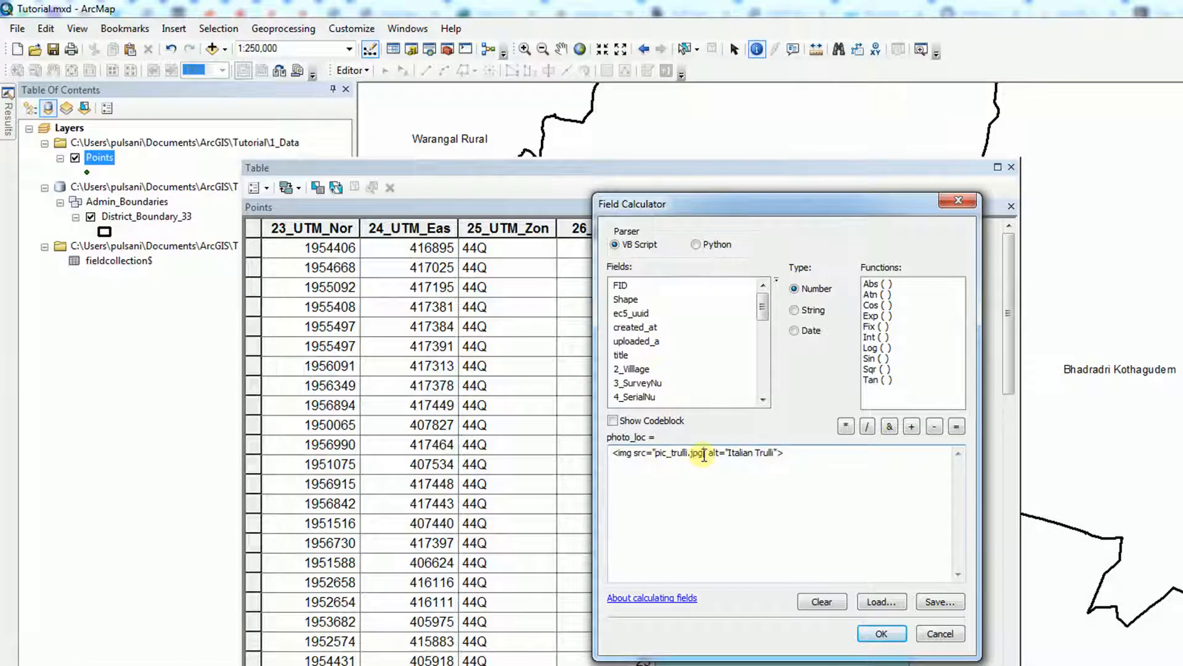
Switch to ArcMap and replace pic_trulli.jpg in the photo_loc expression with the copied folder path.
{"action": "left_click_drag", "start_coordinate": [704, 455], "coordinate": [655, 453]}
{"action": "right_click", "coordinate": [661, 453]}
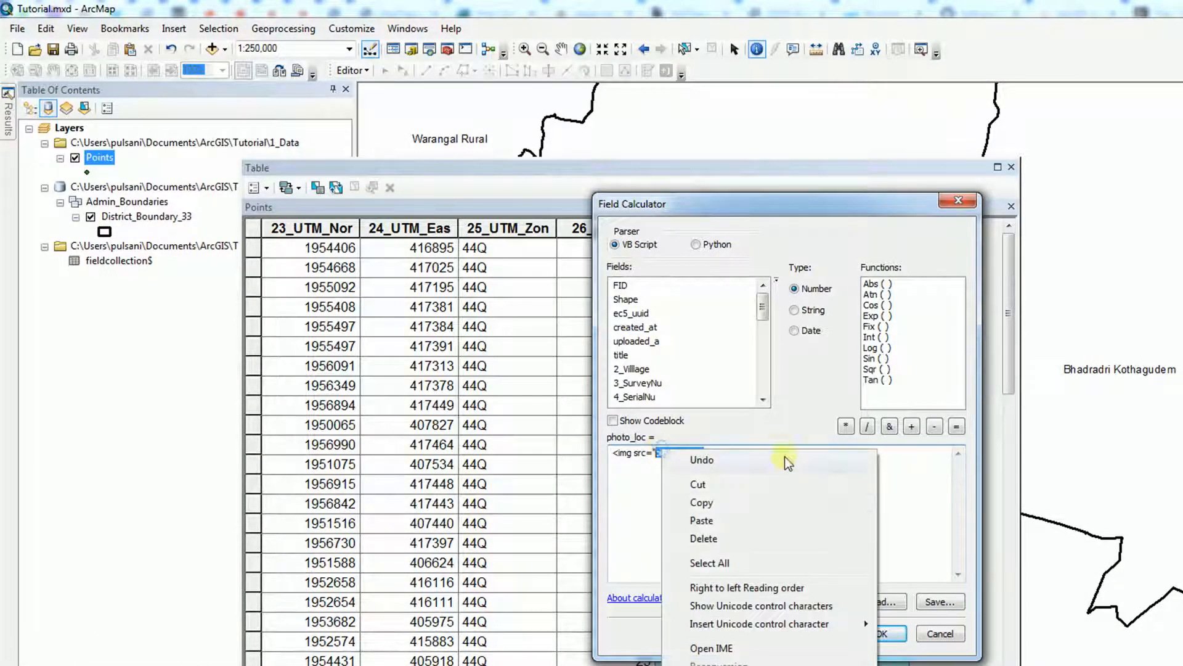
{"action": "left_click", "coordinate": [737, 521]}
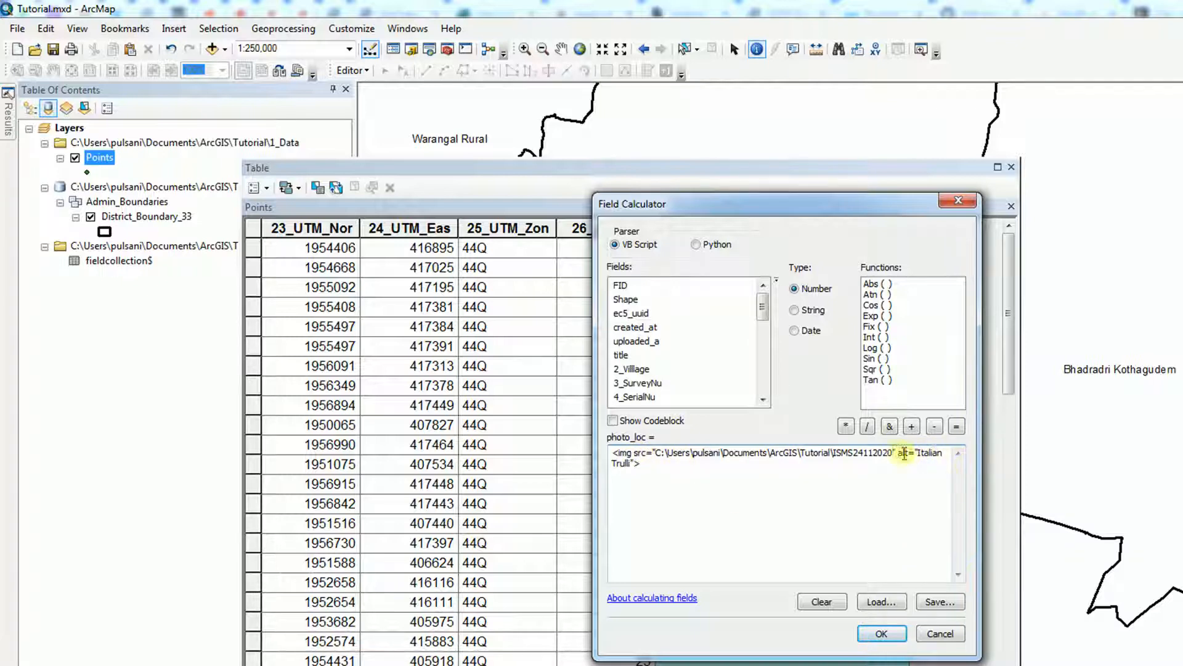
Delete the alt="Italian Trulli" attribute from the img tag in the photo_loc expression.
{"action": "key", "text": "Delete"}
{"action": "key", "text": "Delete"}
{"action": "key", "text": "Delete"}
{"action": "key", "text": "Delete"}
{"action": "key", "text": "Delete"}
{"action": "key", "text": "Delete"}
{"action": "key", "text": "Delete"}
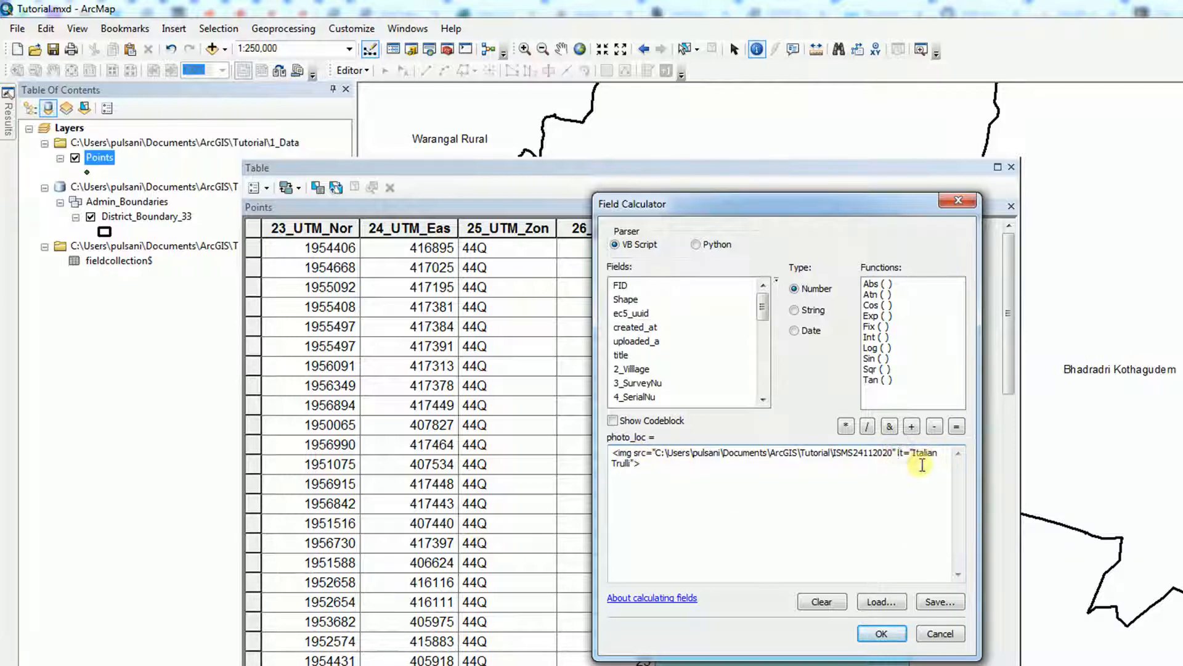
{"action": "key", "text": "Delete"}
{"action": "key", "text": "Delete"}
{"action": "key", "text": "Delete"}
{"action": "key", "text": "Delete"}
{"action": "key", "text": "Delete"}
{"action": "key", "text": "Delete"}
{"action": "key", "text": "Delete"}
{"action": "key", "text": "Delete"}
{"action": "key", "text": "Delete"}
{"action": "key", "text": "Delete"}
{"action": "key", "text": "Delete"}
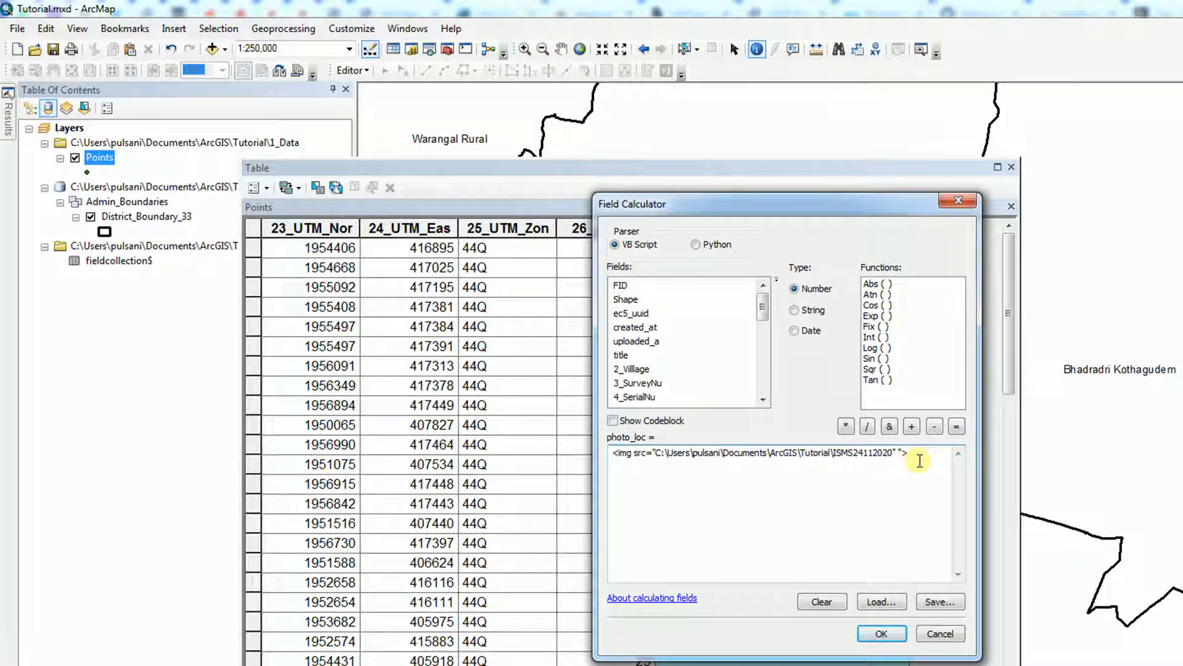
{"action": "key", "text": "Delete"}
{"action": "key", "text": "Delete"}
{"action": "left_click", "coordinate": [913, 457]}
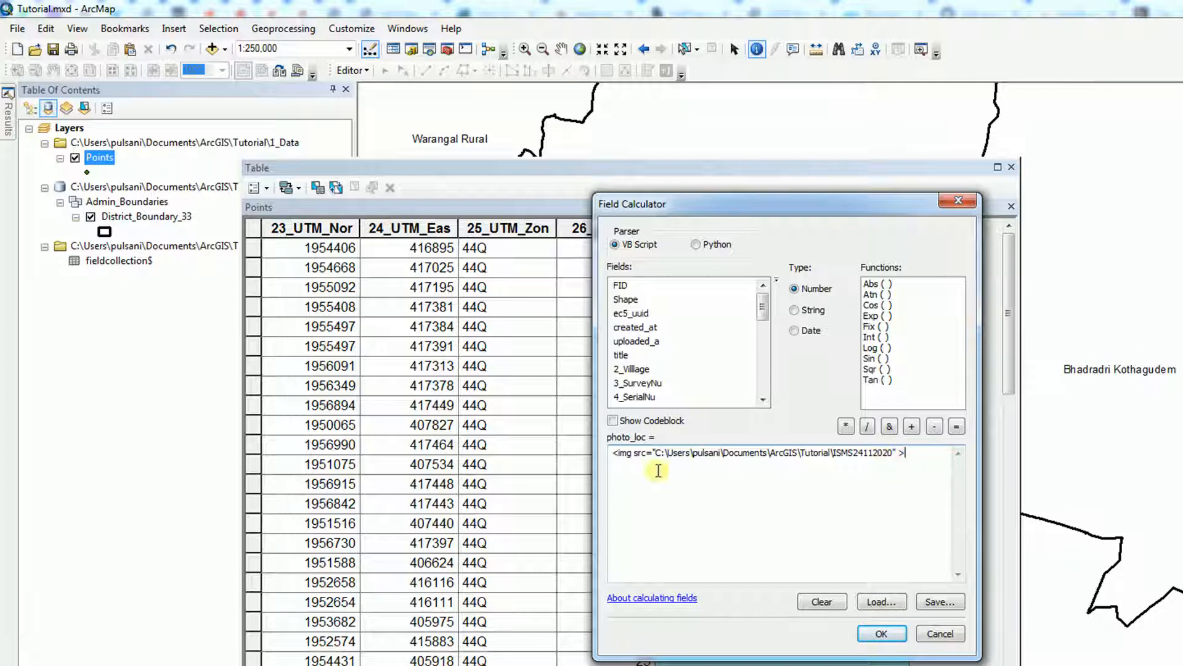
Switch to Google Chrome and review the img tag examples and syntax on the W3Schools HTML Images page.
{"action": "left_click_drag", "start_coordinate": [615, 453], "coordinate": [951, 453]}
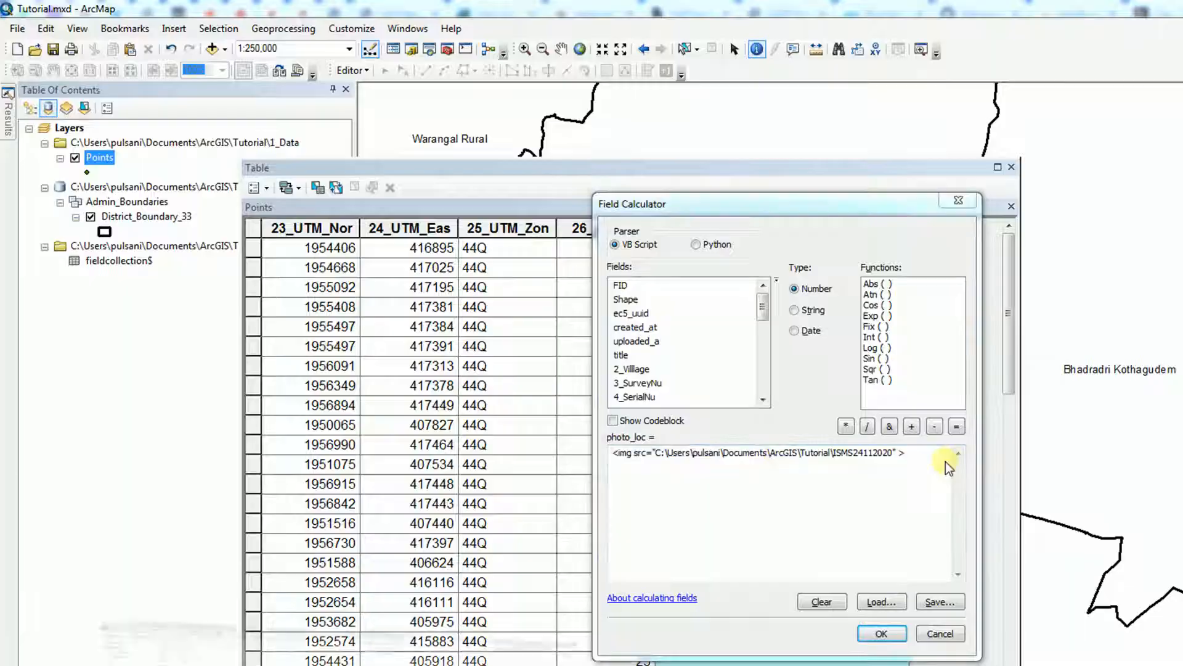
{"action": "key", "text": "alt+Tab"}
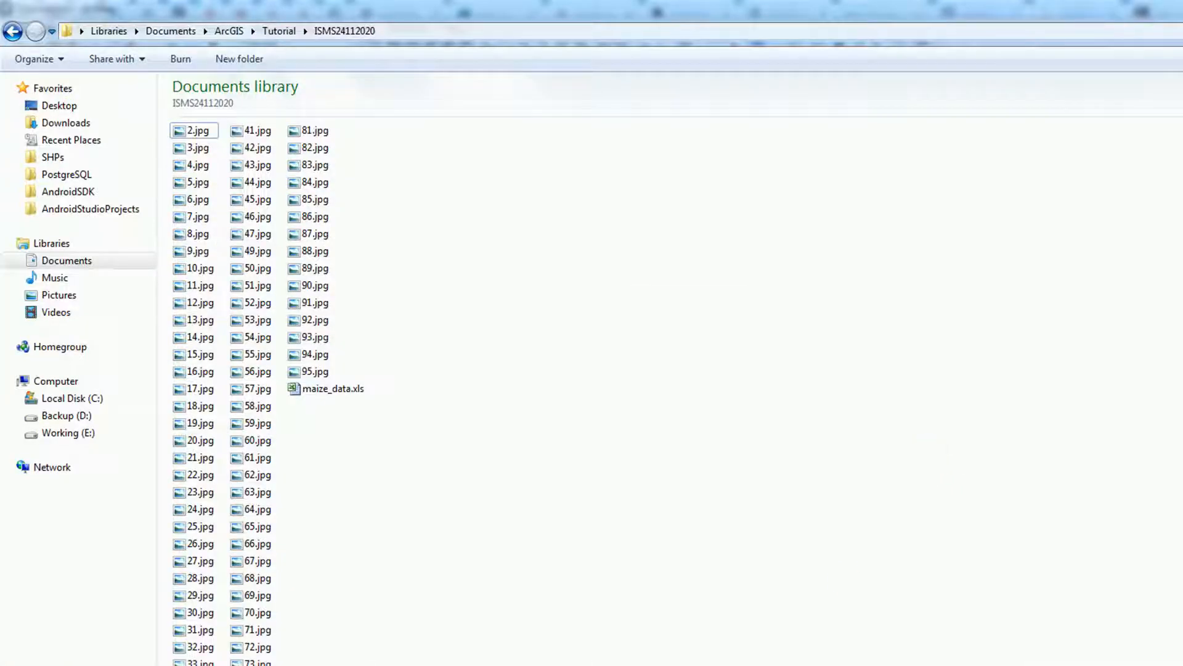
{"action": "key", "text": "alt+Tab"}
{"action": "left_click", "coordinate": [571, 535]}
{"action": "scroll", "coordinate": [571, 535], "scroll_direction": "down", "scroll_amount": 5}
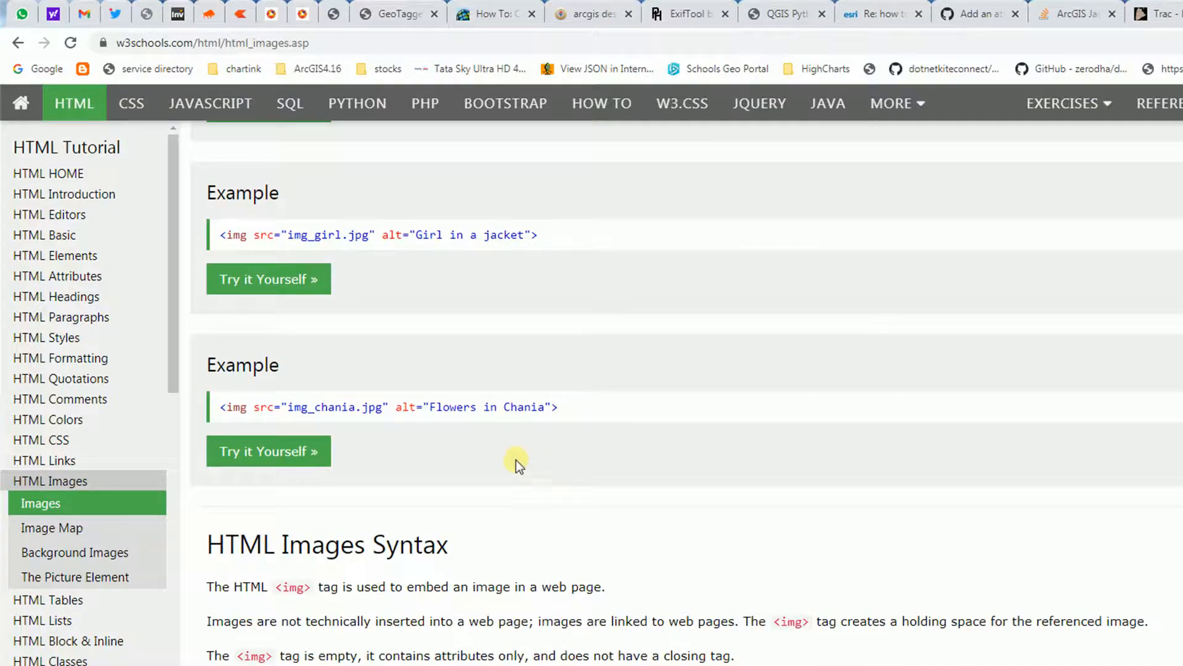
{"action": "scroll", "coordinate": [507, 411], "scroll_direction": "down", "scroll_amount": 6}
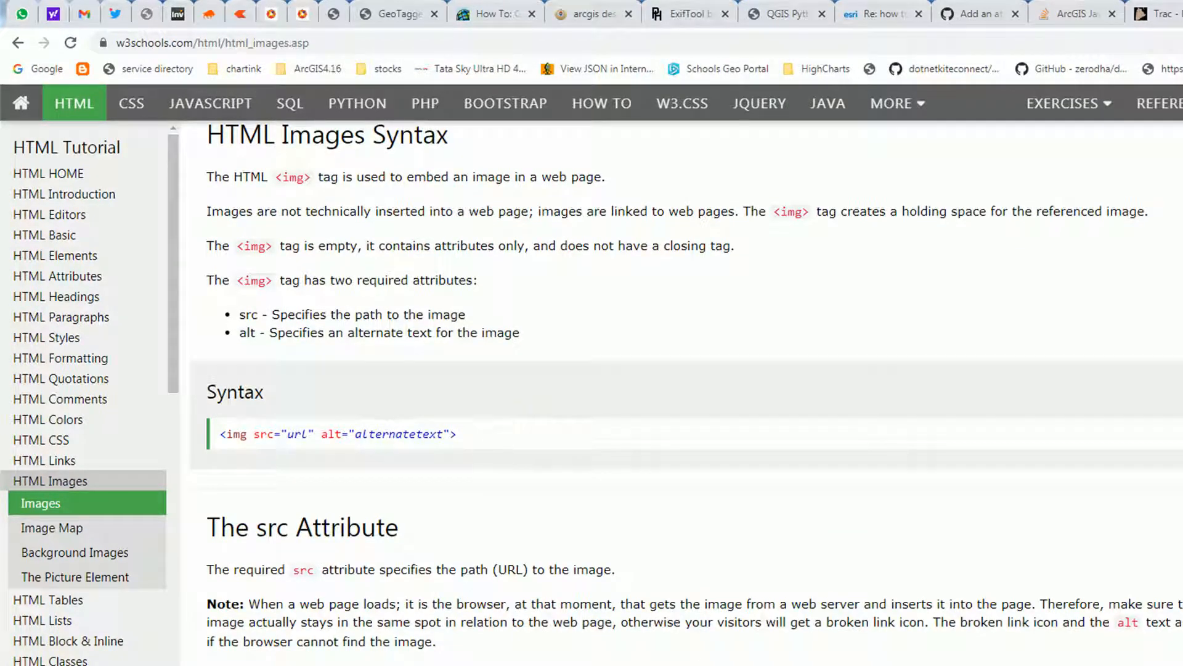
Switch back to ArcMap, end the img tag with />, and change the quote before the path to a single quote.
{"action": "key", "text": "alt+Tab"}
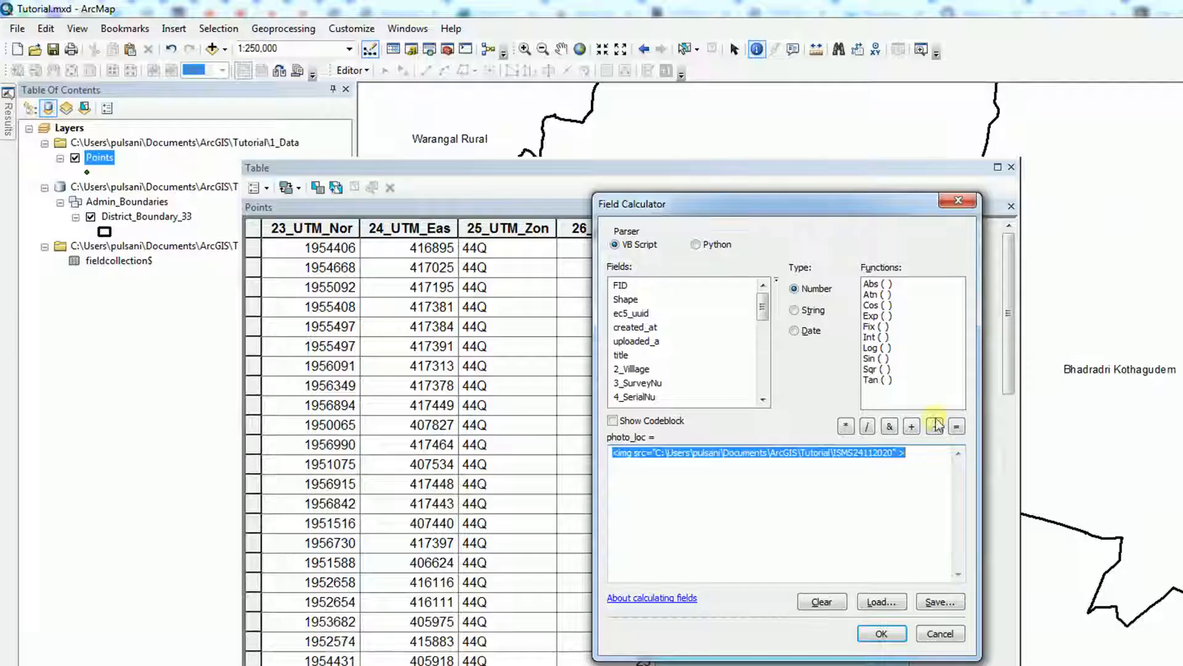
{"action": "left_click", "coordinate": [901, 455]}
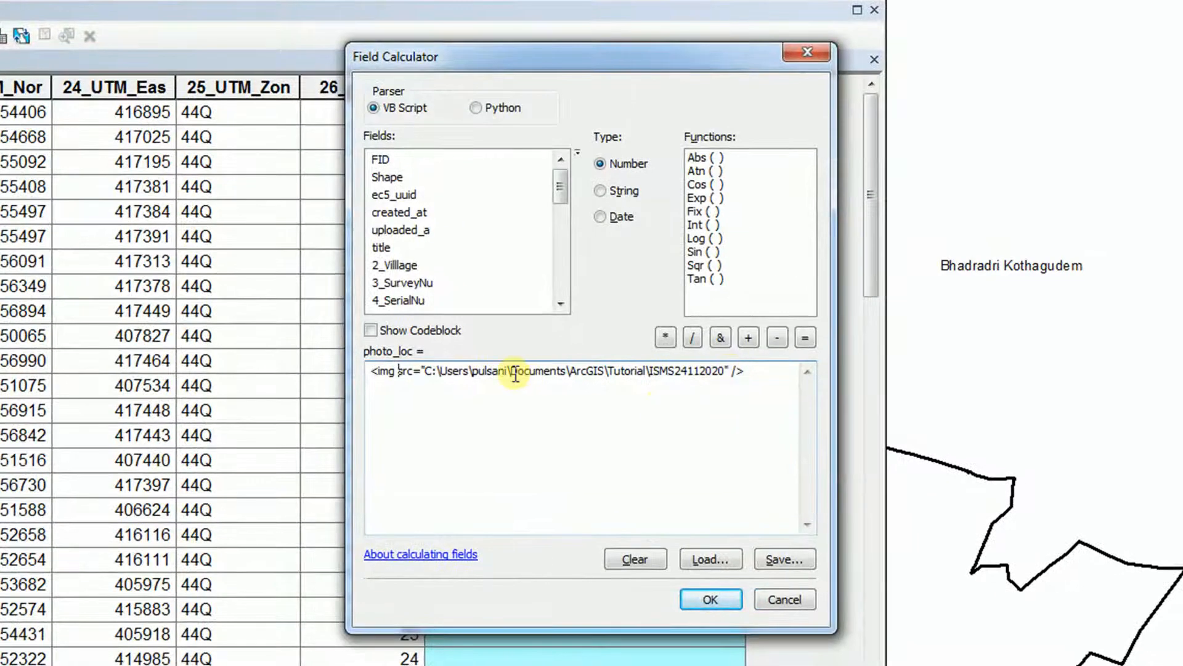
{"action": "left_click", "coordinate": [424, 371]}
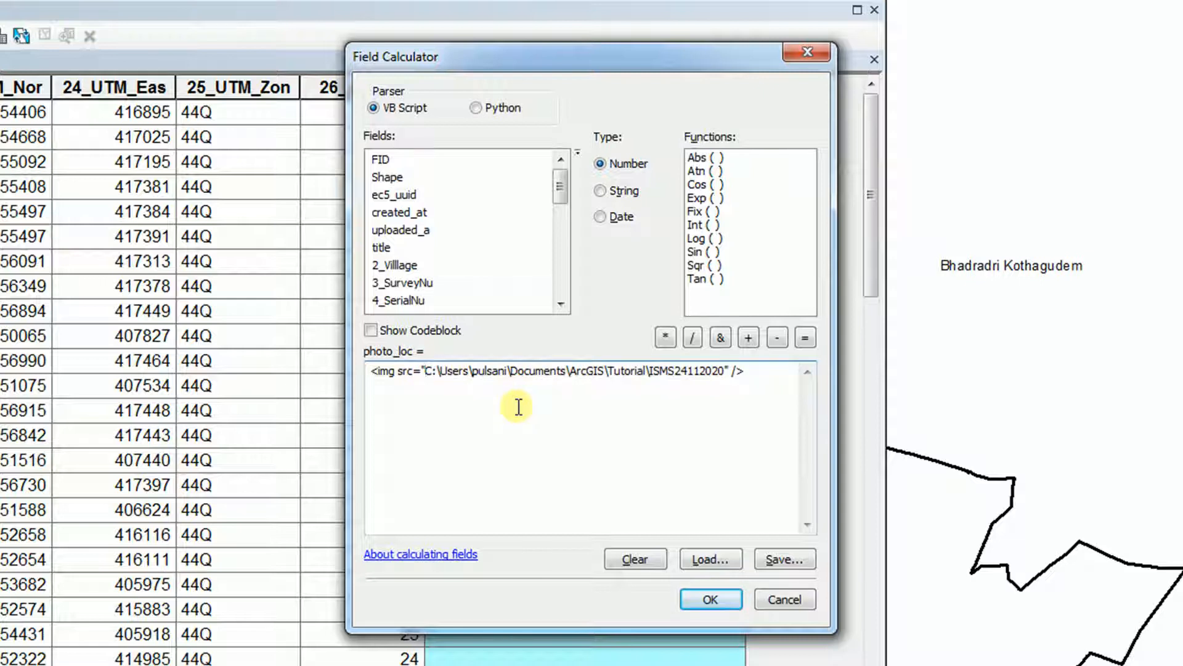
{"action": "key", "text": "BackSpace"}
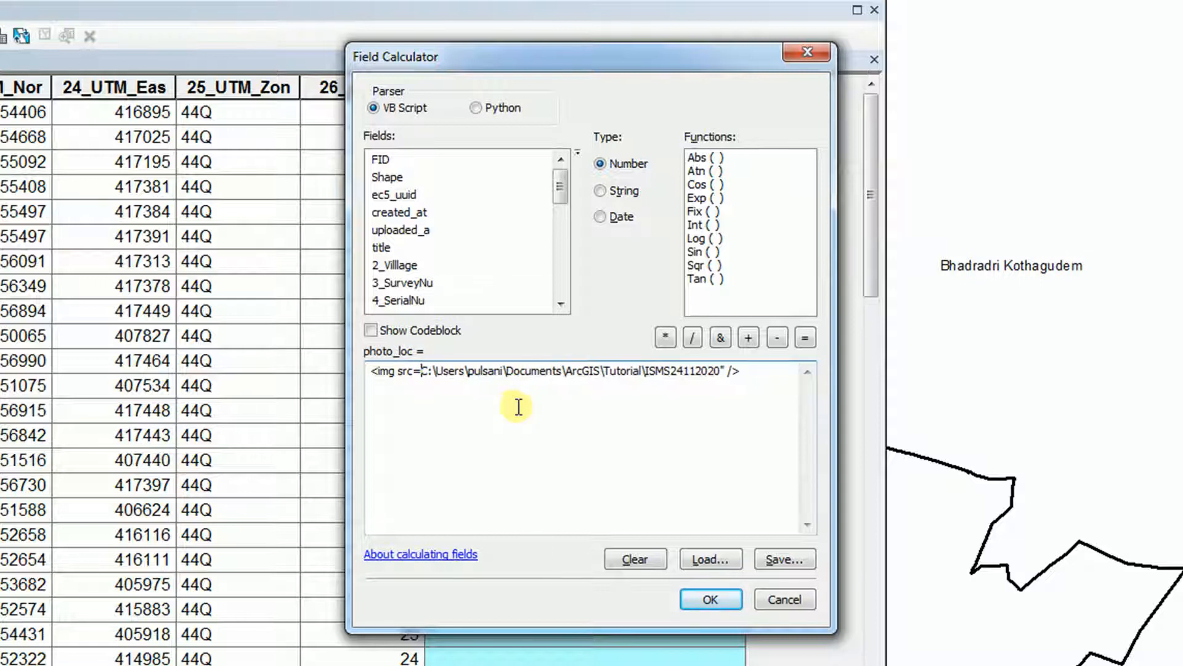
{"action": "type", "text": "'"}
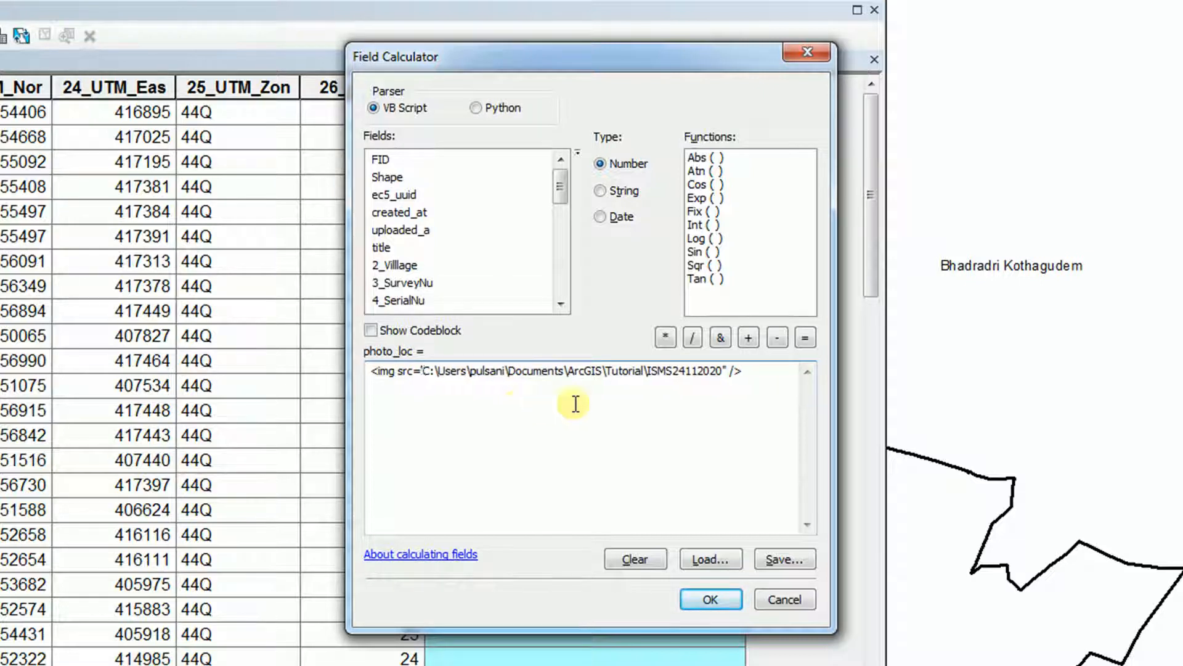
Remove the double quote after ISMS24112020 and enclose the whole img tag in double quotes.
{"action": "left_click", "coordinate": [728, 371]}
{"action": "key", "text": "BackSpace"}
{"action": "left_click", "coordinate": [371, 375]}
{"action": "type", "text": "\""}
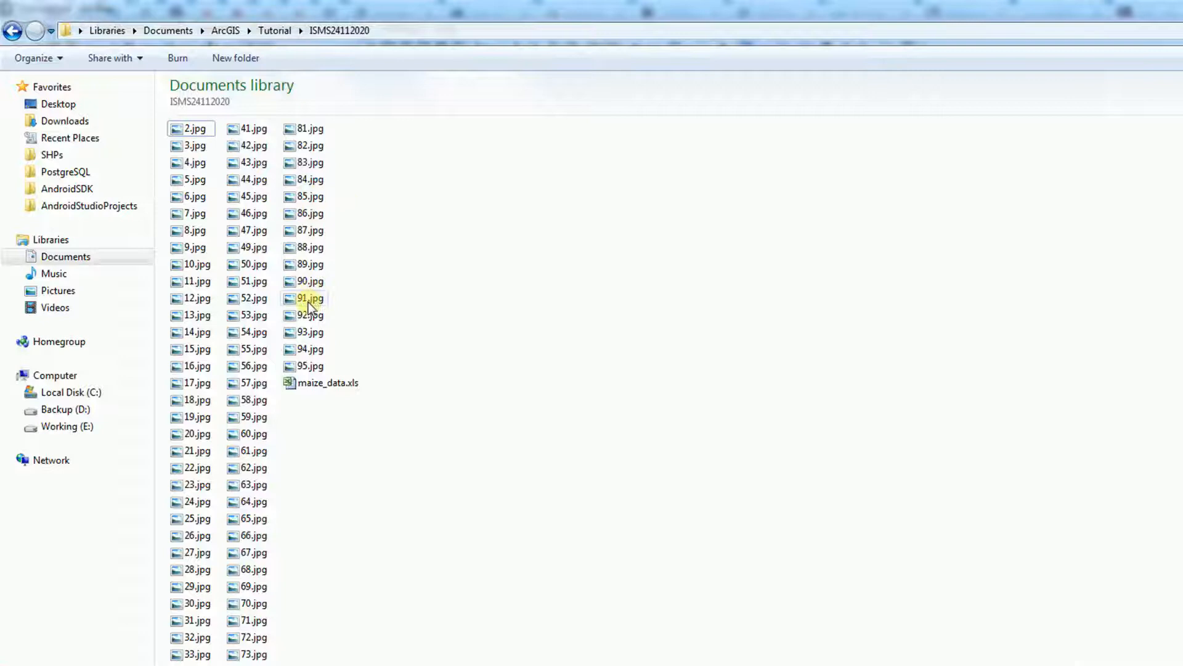
Add a backslash after ISMS24112020 and split the string there into two quoted parts joined by "& &", with the second part starting with a single quote.
{"action": "left_click", "coordinate": [309, 300]}
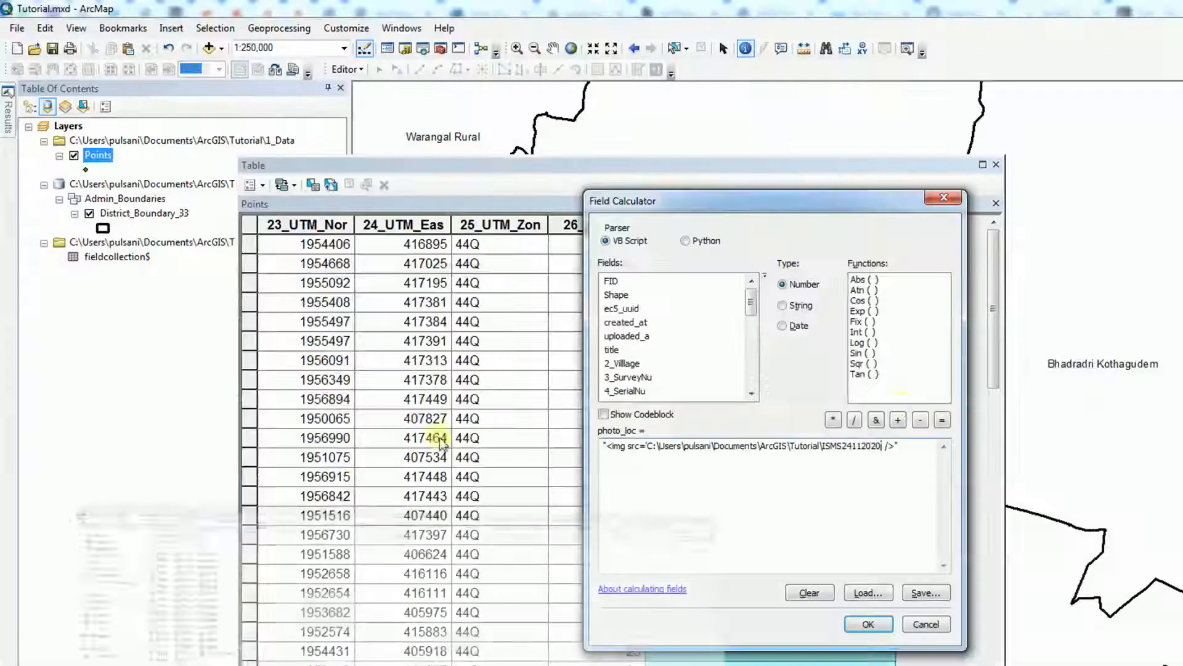
{"action": "left_click_drag", "start_coordinate": [625, 191], "coordinate": [777, 206]}
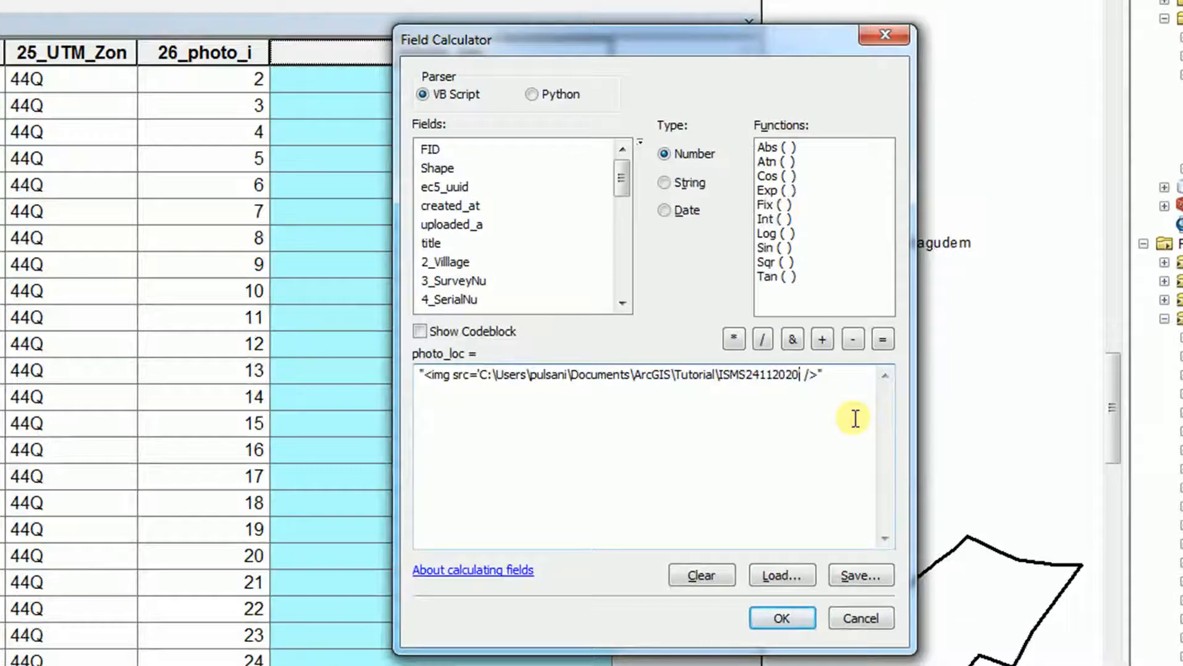
{"action": "type", "text": "\\"}
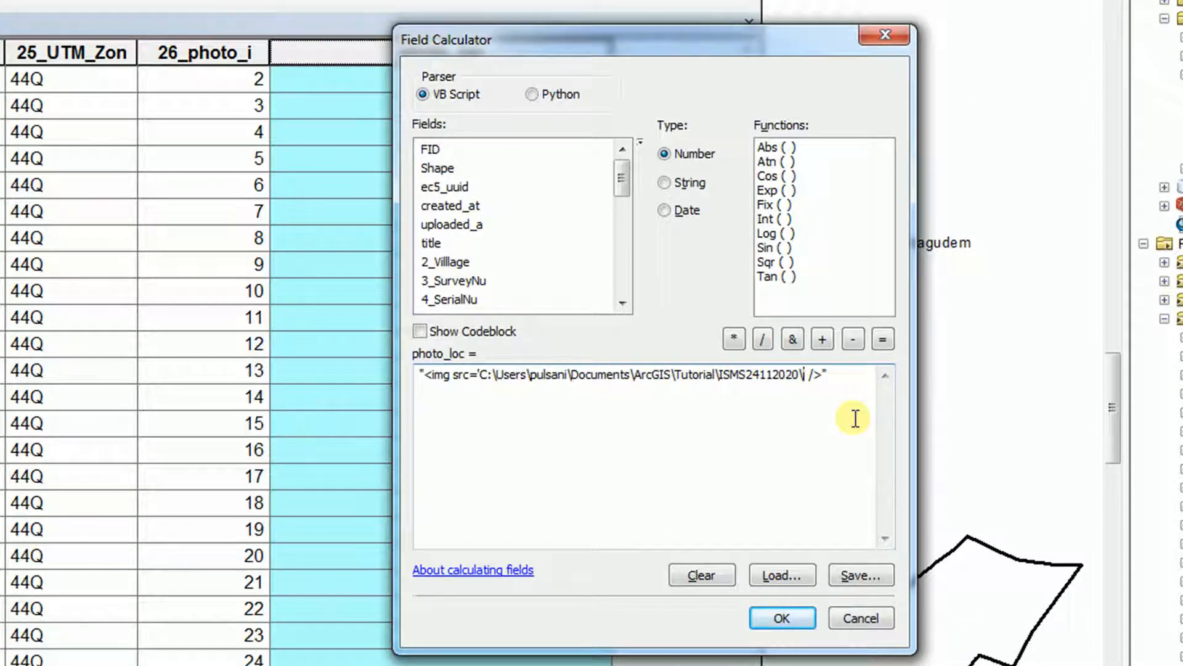
{"action": "type", "text": "\"  \""}
{"action": "key", "text": "Left"}
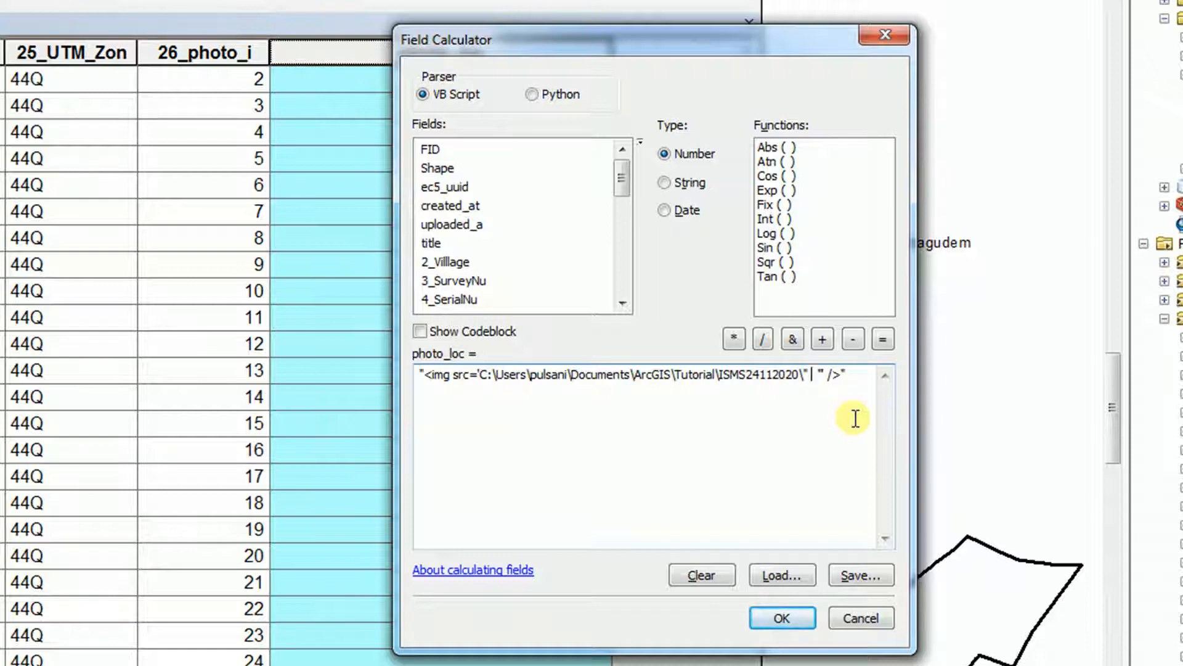
{"action": "type", "text": "&&"}
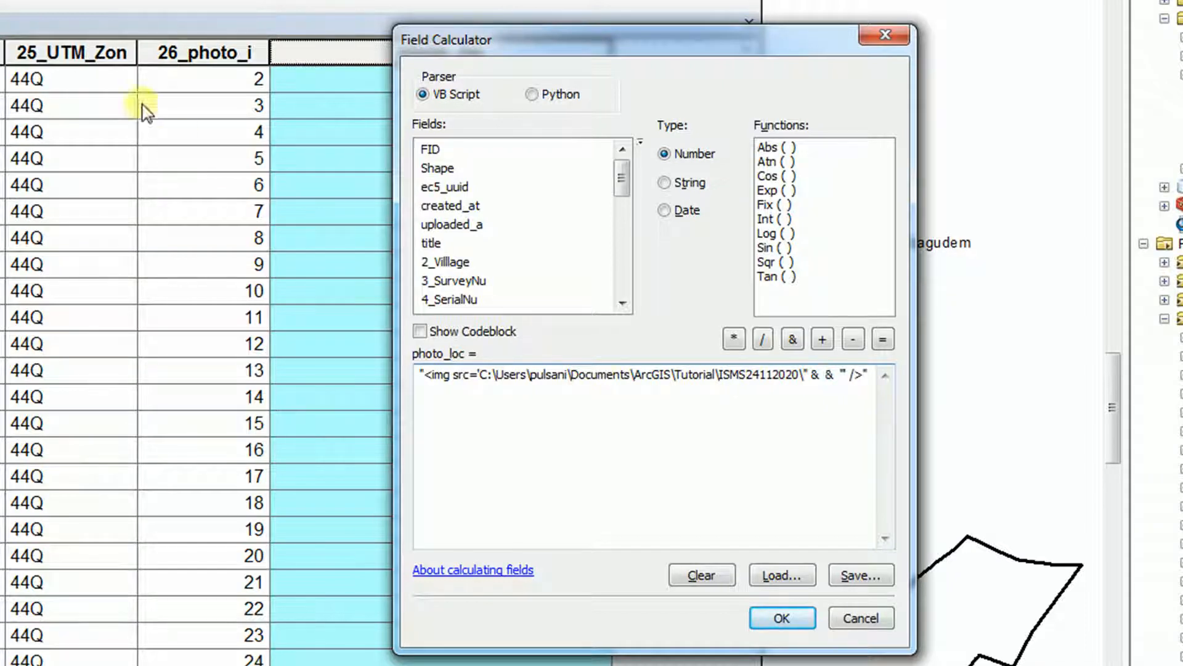
Insert the 26_photo_i field between the two & operators in the photo_loc expression.
{"action": "left_click_drag", "start_coordinate": [621, 174], "coordinate": [620, 279]}
{"action": "left_click", "coordinate": [459, 281]}
{"action": "double_click", "coordinate": [463, 286]}
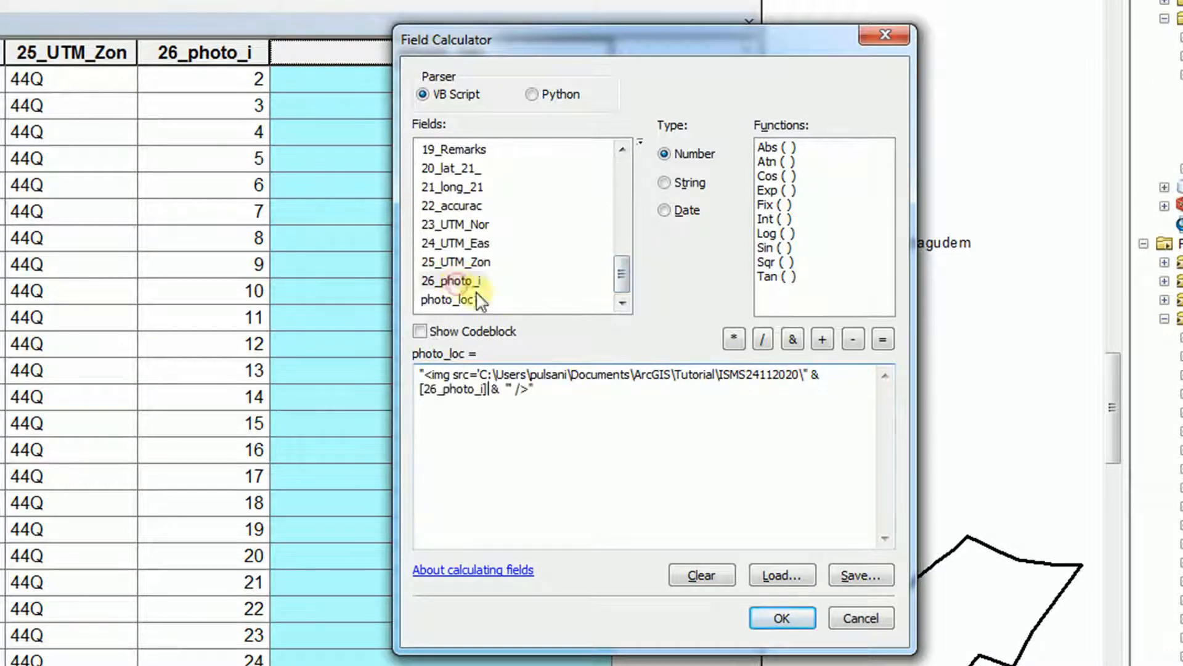
{"action": "left_click_drag", "start_coordinate": [489, 389], "coordinate": [419, 387]}
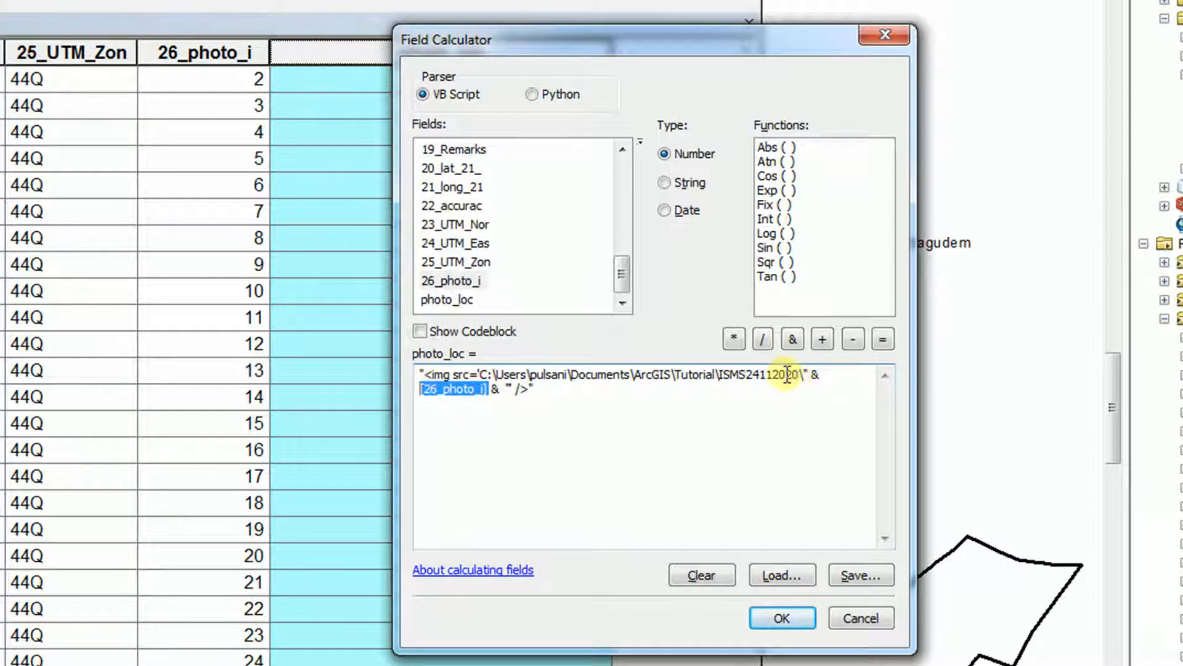
{"action": "left_click", "coordinate": [499, 389]}
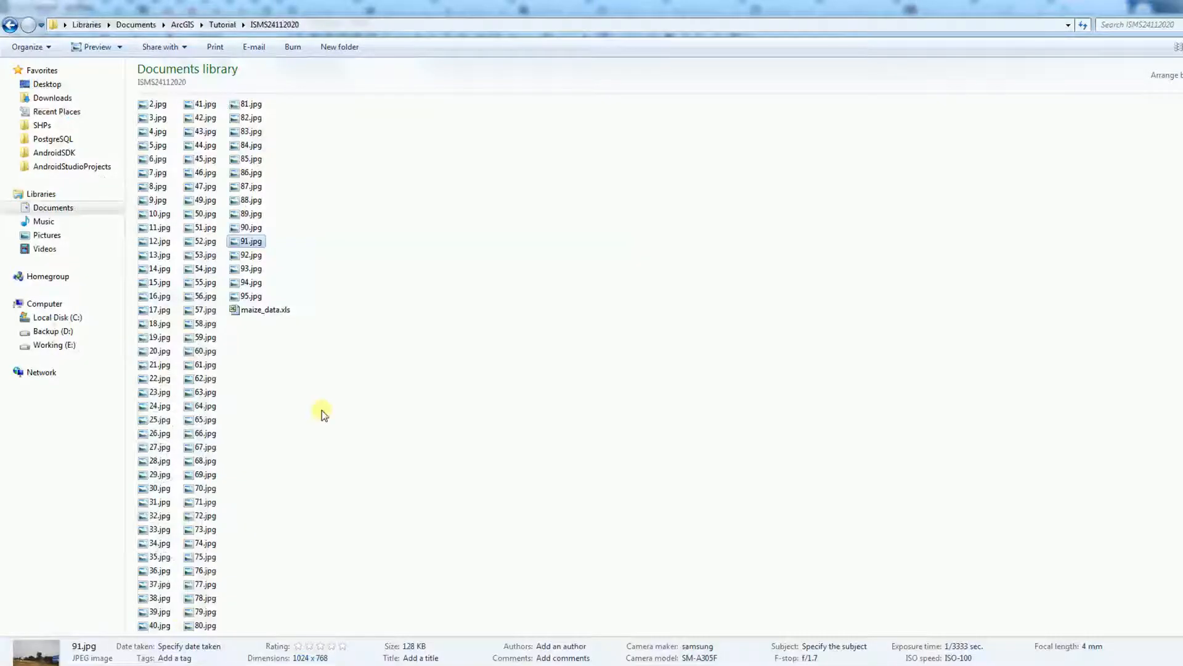
Copy the .jpg extension from the file name 91.jpg in Windows Explorer, then return to ArcMap.
{"action": "left_click", "coordinate": [251, 242]}
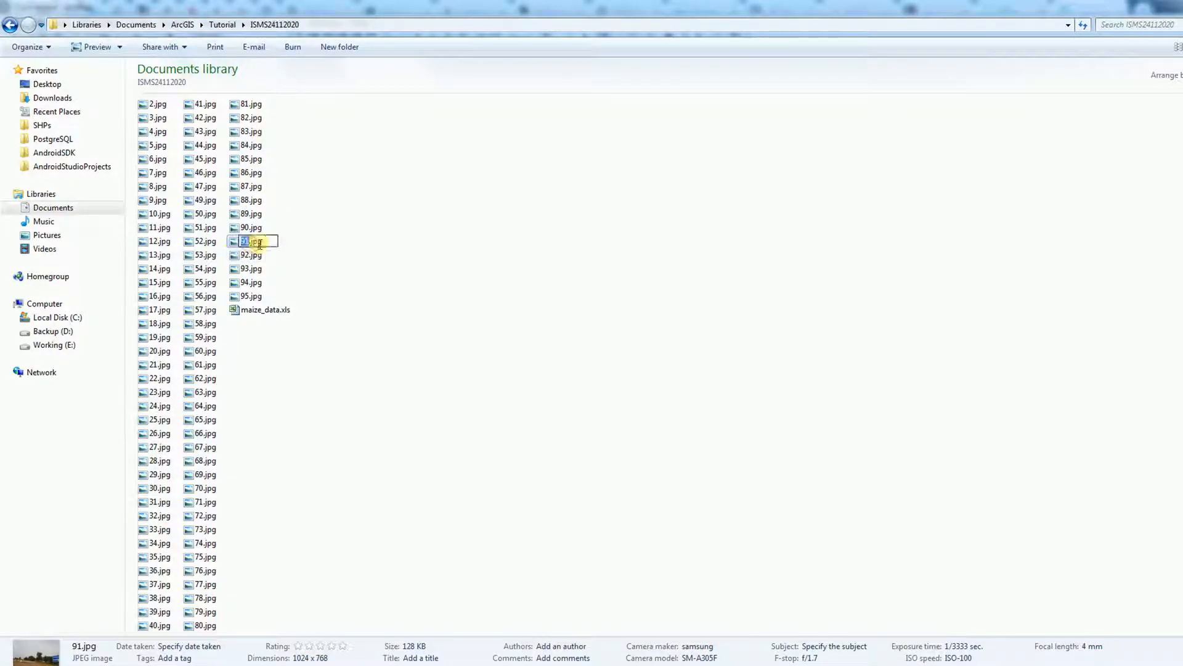
{"action": "double_click", "coordinate": [255, 242]}
{"action": "right_click", "coordinate": [255, 241]}
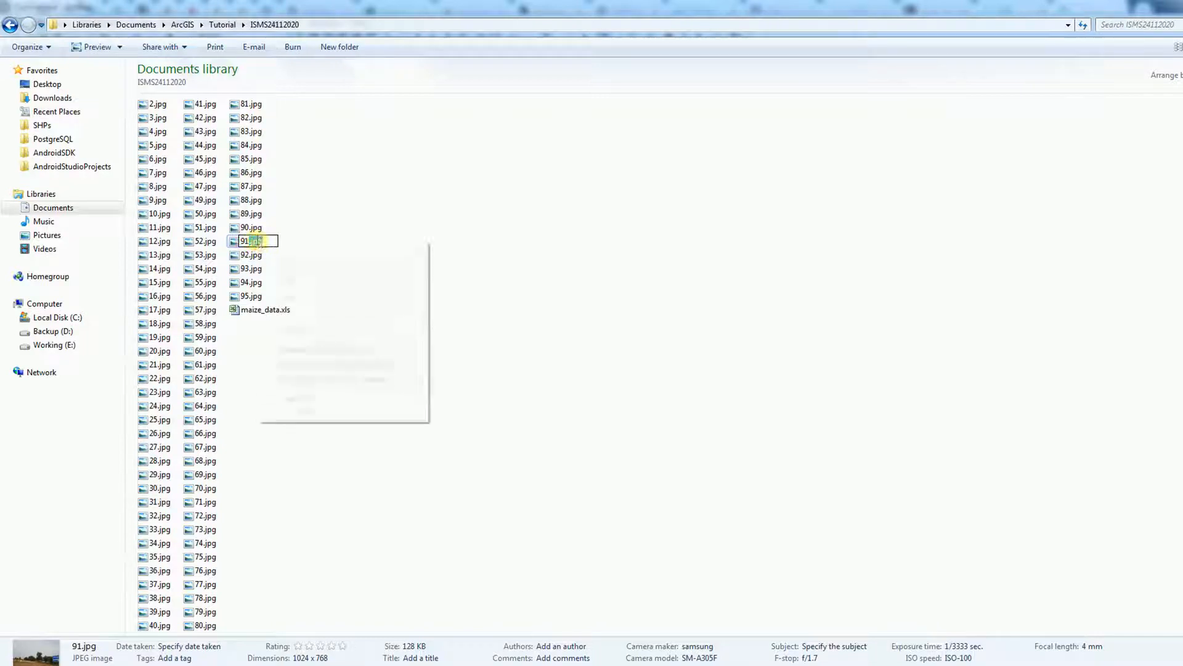
{"action": "left_click", "coordinate": [316, 288]}
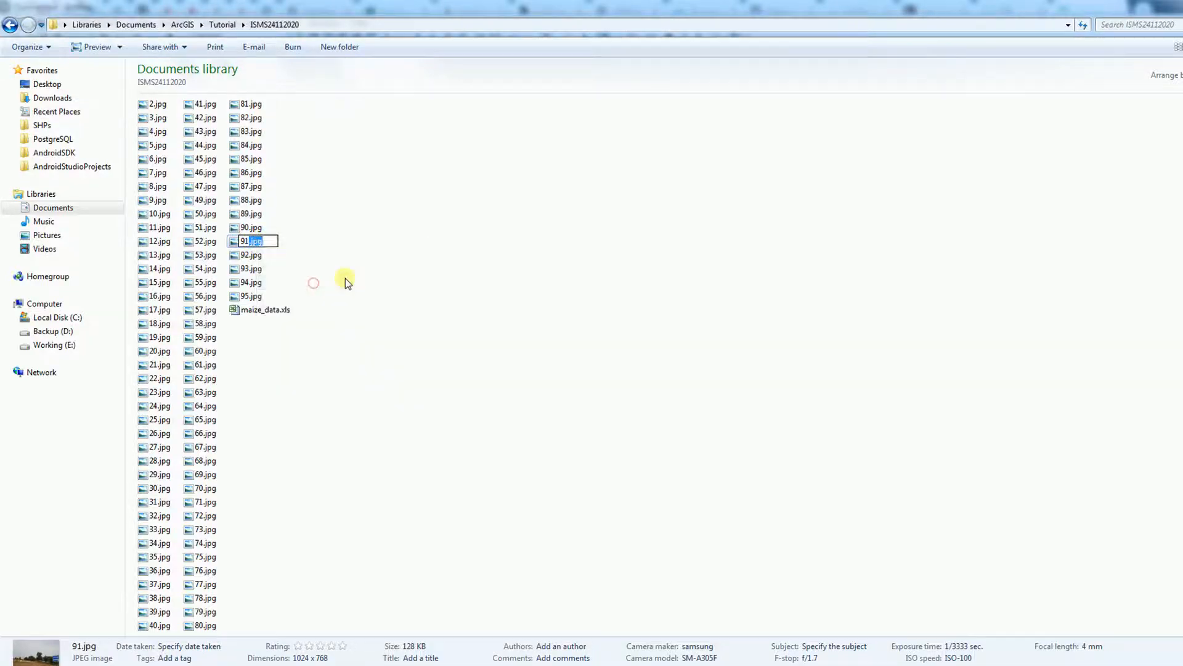
{"action": "key", "text": "alt+Tab"}
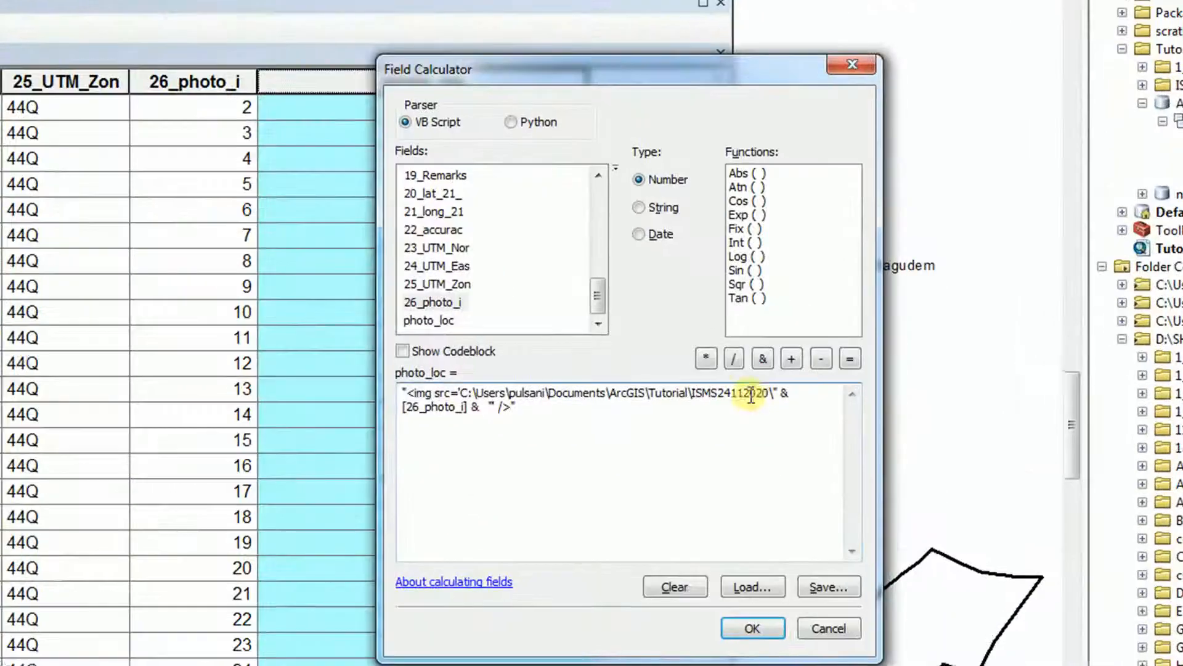
Insert ".jpg" in double quotes after [26_photo_i] &, followed by another & operator.
{"action": "left_click", "coordinate": [487, 407]}
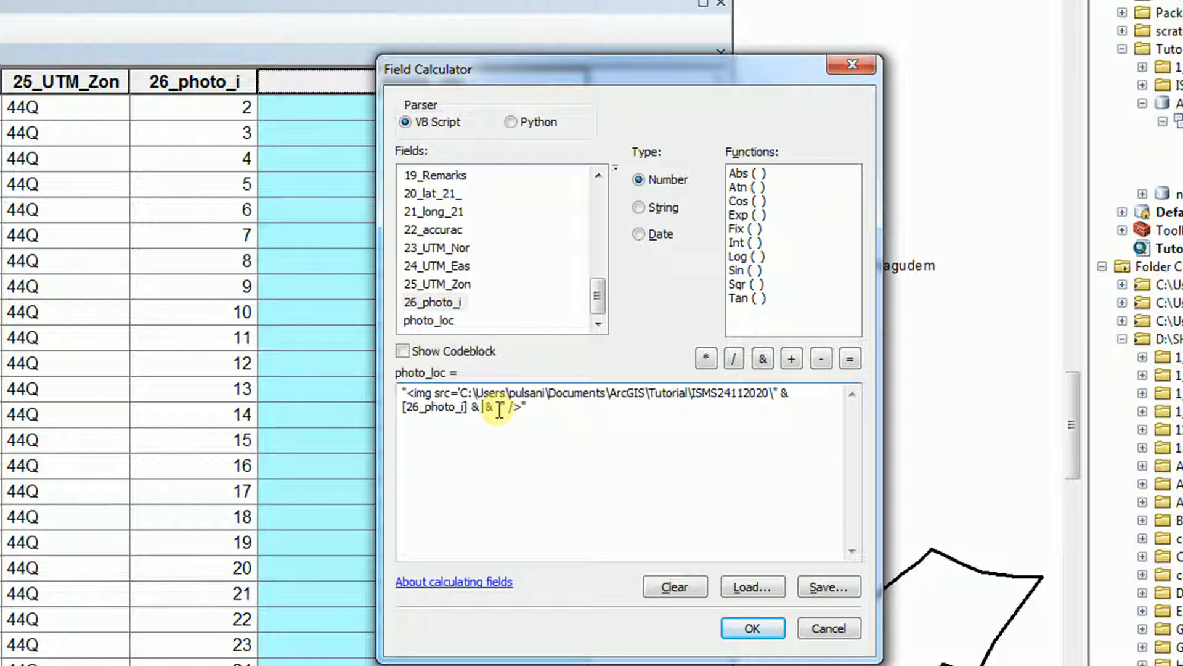
{"action": "right_click", "coordinate": [482, 407]}
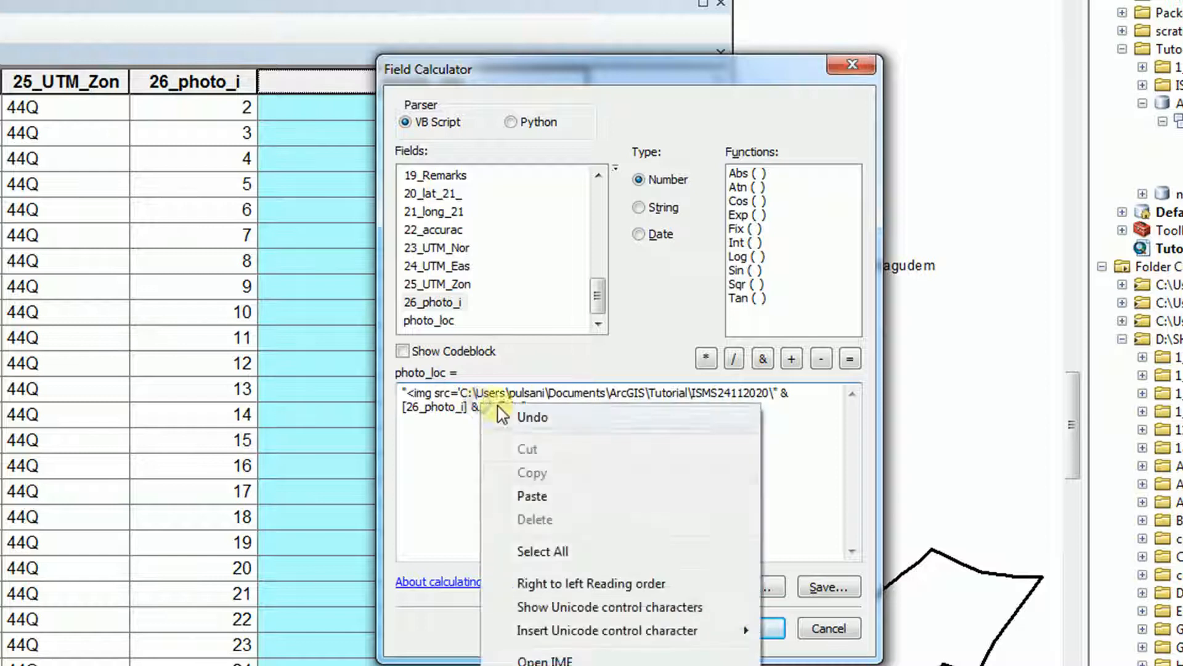
{"action": "left_click", "coordinate": [532, 497]}
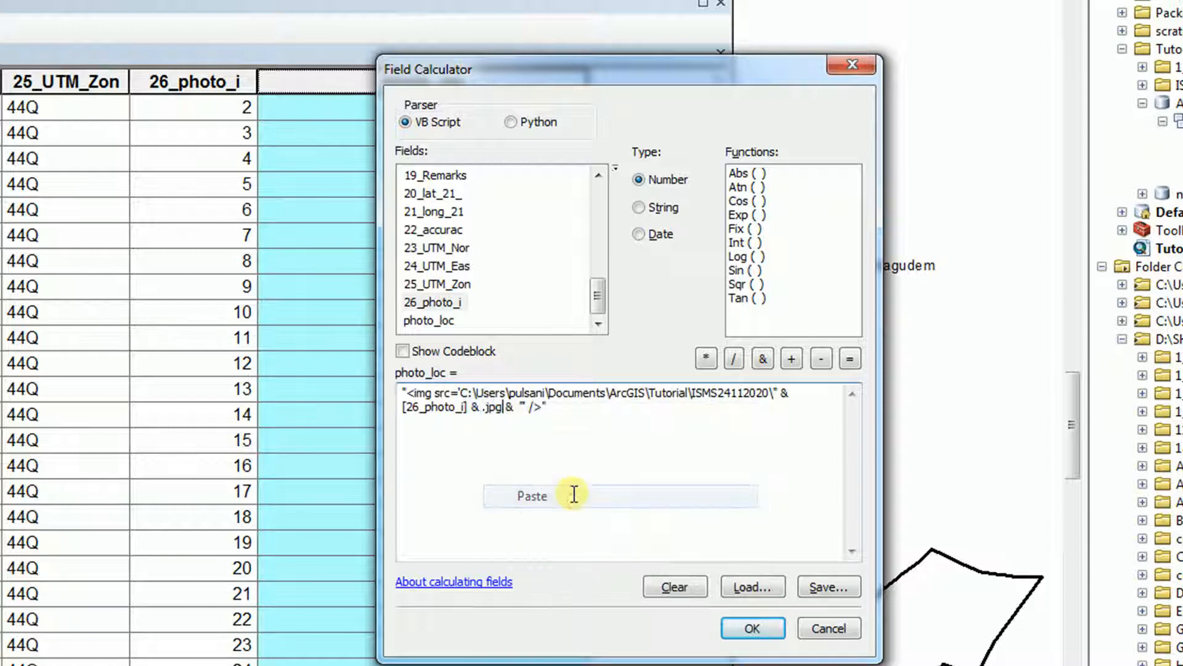
{"action": "left_click", "coordinate": [484, 408]}
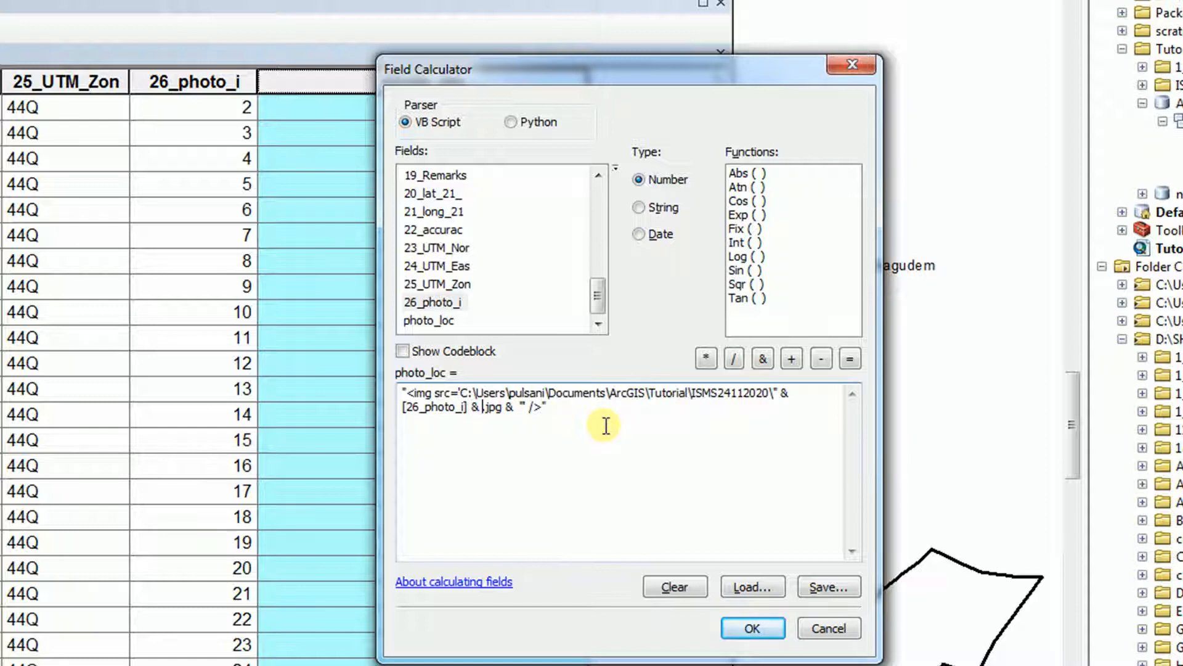
{"action": "type", "text": "\""}
{"action": "left_click", "coordinate": [509, 407]}
{"action": "type", "text": "\""}
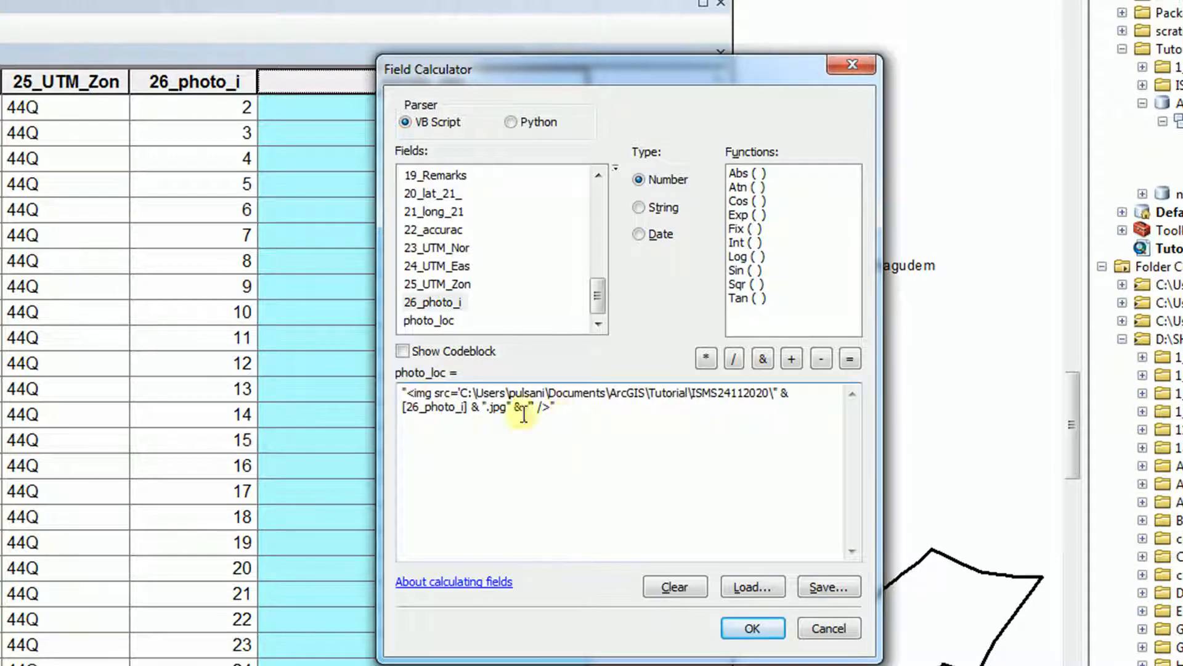
Run the photo_loc calculation, then widen the photo_loc column and the table window so the full image paths fit.
{"action": "left_click", "coordinate": [753, 627]}
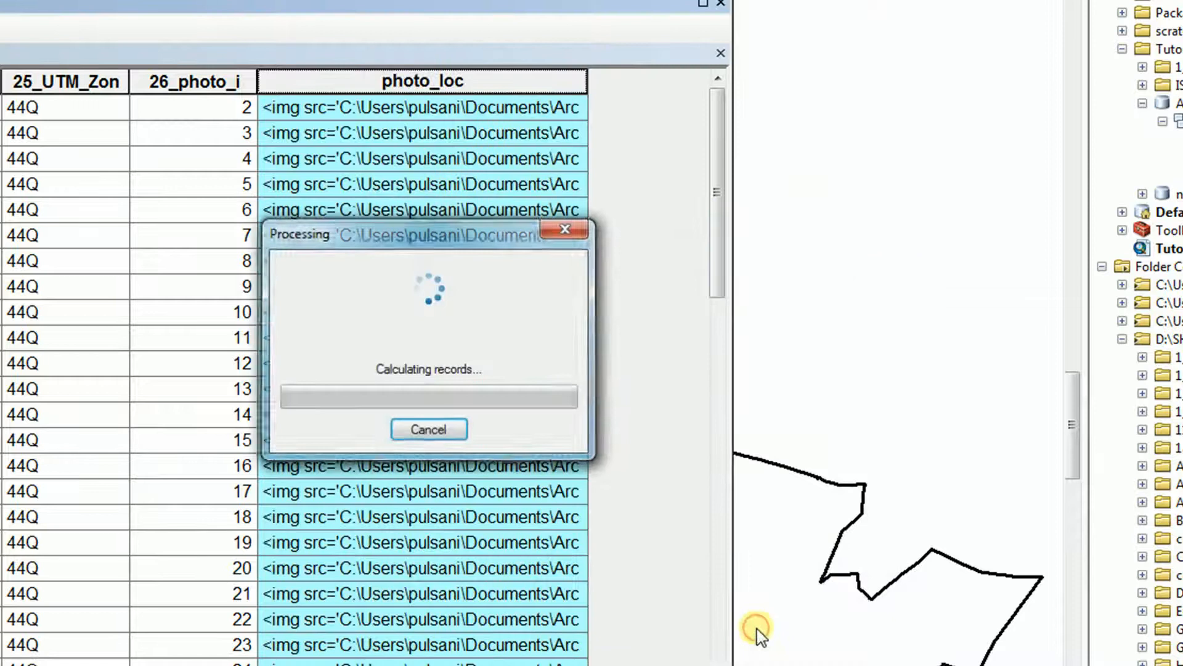
{"action": "left_click_drag", "start_coordinate": [587, 81], "coordinate": [684, 87]}
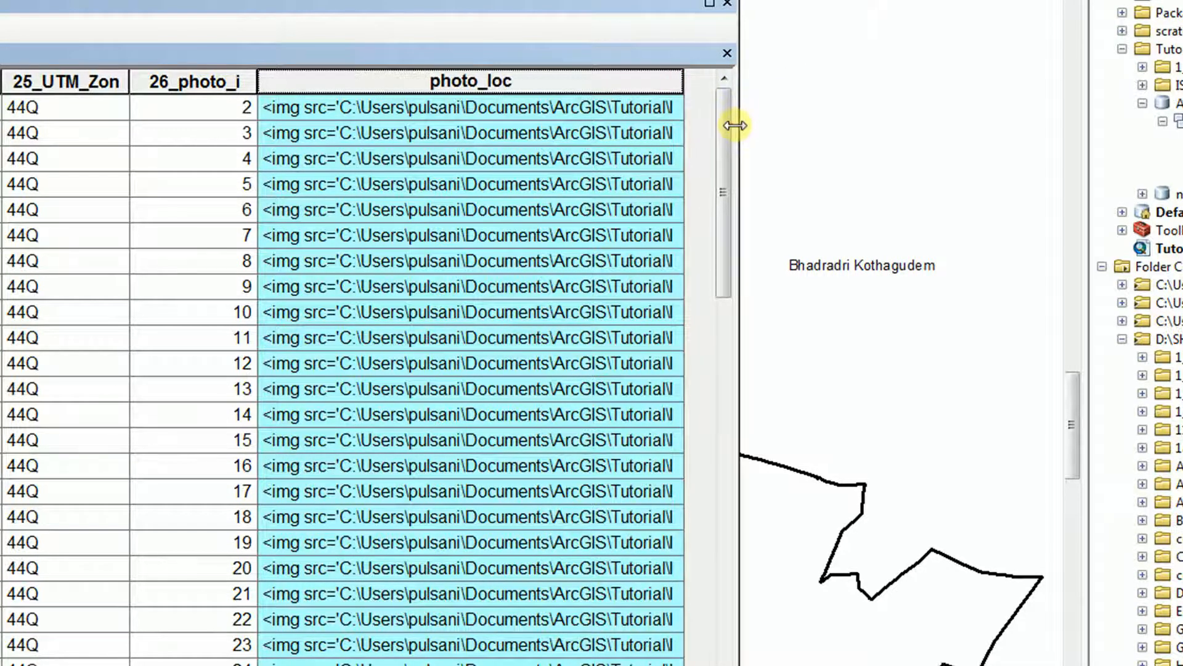
{"action": "left_click_drag", "start_coordinate": [732, 122], "coordinate": [967, 116]}
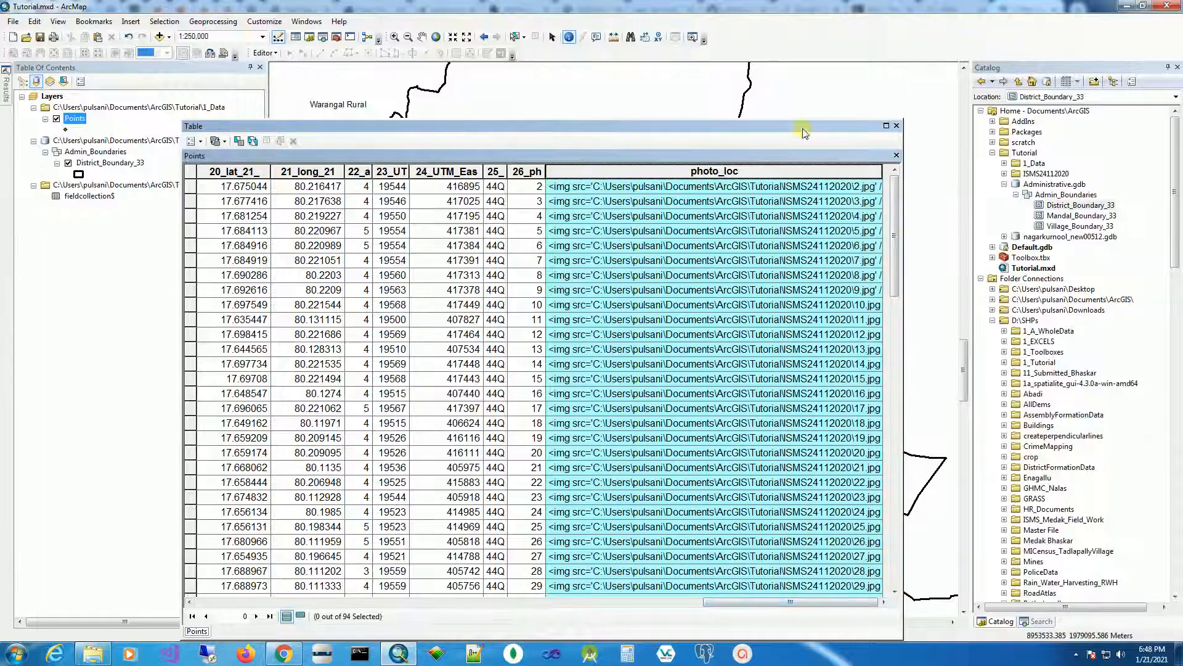
Copy the first record's photo_loc value and paste it into the empty document in Notepad++.
{"action": "left_click", "coordinate": [695, 187]}
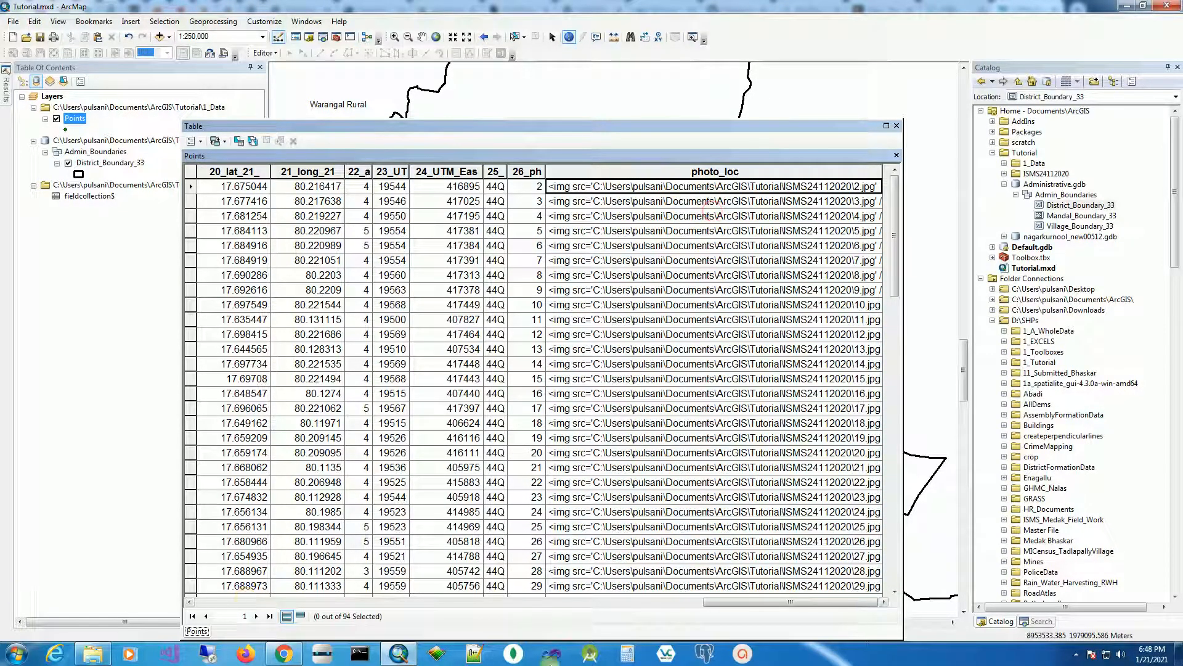
{"action": "left_click", "coordinate": [475, 655]}
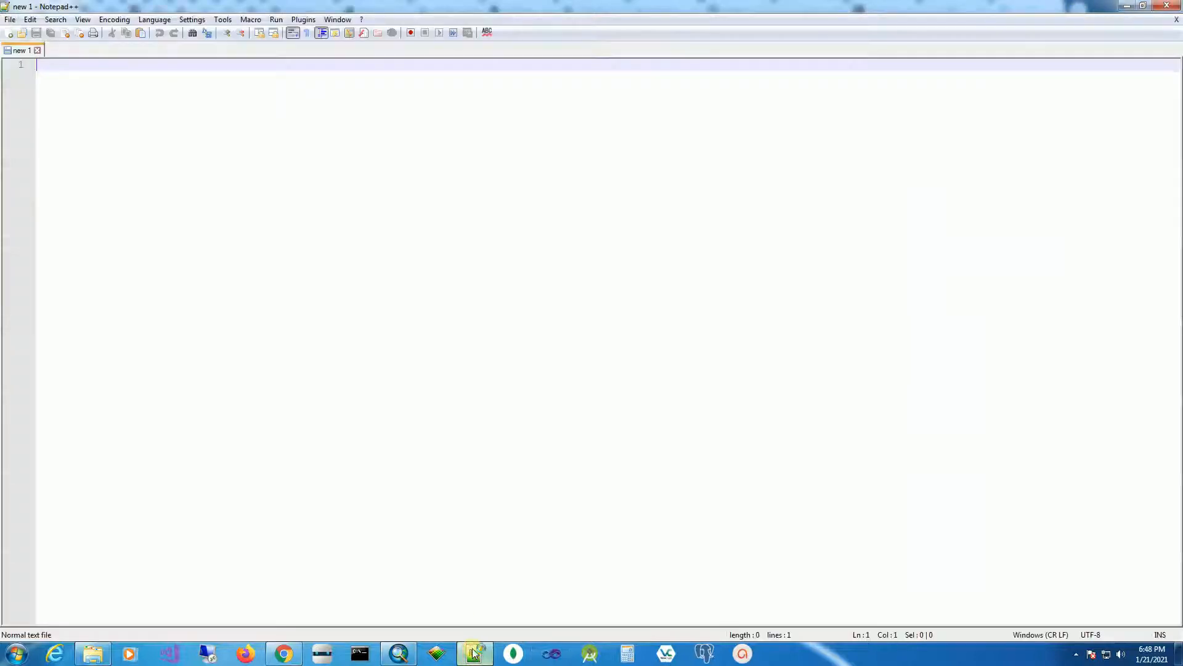
{"action": "right_click", "coordinate": [333, 174]}
{"action": "left_click", "coordinate": [386, 211]}
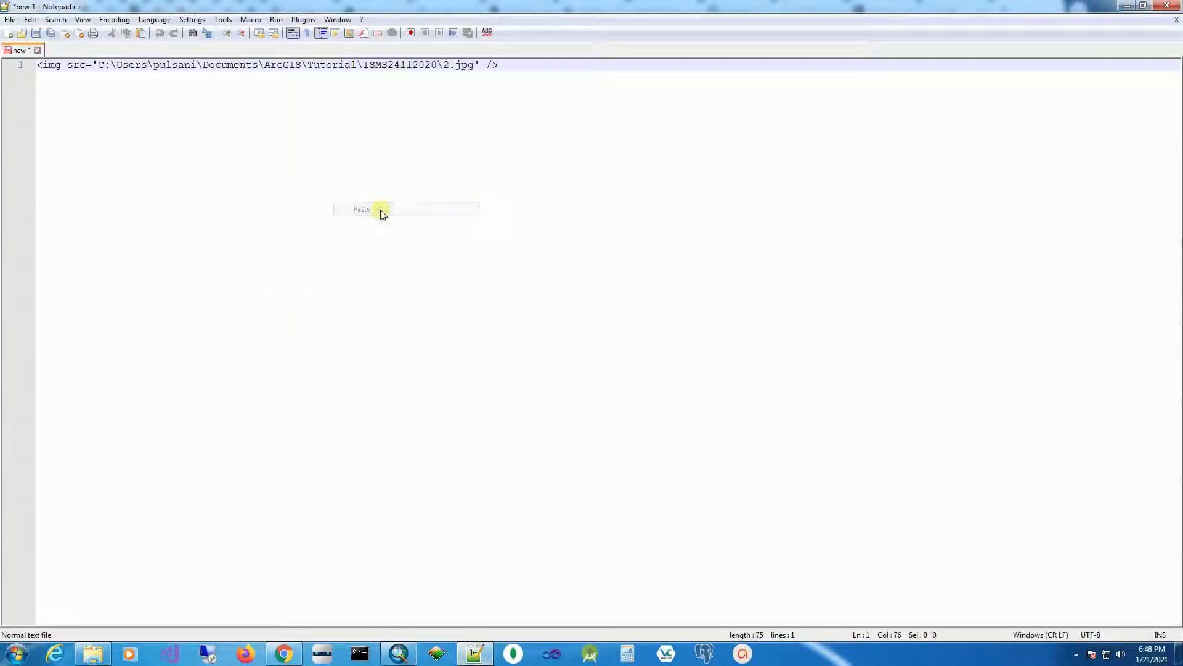
Examine the pasted img tag, its src attribute and the quoted file path, then return to ArcMap.
{"action": "left_click_drag", "start_coordinate": [38, 68], "coordinate": [505, 65]}
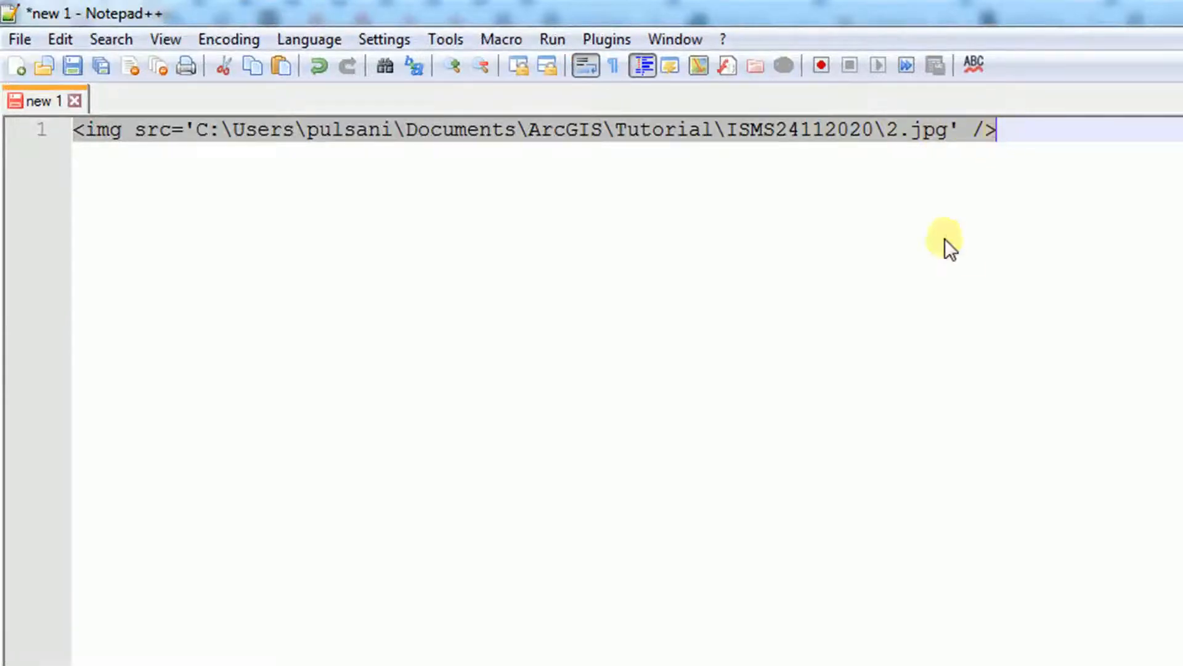
{"action": "left_click", "coordinate": [490, 140]}
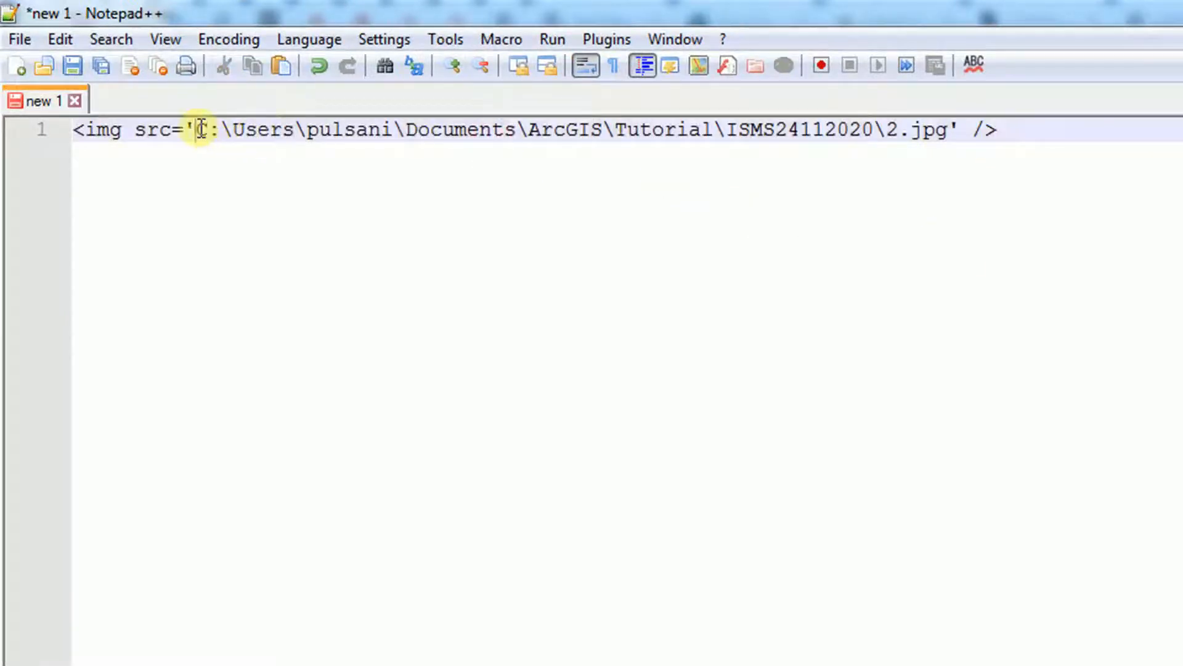
{"action": "left_click_drag", "start_coordinate": [202, 131], "coordinate": [947, 132]}
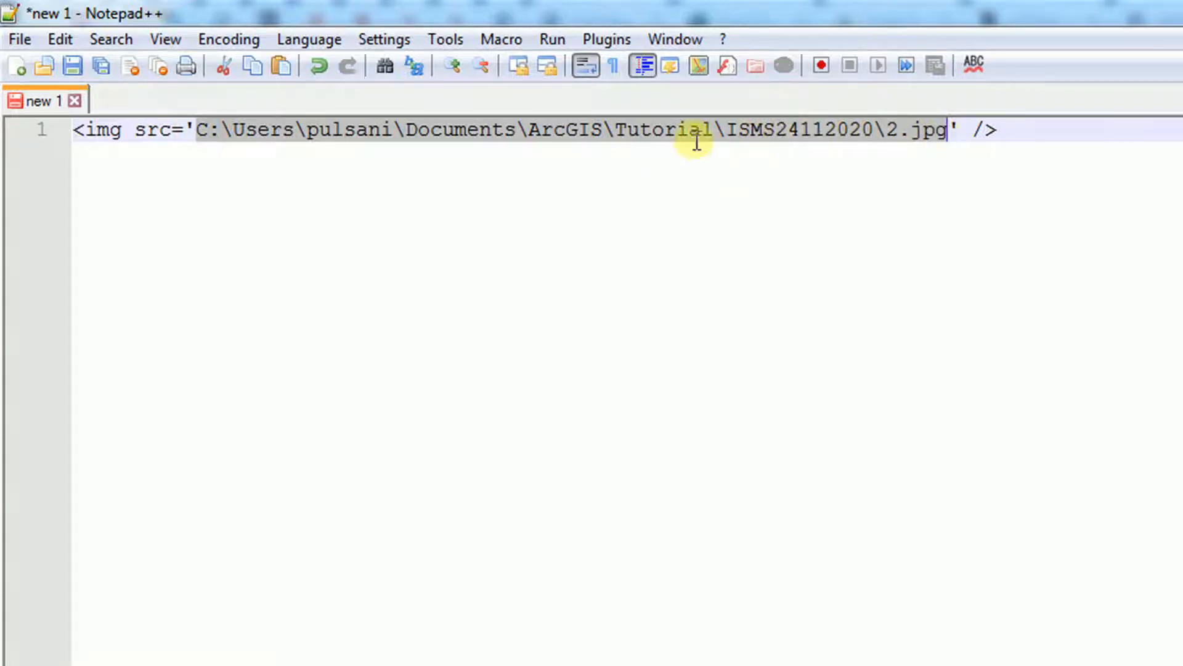
{"action": "double_click", "coordinate": [91, 137]}
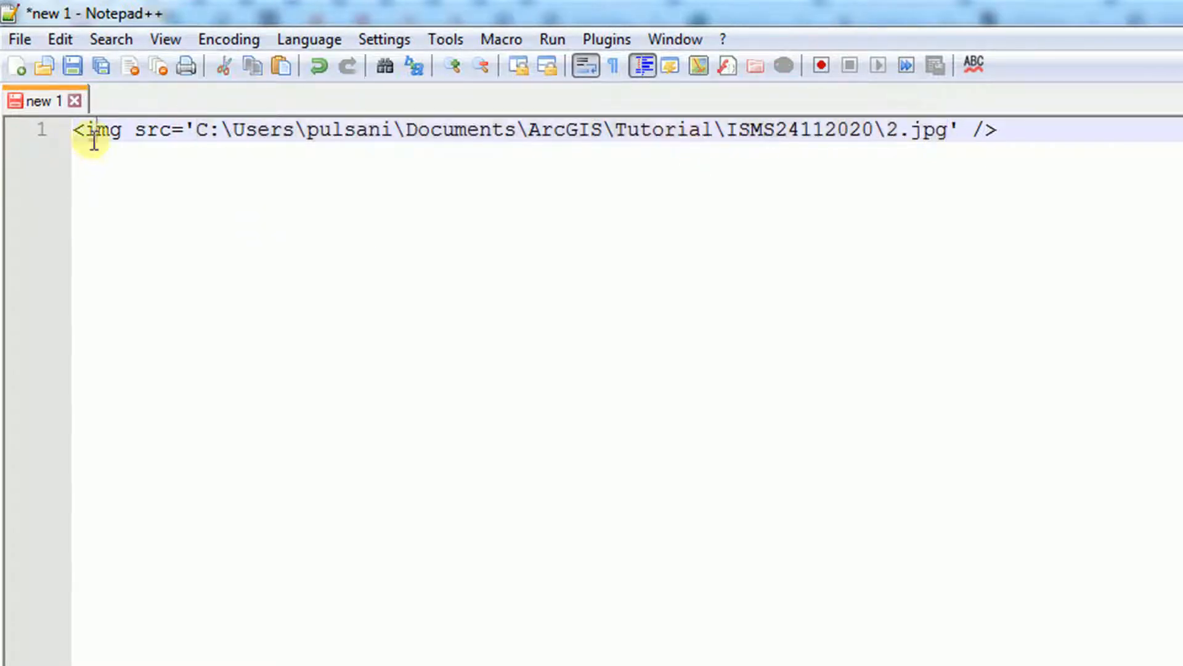
{"action": "double_click", "coordinate": [152, 131]}
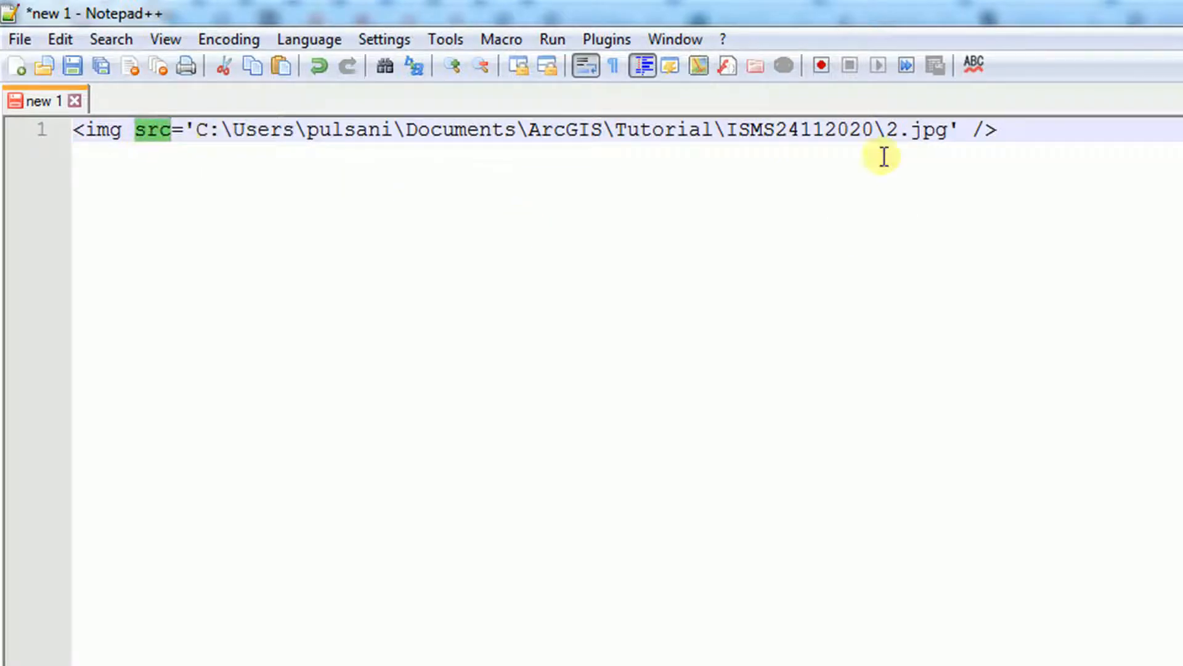
{"action": "left_click", "coordinate": [209, 664]}
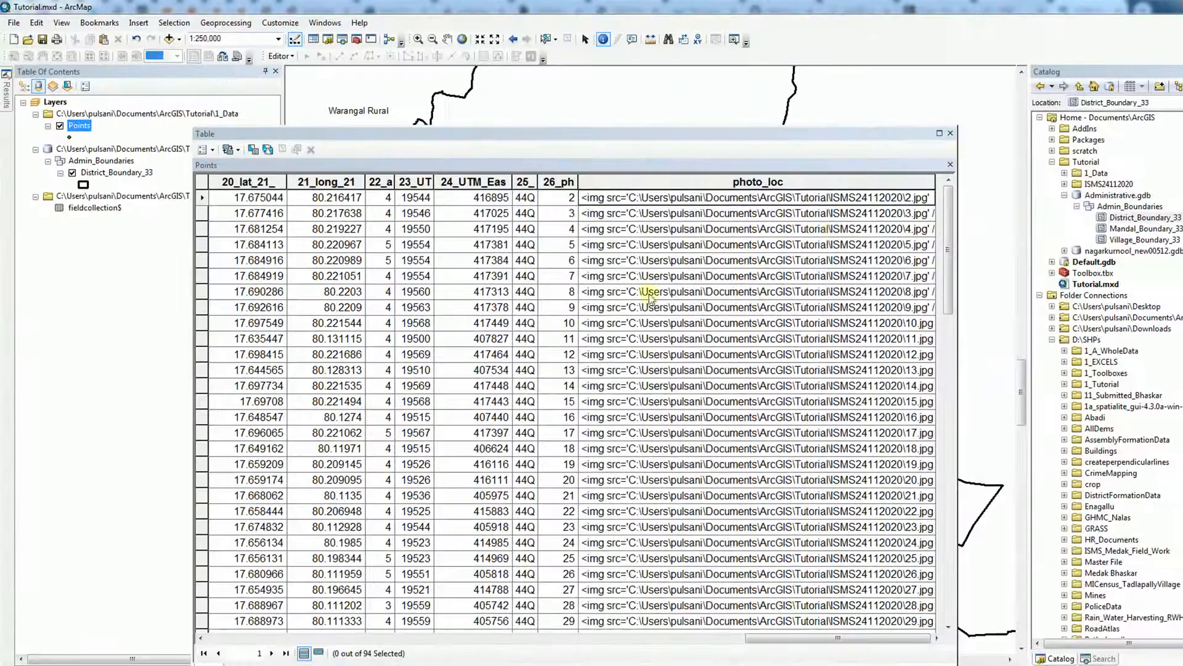
Close the attribute table, view the HTML popup of a point in Mahabubabad down to its photo, and close the popup.
{"action": "left_click", "coordinate": [951, 134]}
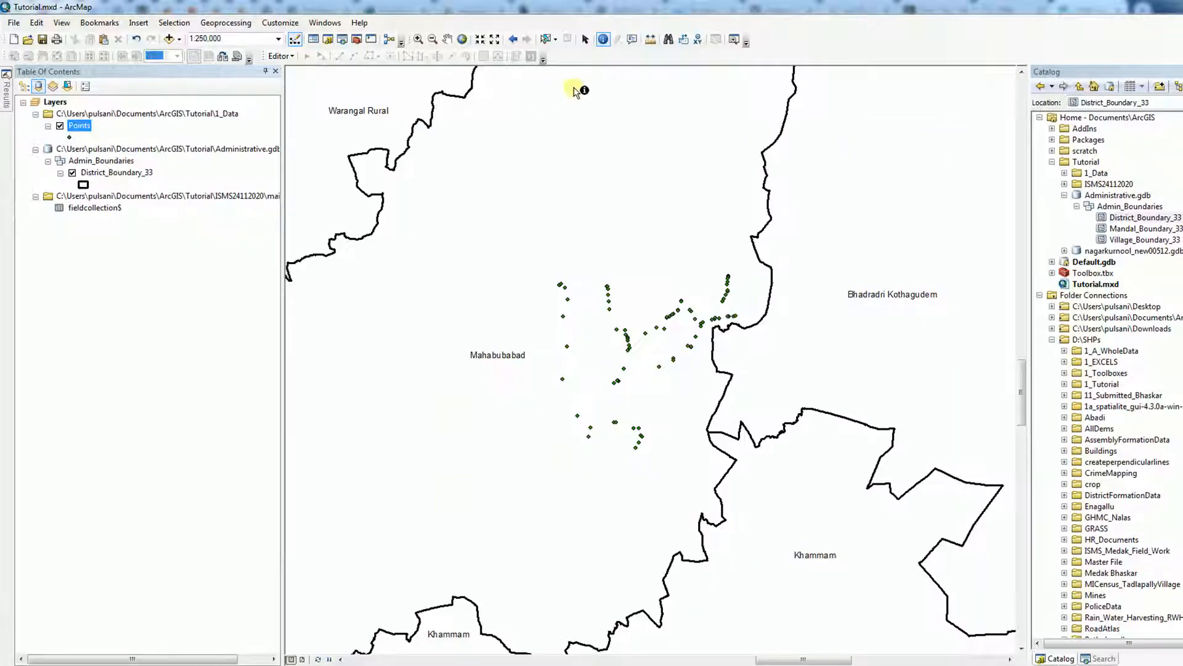
{"action": "left_click", "coordinate": [633, 41]}
{"action": "left_click", "coordinate": [609, 301]}
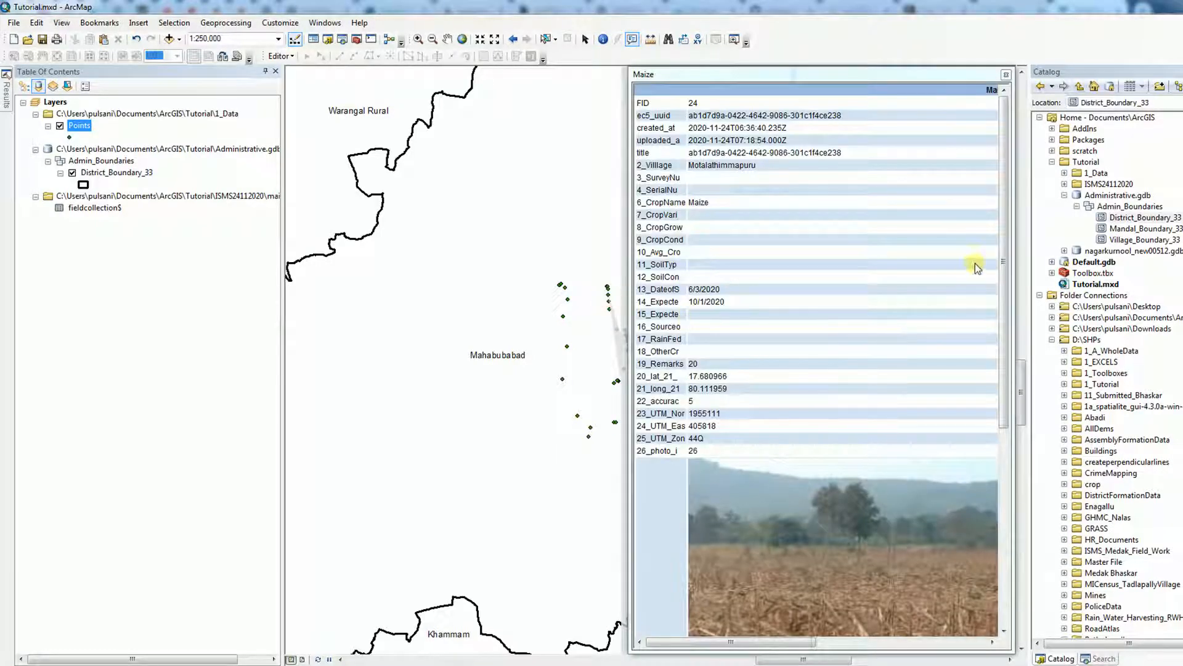
{"action": "left_click_drag", "start_coordinate": [1003, 255], "coordinate": [1003, 465]}
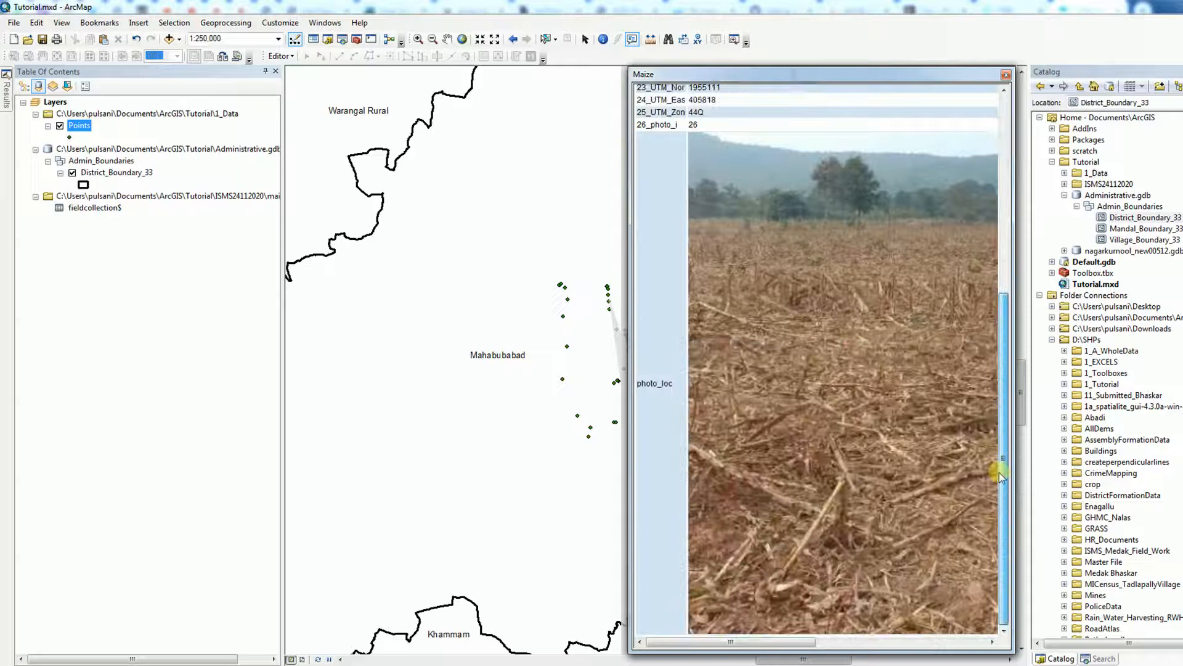
{"action": "left_click_drag", "start_coordinate": [787, 643], "coordinate": [767, 656]}
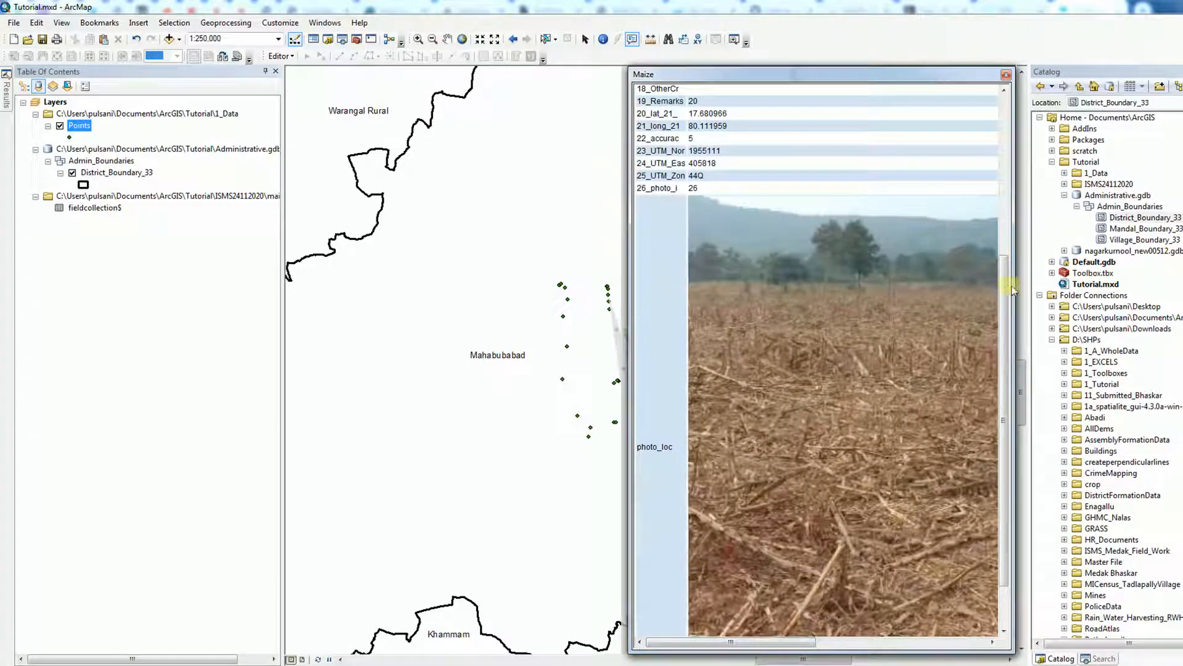
{"action": "left_click_drag", "start_coordinate": [1004, 289], "coordinate": [1004, 391]}
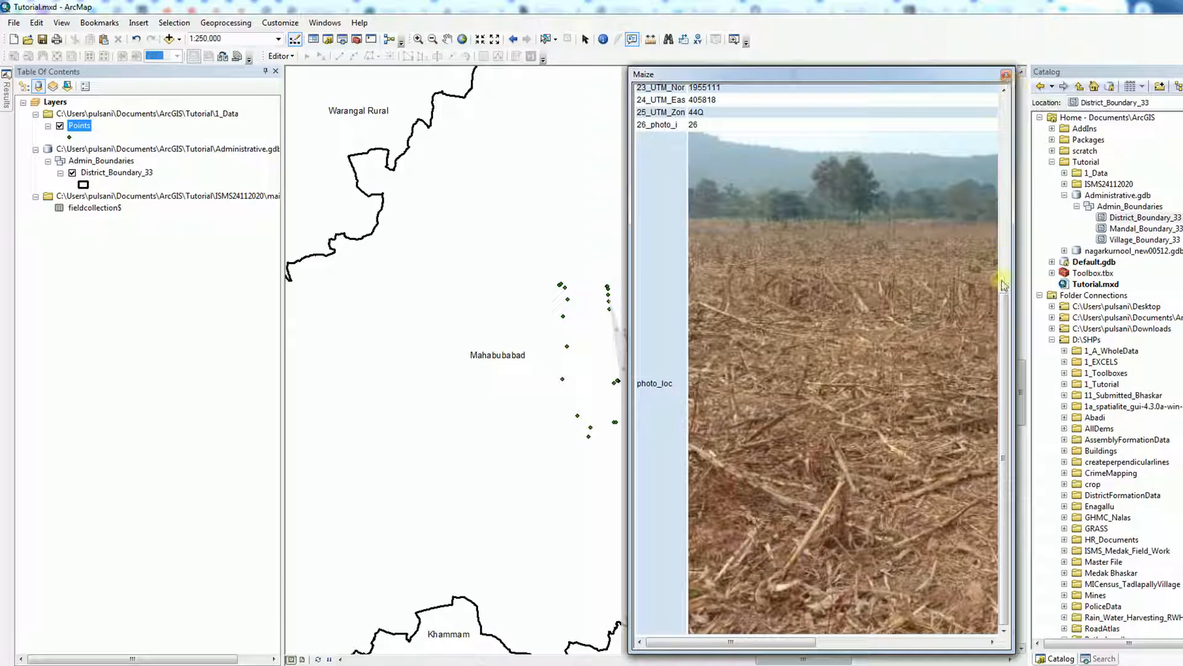
{"action": "left_click_drag", "start_coordinate": [1003, 302], "coordinate": [1007, 77]}
{"action": "left_click", "coordinate": [1006, 75]}
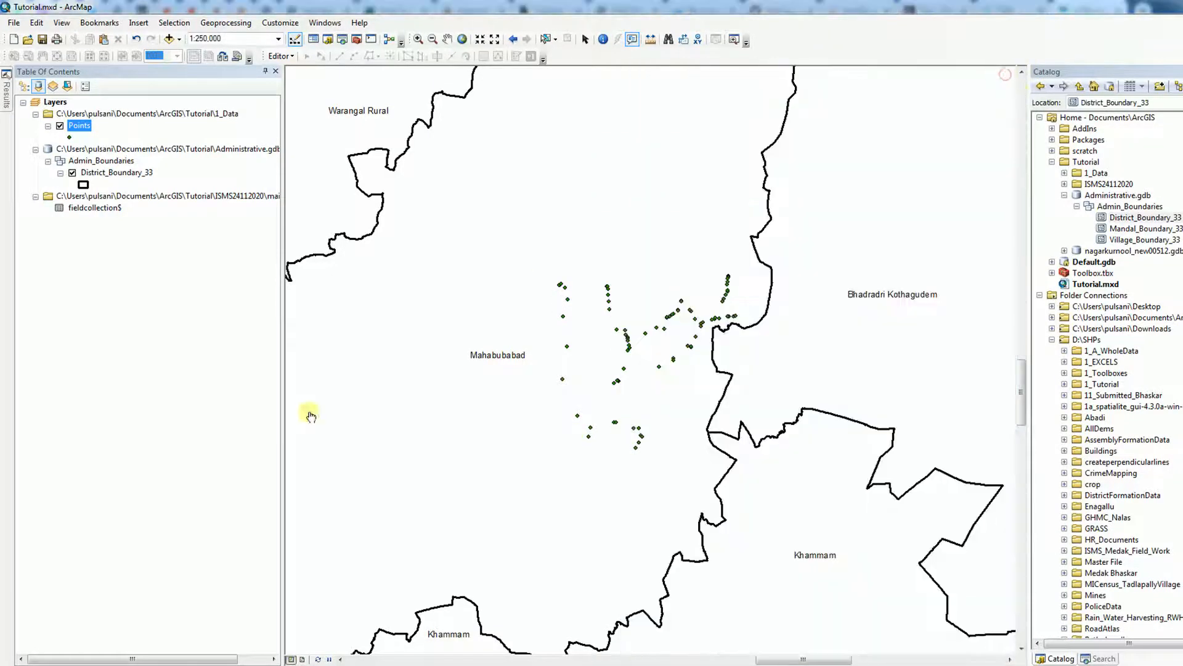
Open the Points attribute table and start the Field Calculator on the photo_loc field.
{"action": "right_click", "coordinate": [80, 128]}
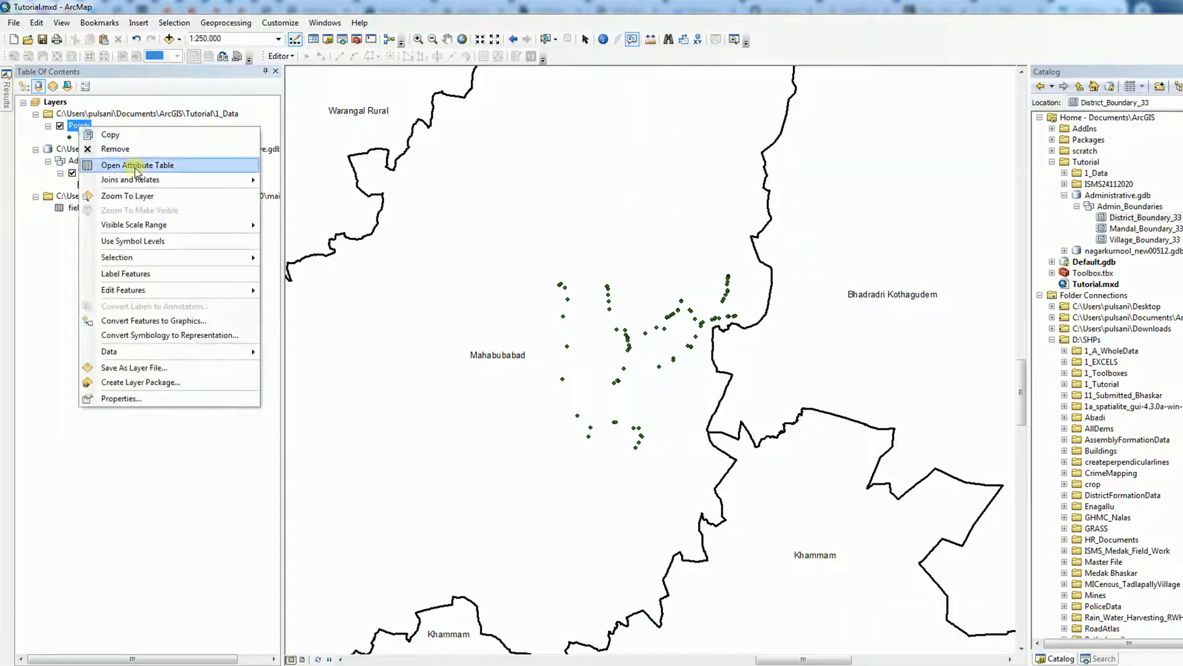
{"action": "left_click", "coordinate": [136, 166]}
{"action": "left_click_drag", "start_coordinate": [350, 640], "coordinate": [883, 655]}
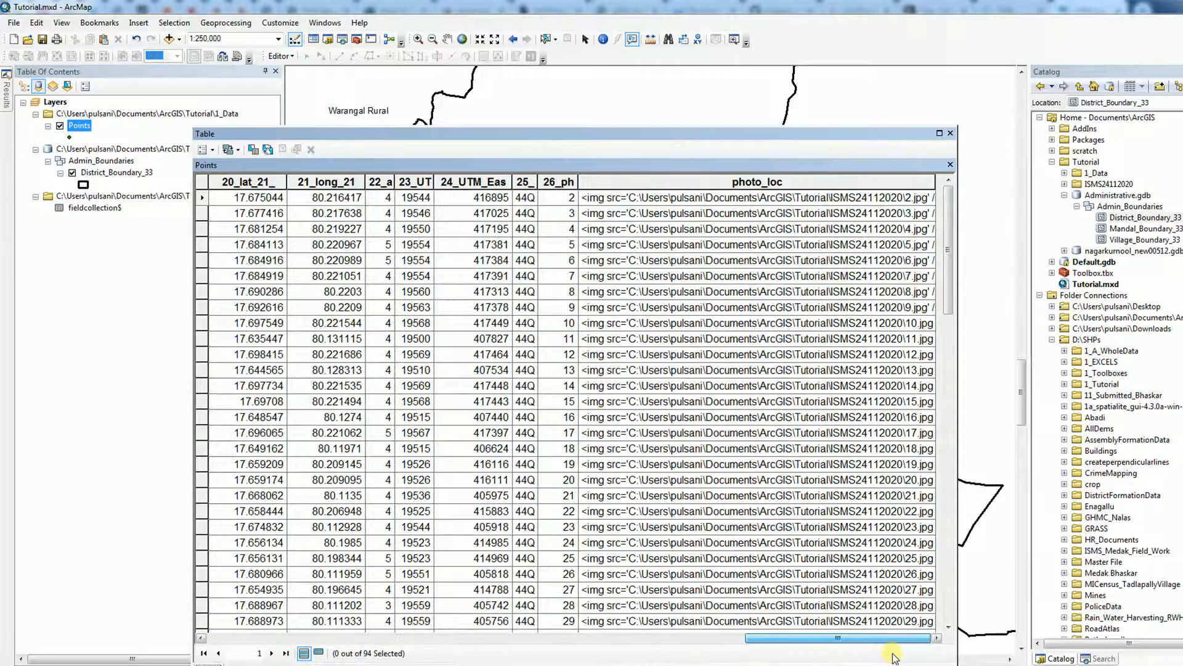
{"action": "right_click", "coordinate": [685, 180]}
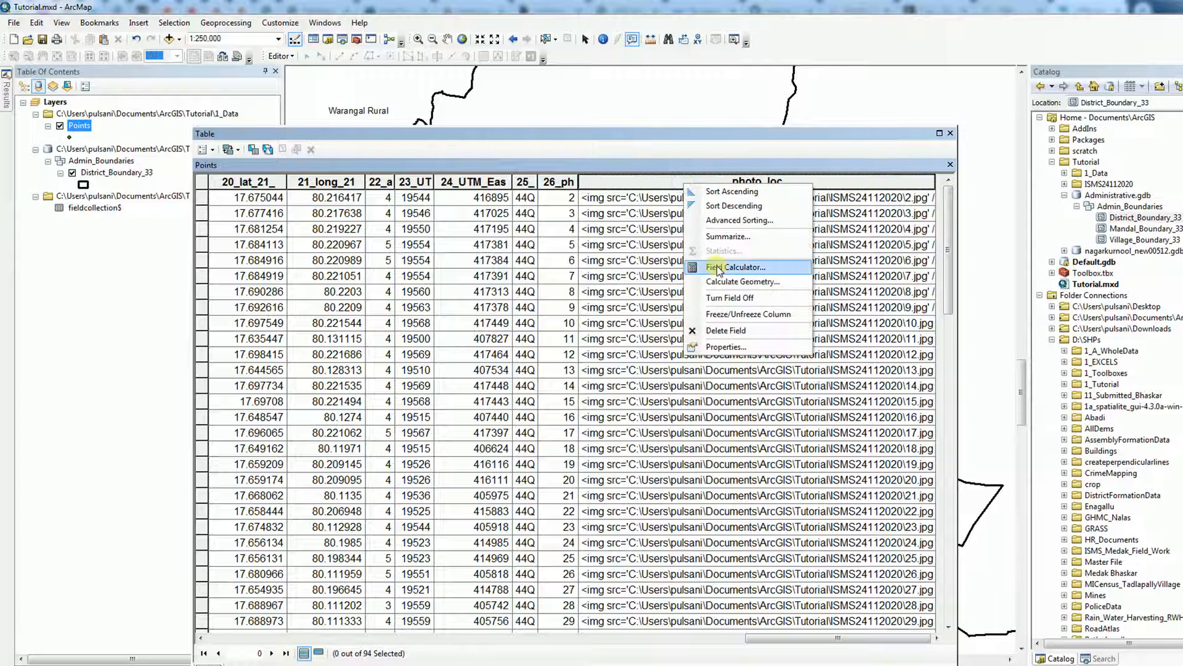
{"action": "left_click", "coordinate": [719, 269]}
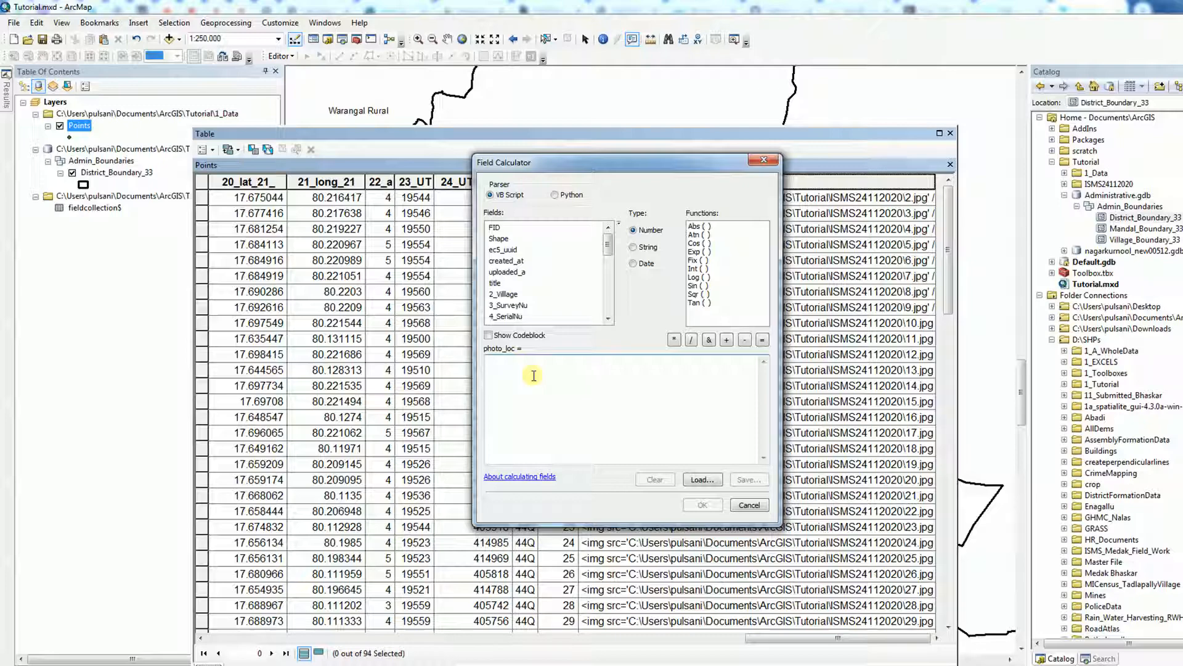
Copy the whole img tag from Notepad++ and paste it into the photo_loc expression in ArcMap's Field Calculator.
{"action": "key", "text": "alt+Tab"}
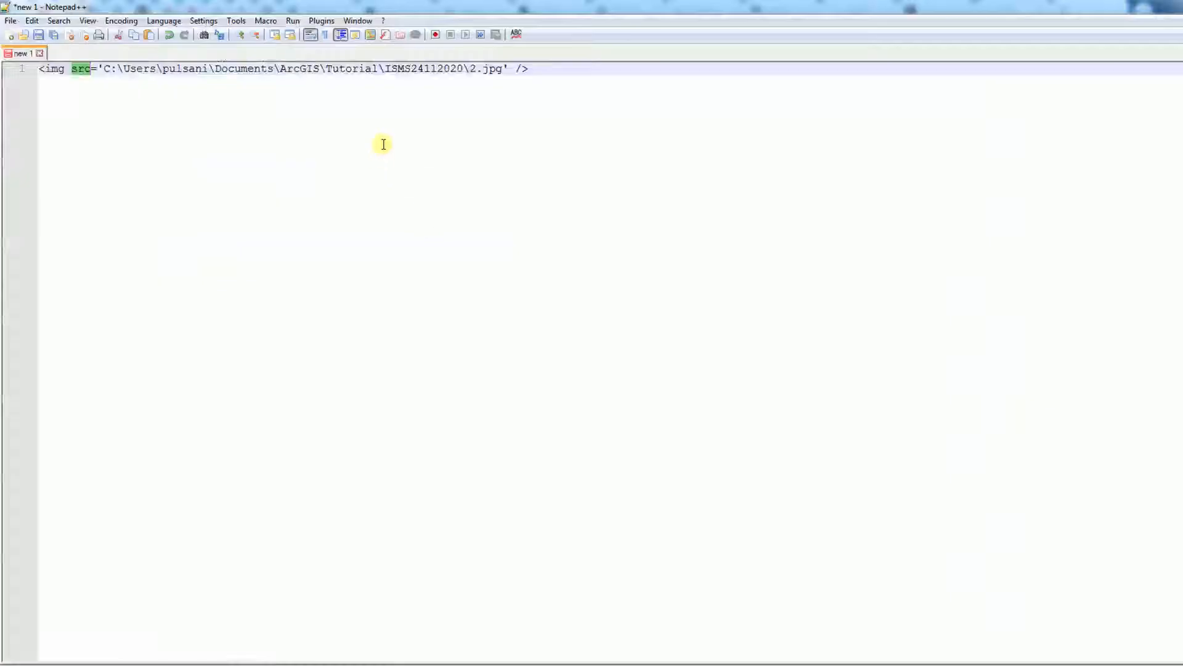
{"action": "left_click_drag", "start_coordinate": [554, 71], "coordinate": [24, 69]}
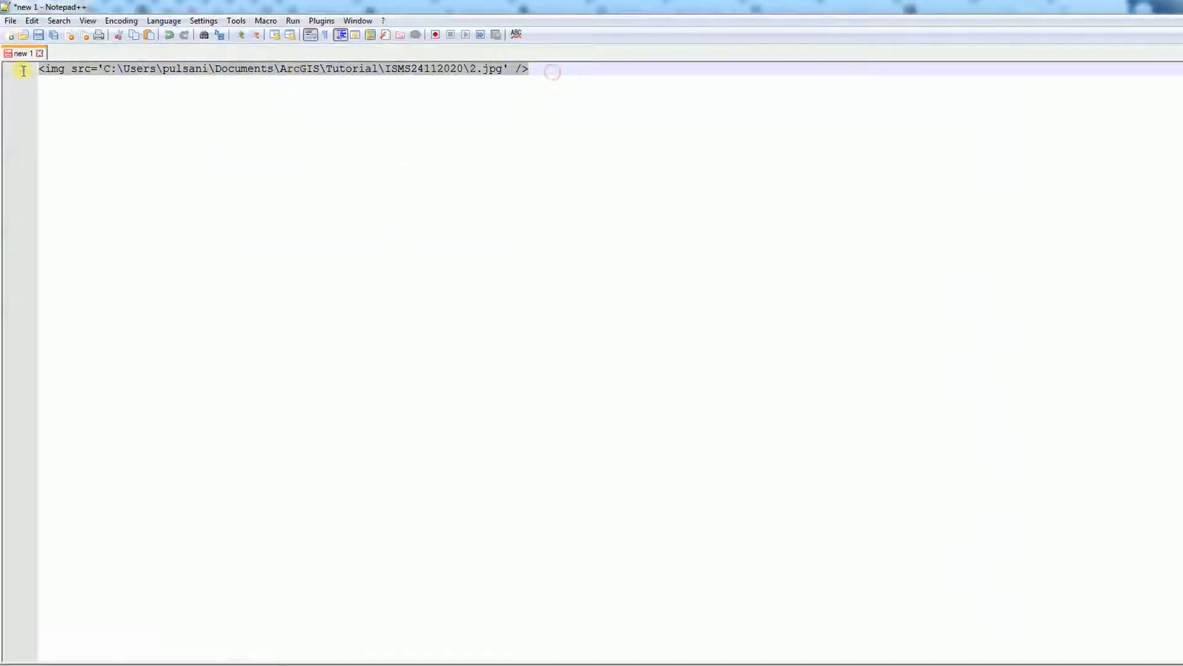
{"action": "right_click", "coordinate": [84, 69]}
{"action": "left_click", "coordinate": [136, 95]}
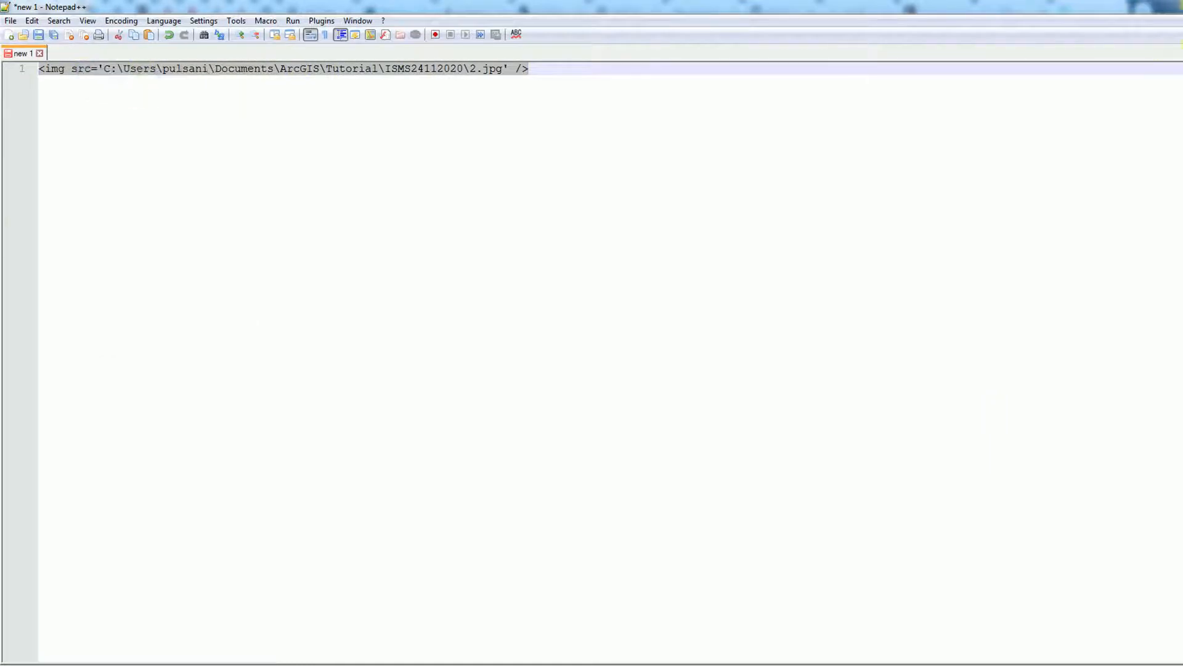
{"action": "key", "text": "alt+Tab"}
{"action": "right_click", "coordinate": [598, 373]}
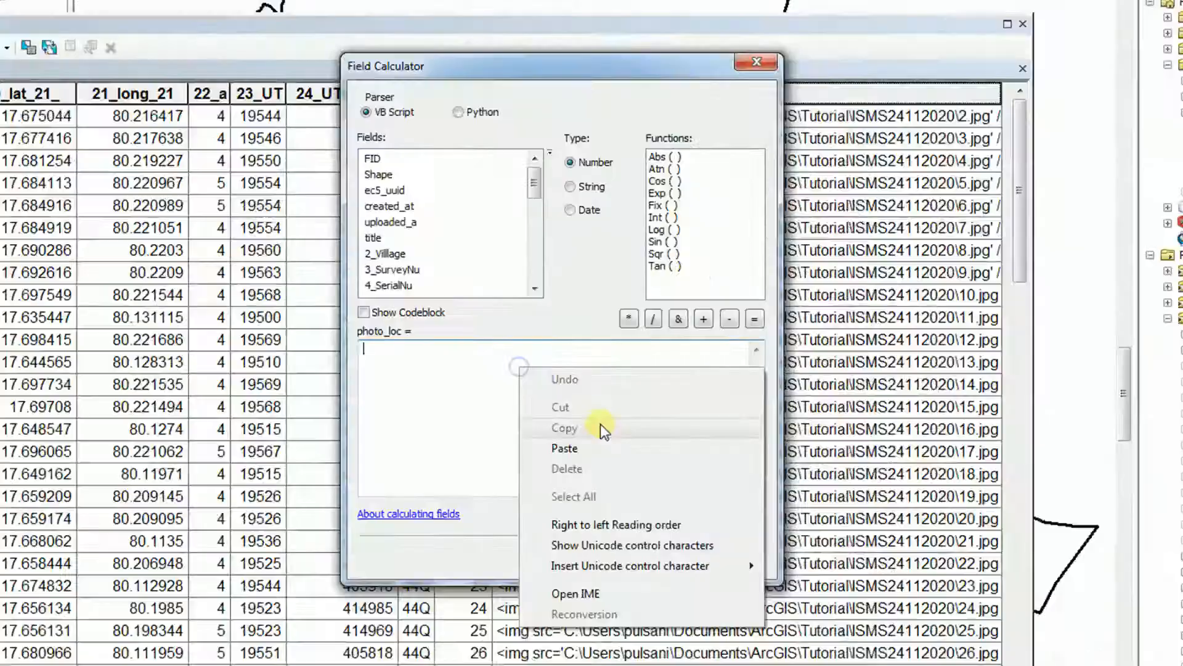
{"action": "left_click", "coordinate": [564, 461]}
Enclose the img tag in double quotes and replace the 2 before .jpg with the 26_photo_i field, joined to the quoted parts by &.
{"action": "left_click", "coordinate": [316, 348]}
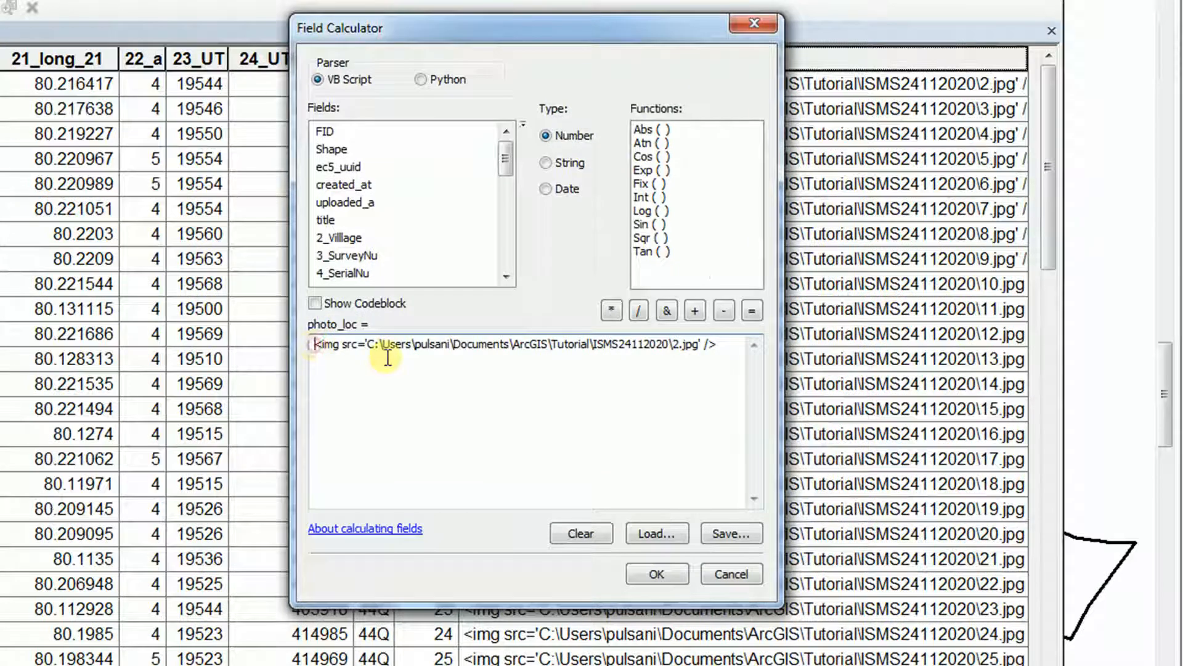
{"action": "type", "text": "\""}
{"action": "left_click", "coordinate": [732, 348]}
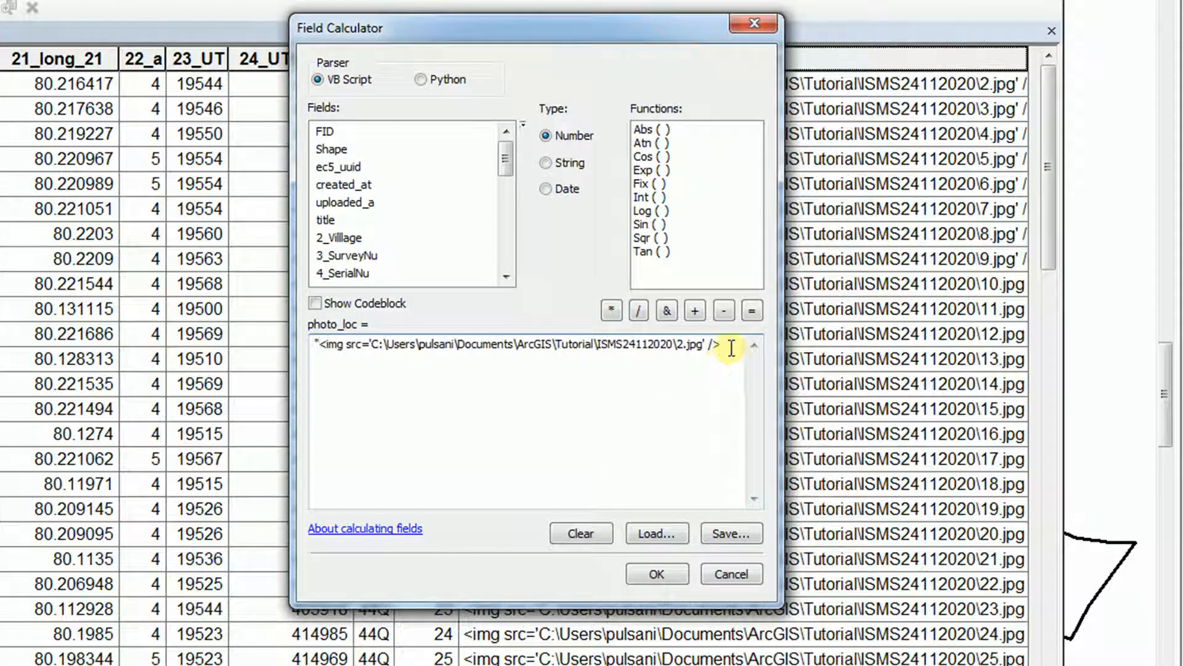
{"action": "type", "text": "\""}
{"action": "left_click", "coordinate": [682, 344]}
{"action": "key", "text": "BackSpace"}
{"action": "type", "text": "\""}
{"action": "type", "text": " \"& &"}
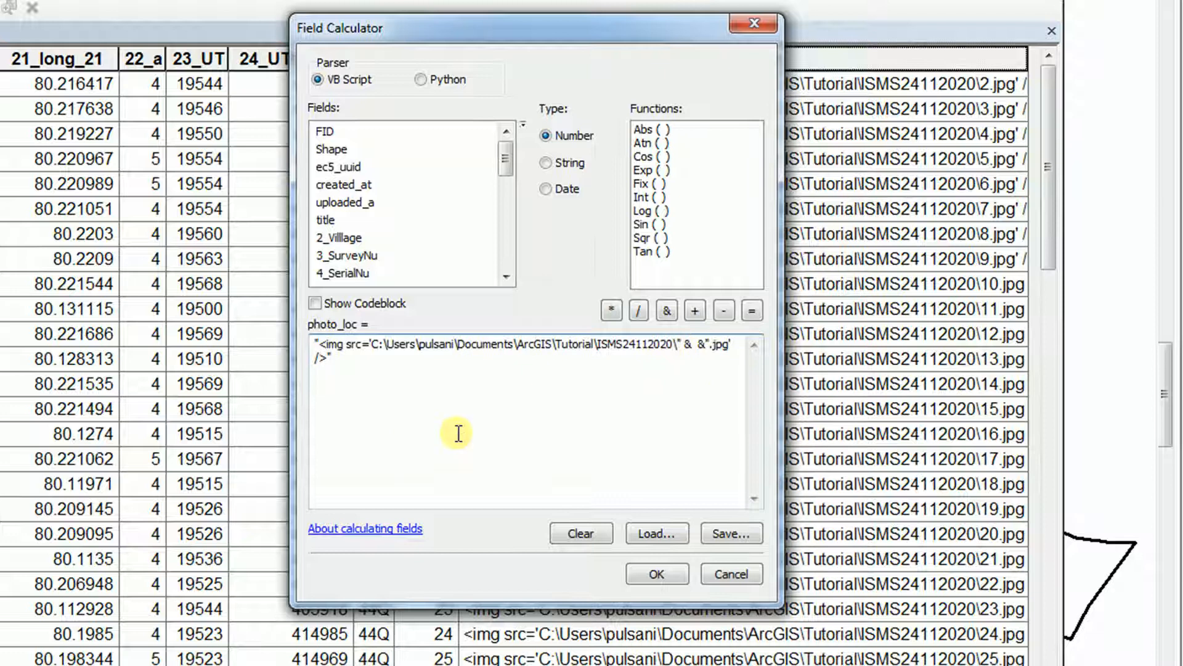
{"action": "left_click_drag", "start_coordinate": [508, 156], "coordinate": [505, 247]}
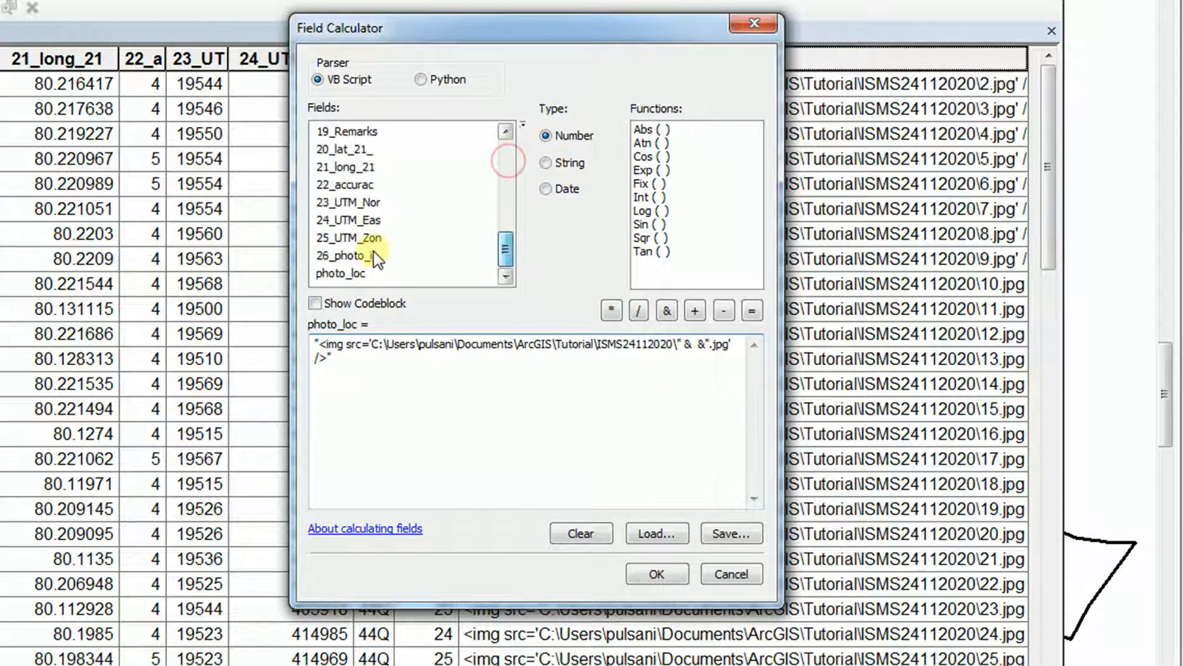
{"action": "double_click", "coordinate": [344, 255]}
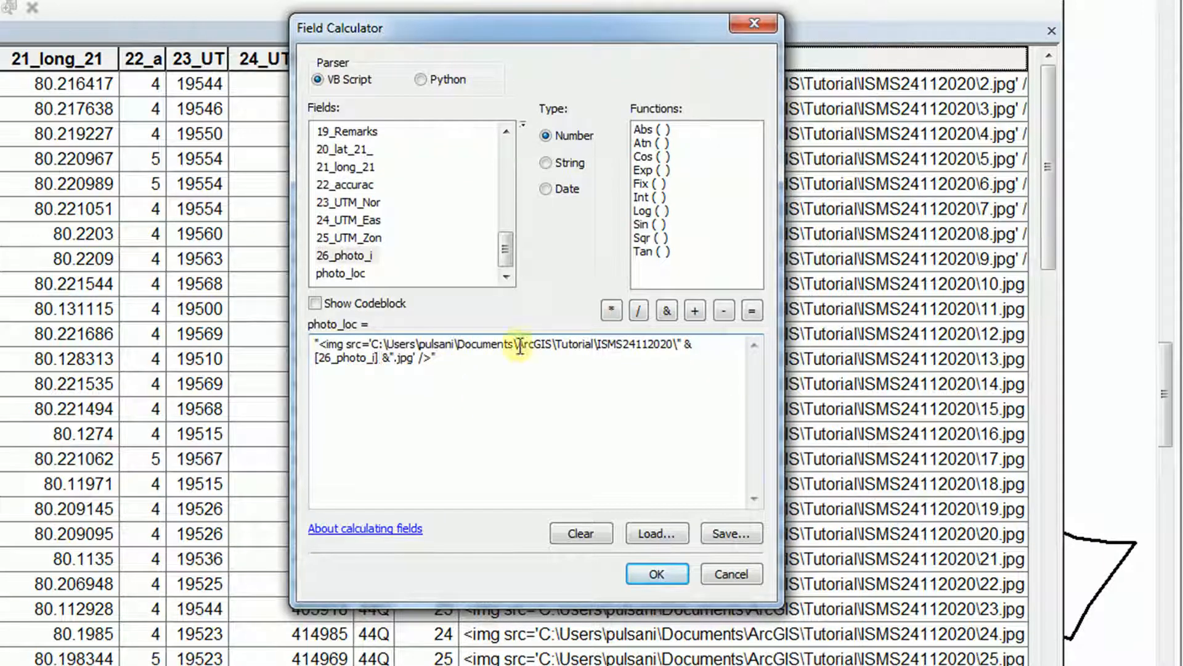
Add the attribute width='300px' to the img tag before src in the photo_loc expression.
{"action": "left_click", "coordinate": [346, 346]}
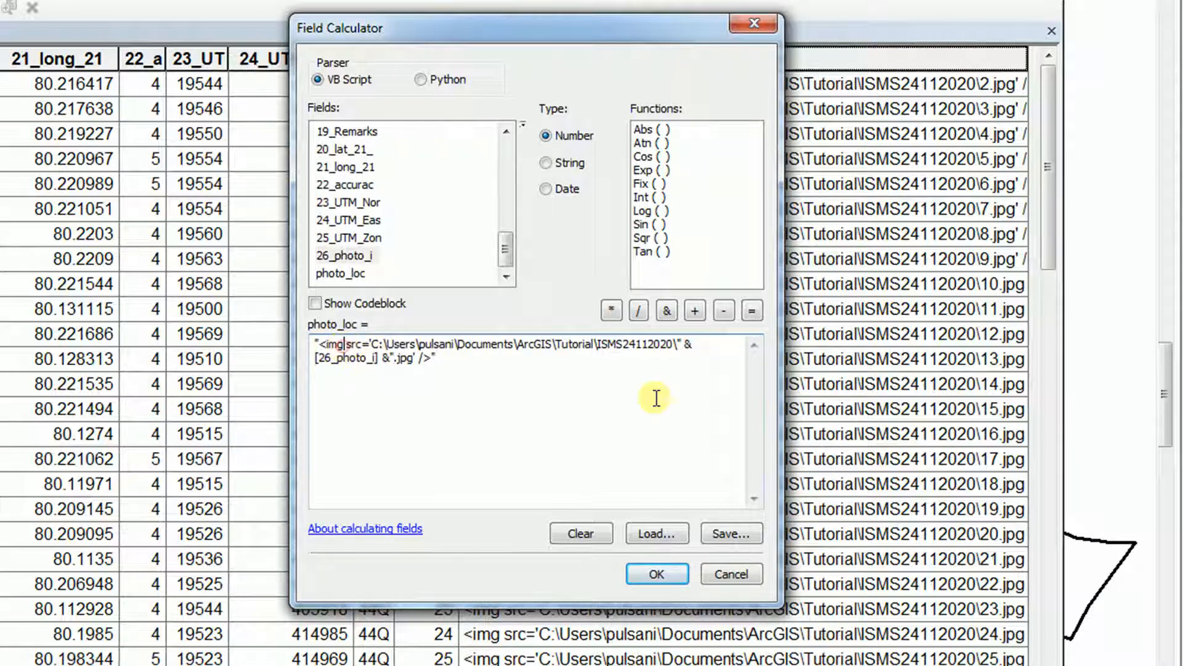
{"action": "type", "text": "width"}
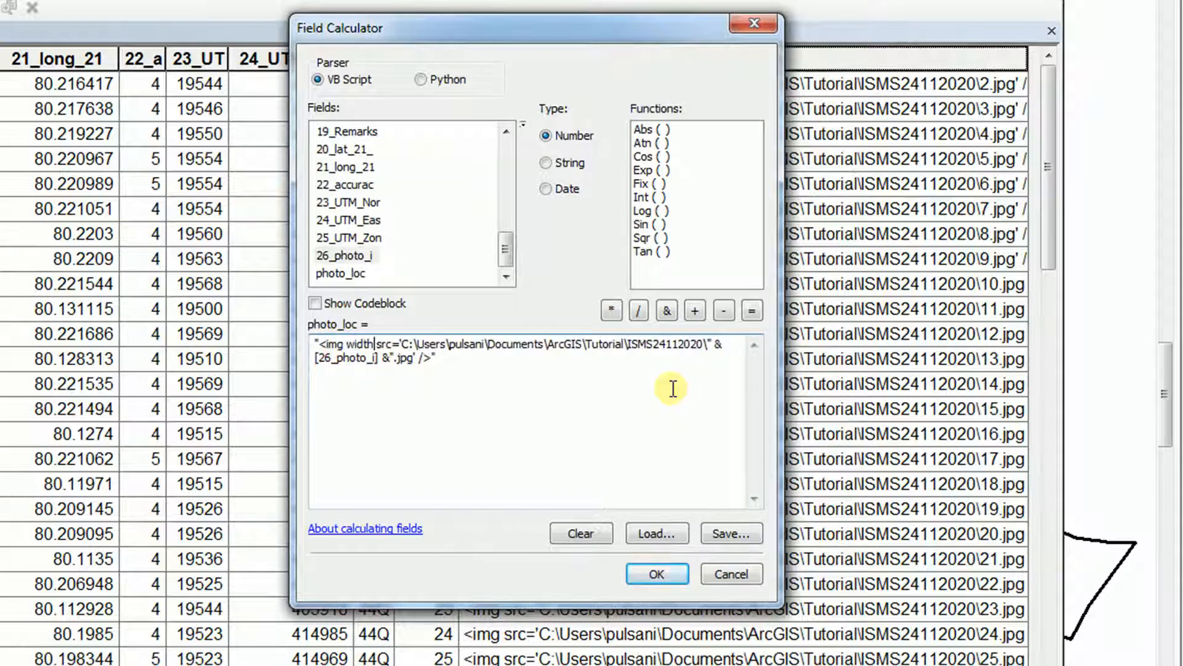
{"action": "type", "text": "= "}
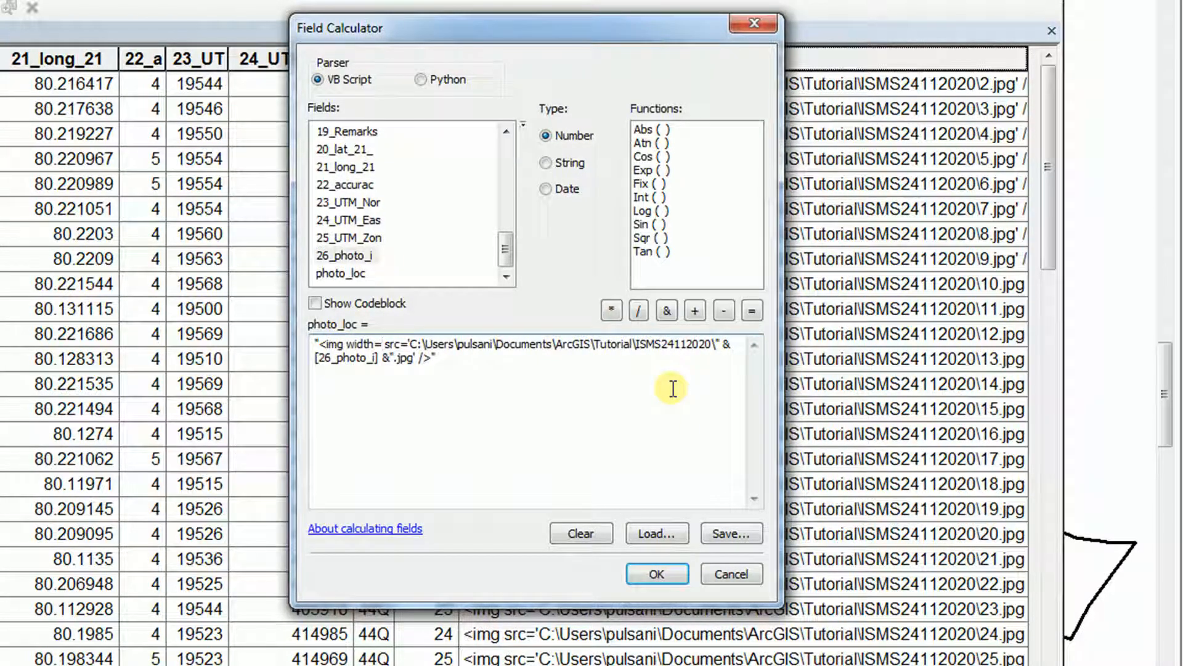
{"action": "type", "text": "\""}
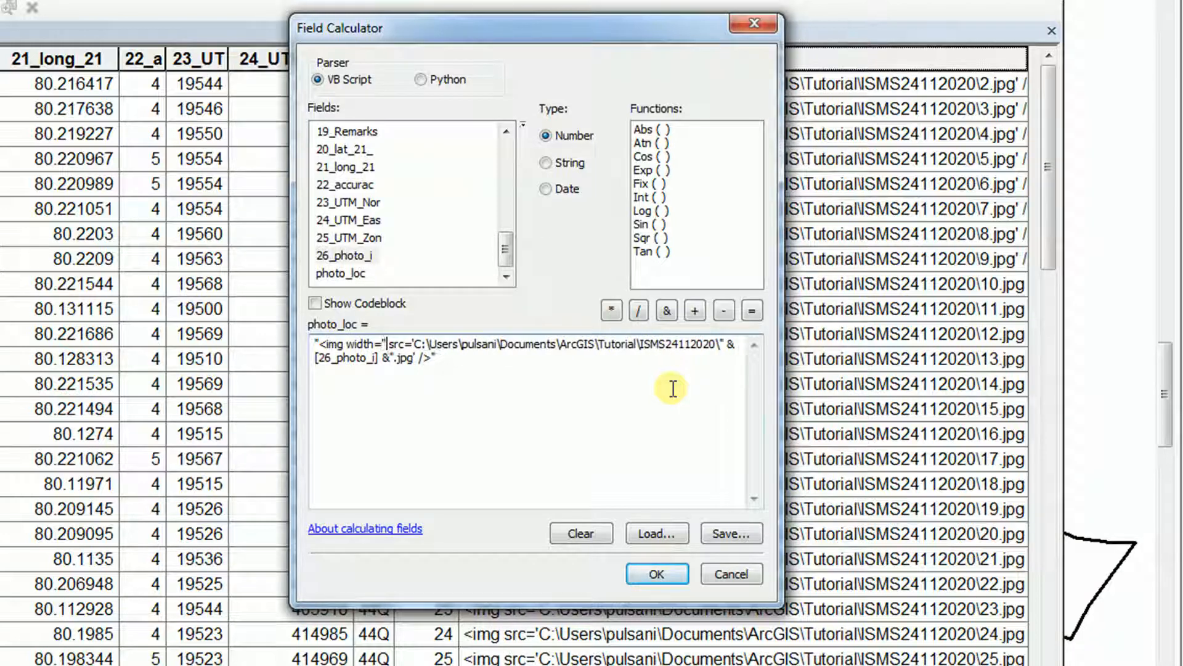
{"action": "type", "text": "300"}
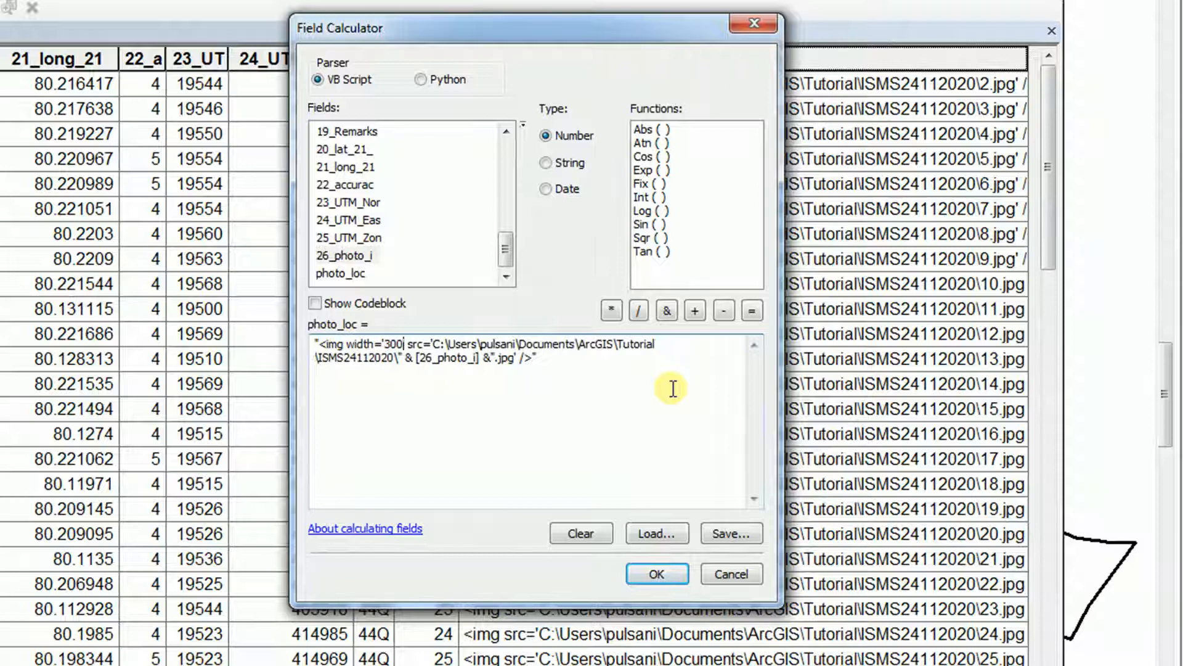
{"action": "type", "text": "px"}
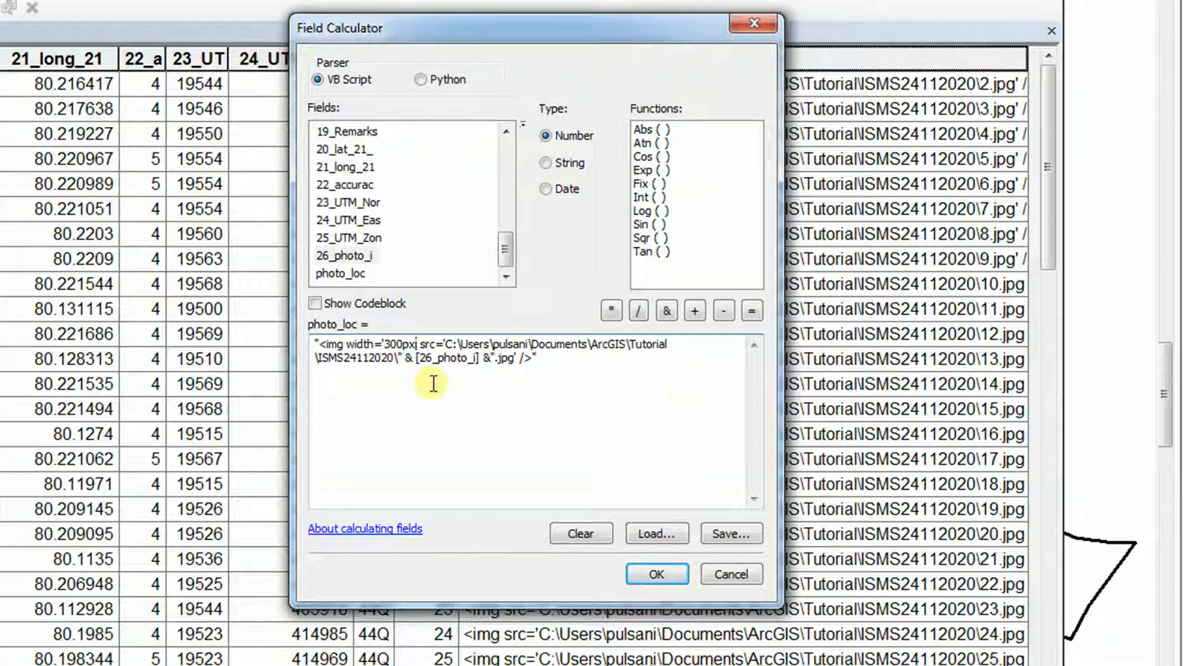
Copy the complete photo_loc expression into line 3 of the Notepad++ file, below the original img tag, and highlight its width attribute.
{"action": "left_click_drag", "start_coordinate": [540, 359], "coordinate": [270, 335]}
{"action": "right_click", "coordinate": [410, 356]}
{"action": "left_click", "coordinate": [457, 424]}
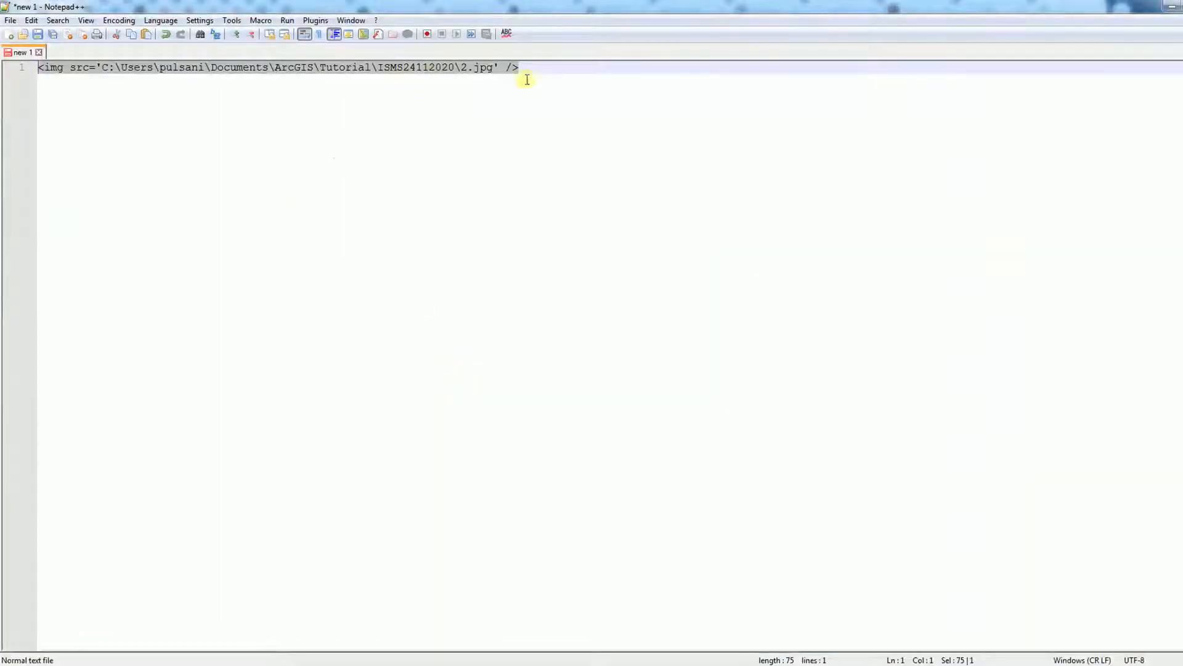
{"action": "left_click", "coordinate": [527, 80]}
{"action": "key", "text": "Return"}
{"action": "key", "text": "Return"}
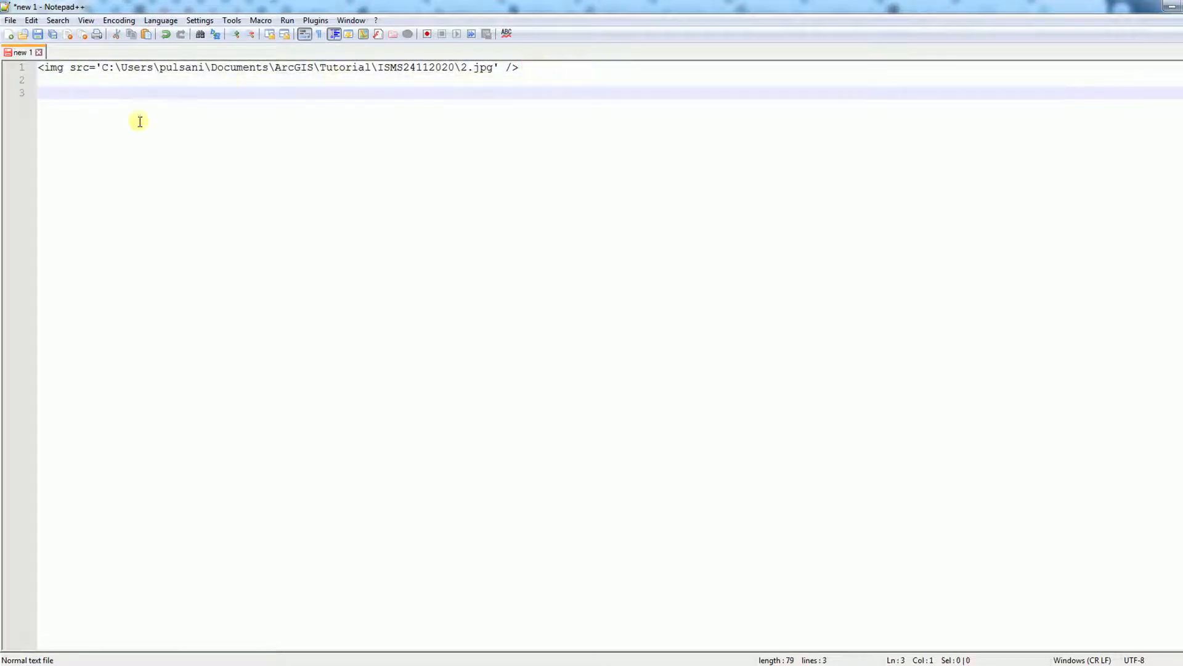
{"action": "right_click", "coordinate": [113, 96]}
{"action": "left_click", "coordinate": [164, 137]}
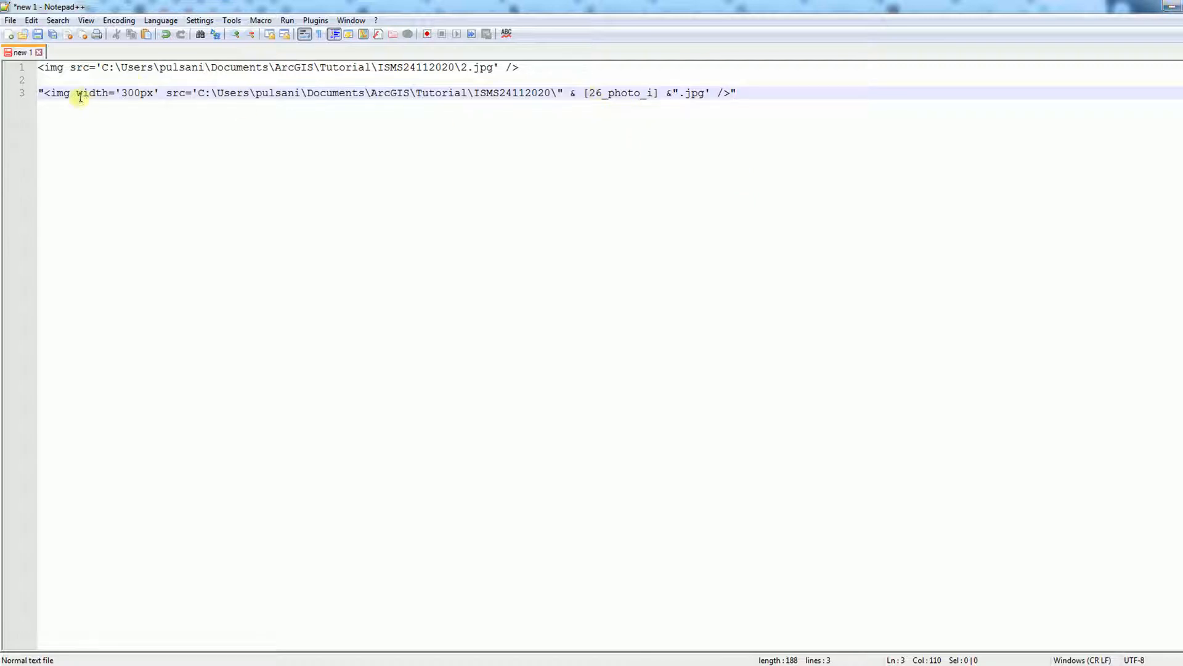
{"action": "left_click_drag", "start_coordinate": [78, 94], "coordinate": [143, 94]}
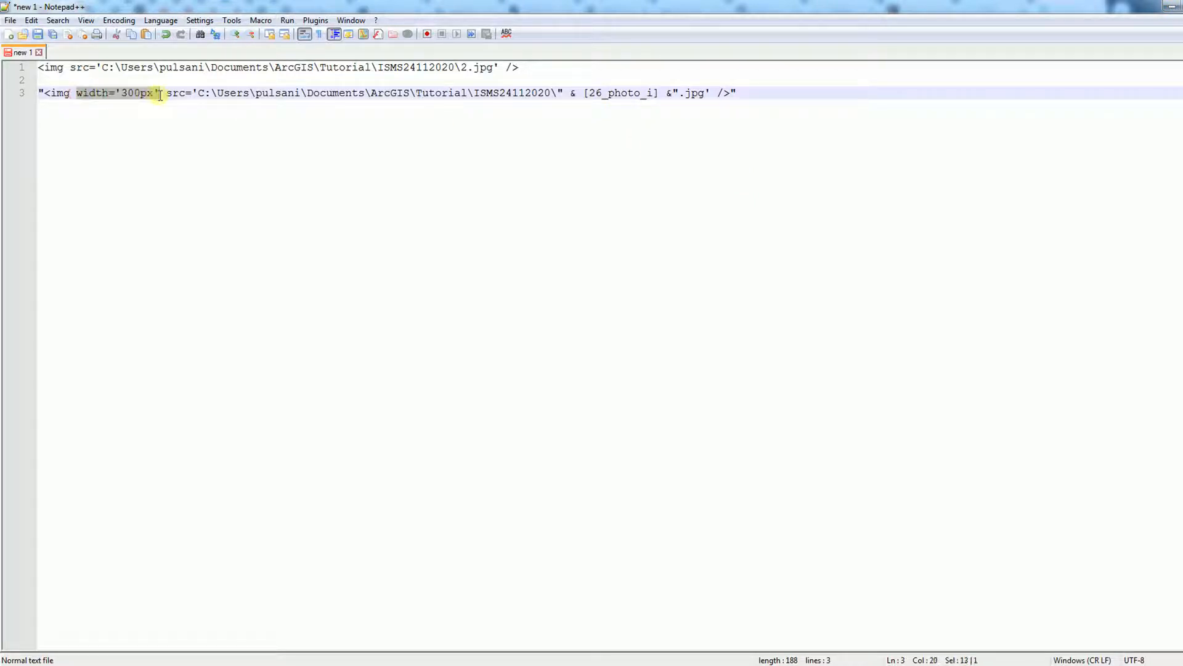
Return to ArcMap and run the Field Calculator with the width='300px' expression to fill photo_loc for all points.
{"action": "left_click", "coordinate": [1171, 12]}
{"action": "key", "text": "ctrl+v"}
{"action": "left_click", "coordinate": [697, 500]}
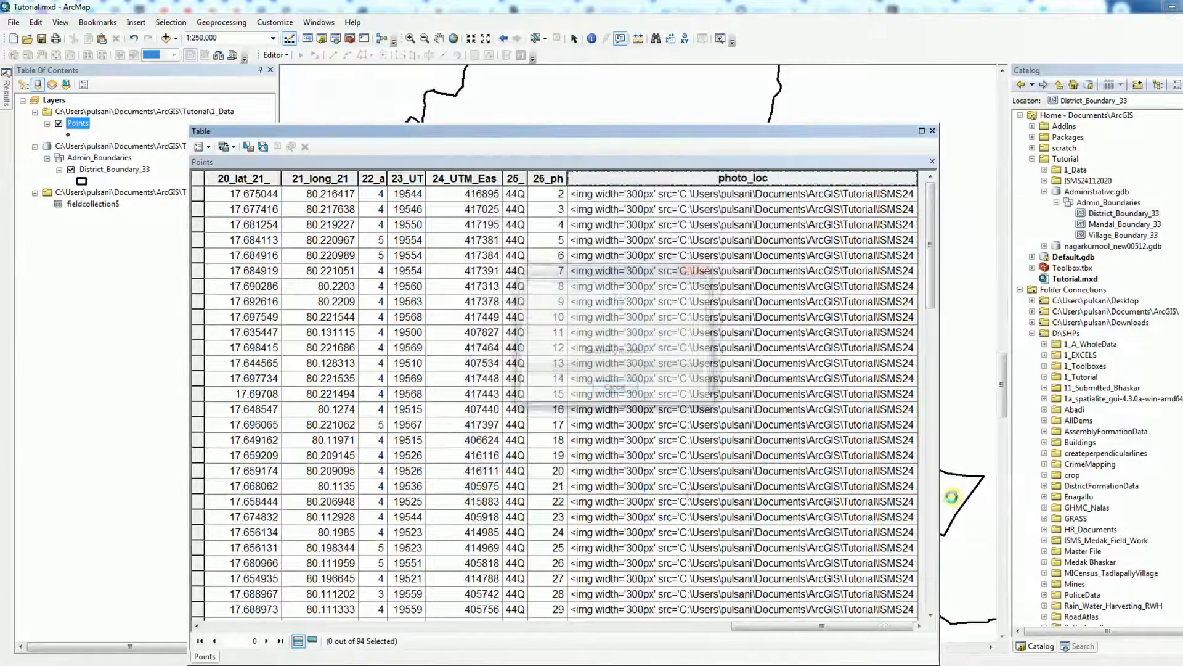
{"action": "left_click", "coordinate": [596, 197]}
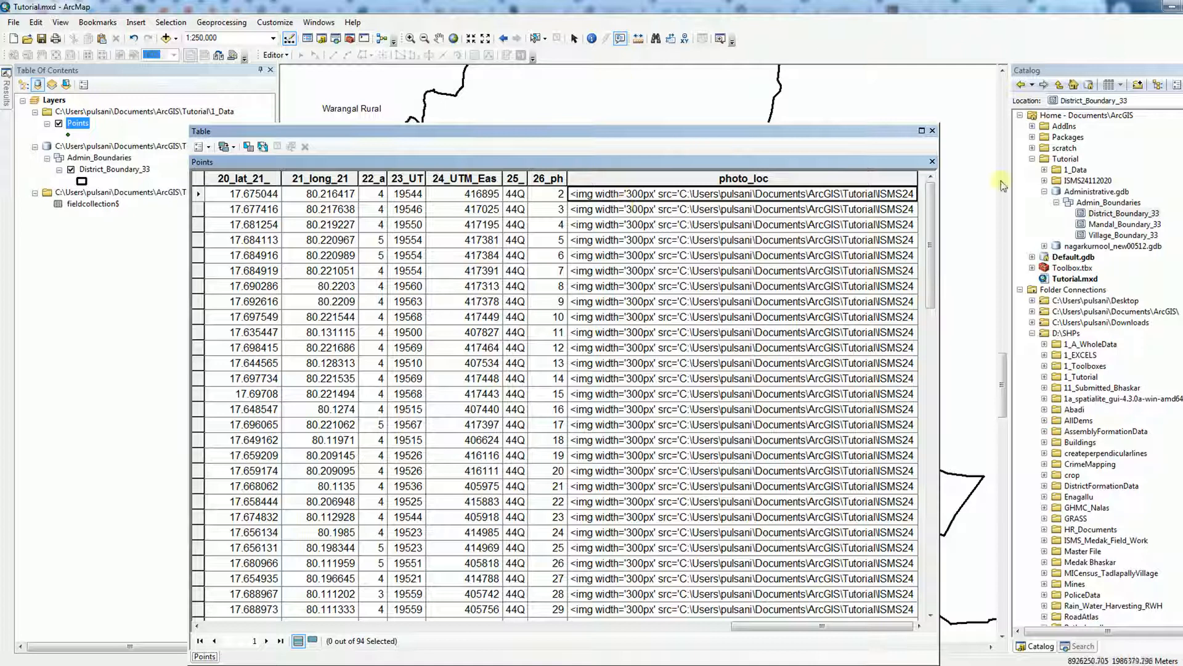
Close the attribute table and view the HTML popups of several points in Mahabubabad to check the size of their photos.
{"action": "left_click", "coordinate": [933, 130]}
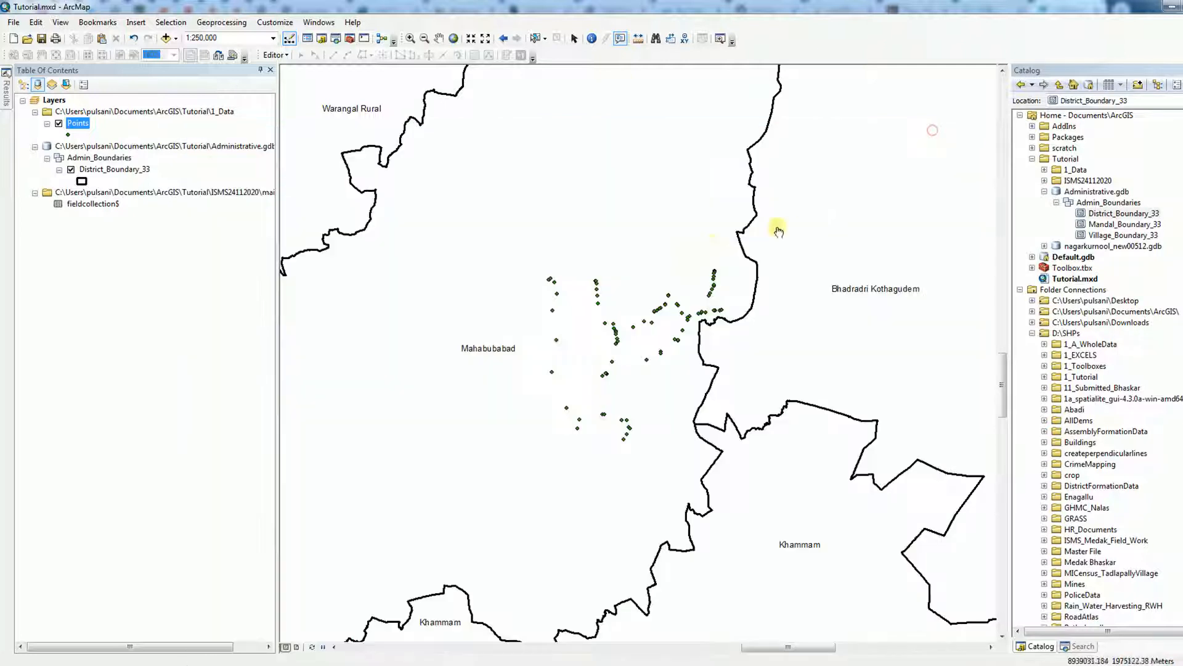
{"action": "left_click", "coordinate": [554, 312]}
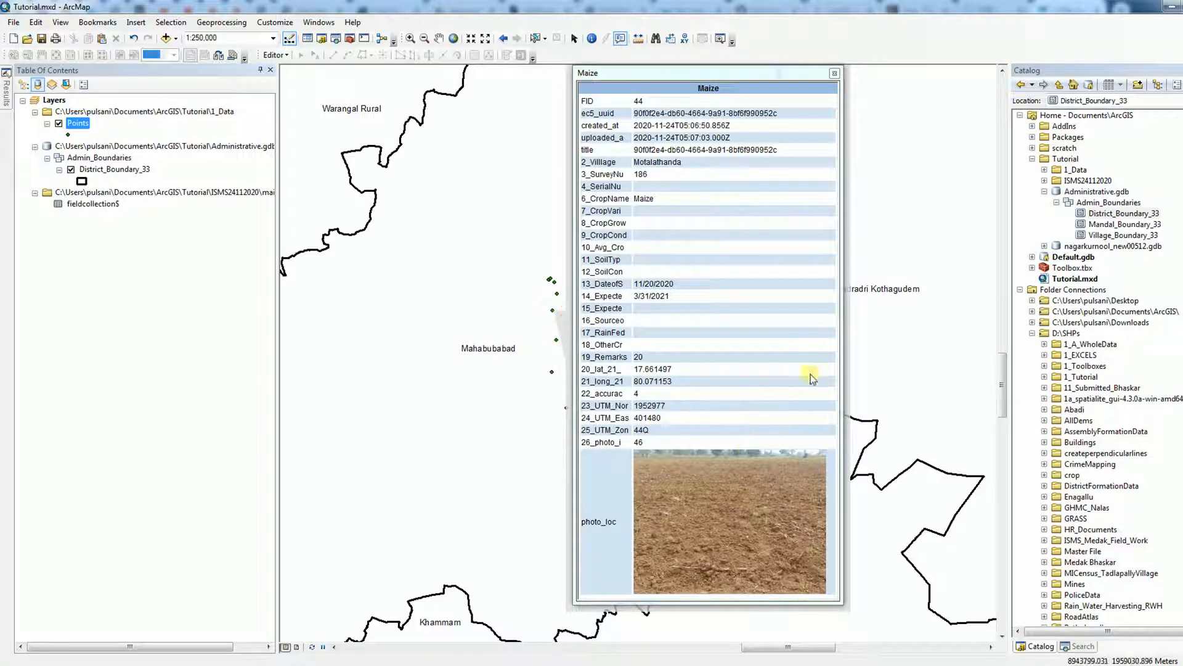
{"action": "left_click", "coordinate": [725, 521]}
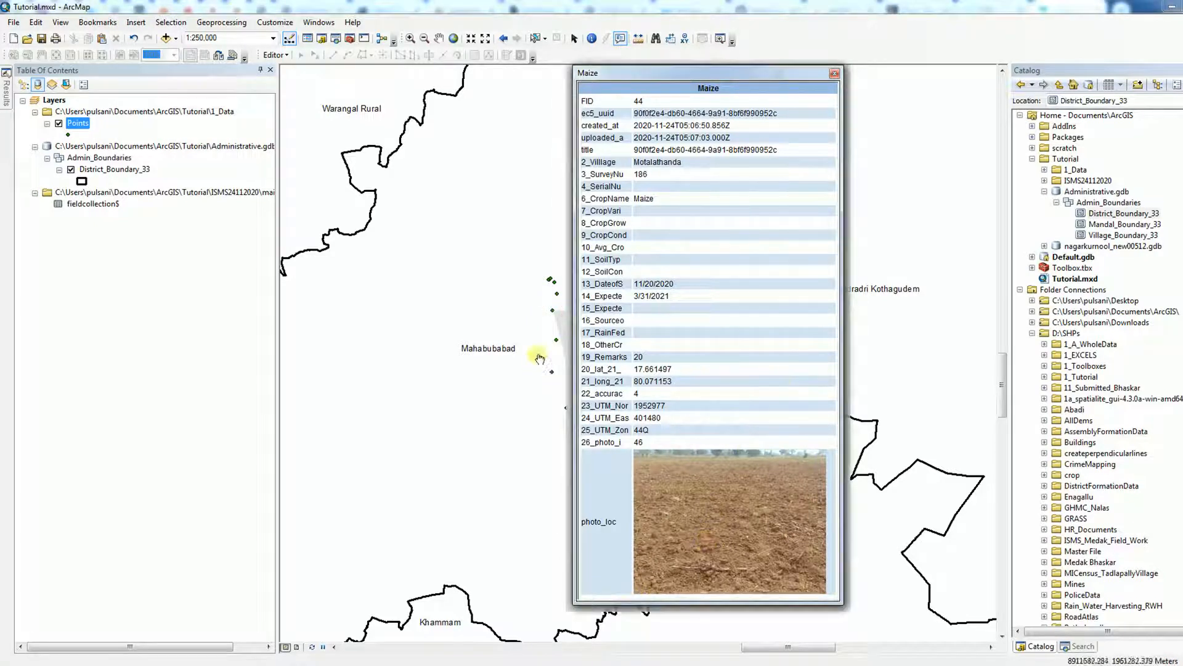
{"action": "left_click", "coordinate": [557, 340]}
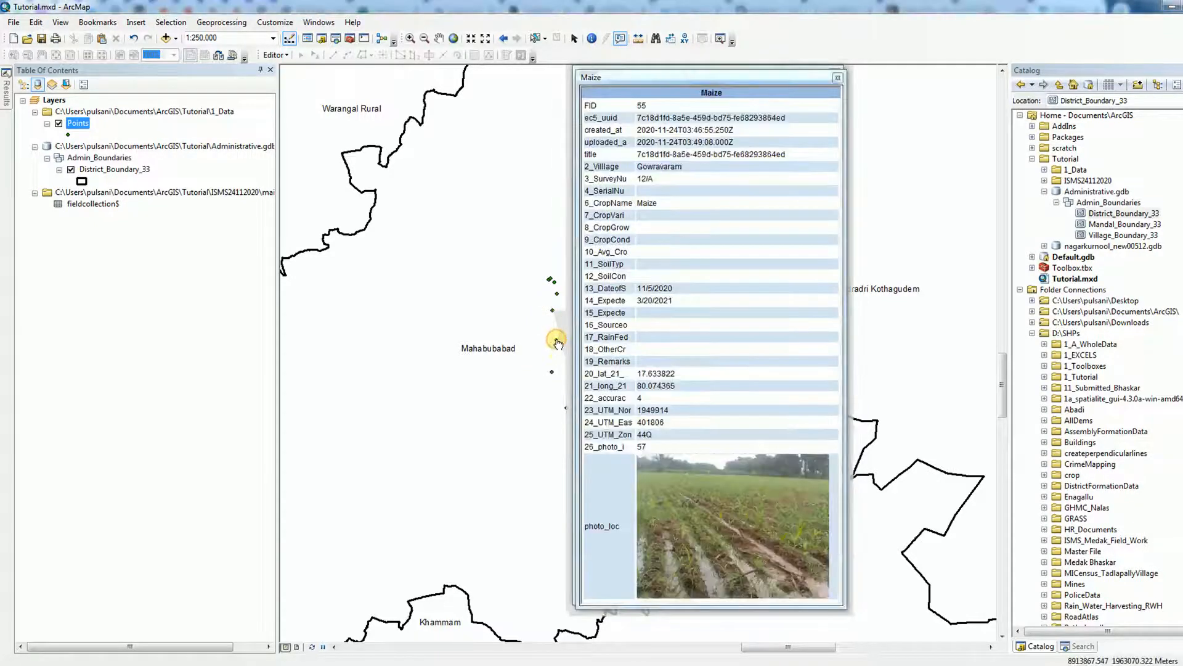
{"action": "left_click", "coordinate": [553, 374]}
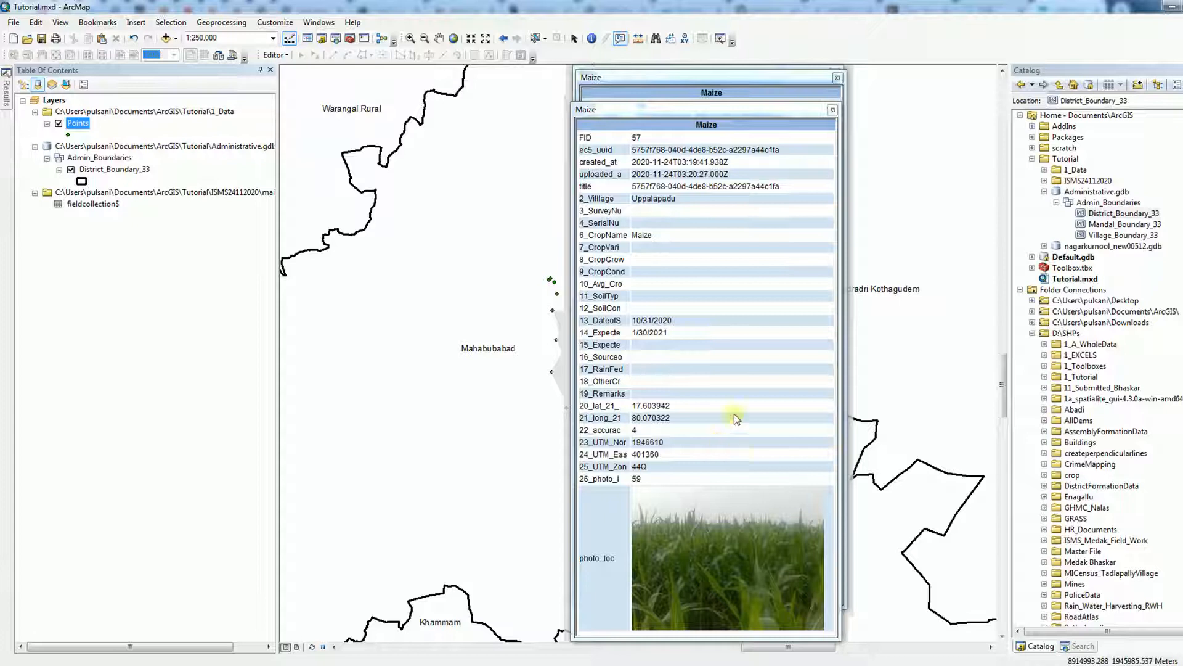
{"action": "left_click", "coordinate": [550, 280]}
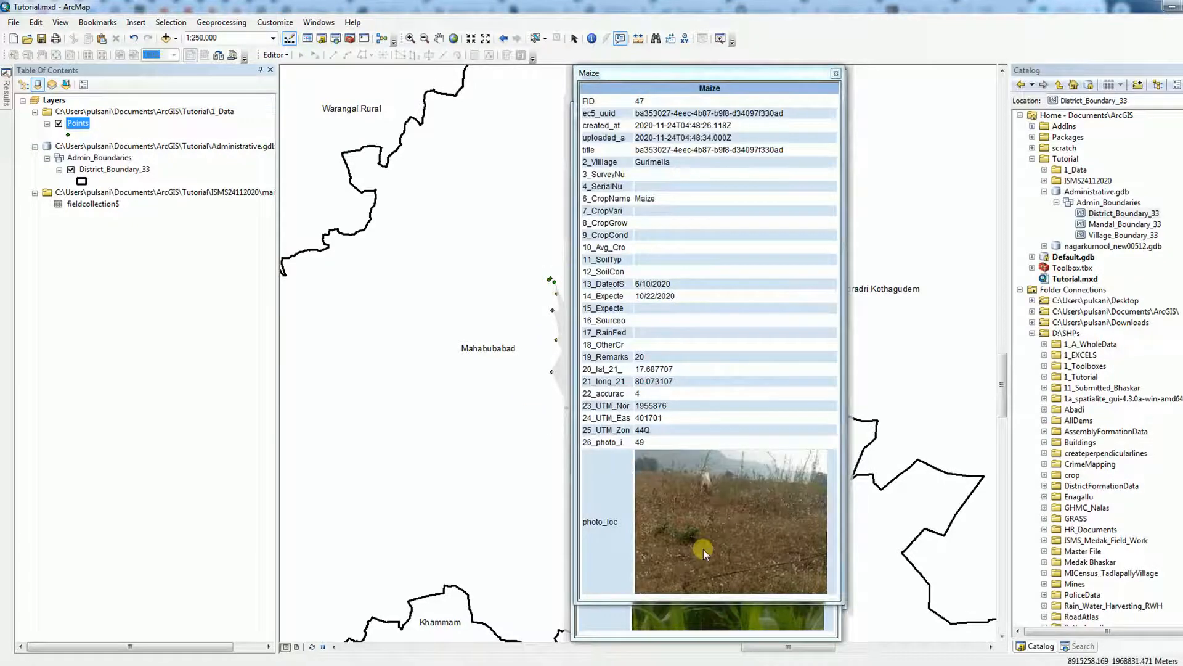
{"action": "left_click", "coordinate": [720, 307]}
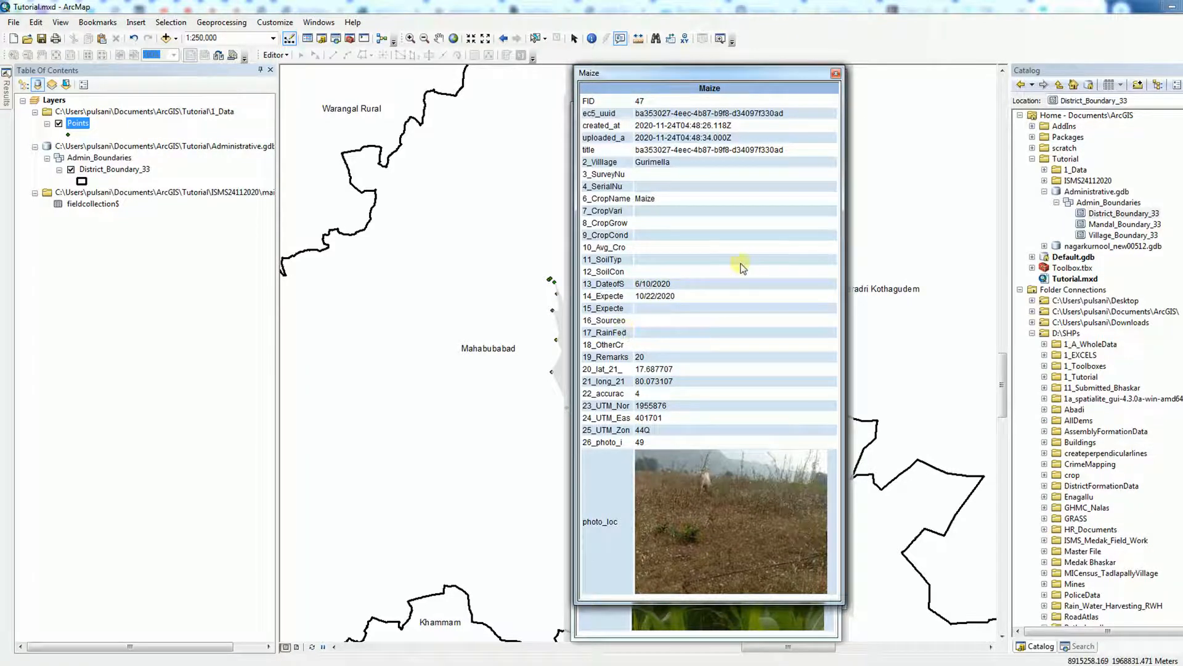